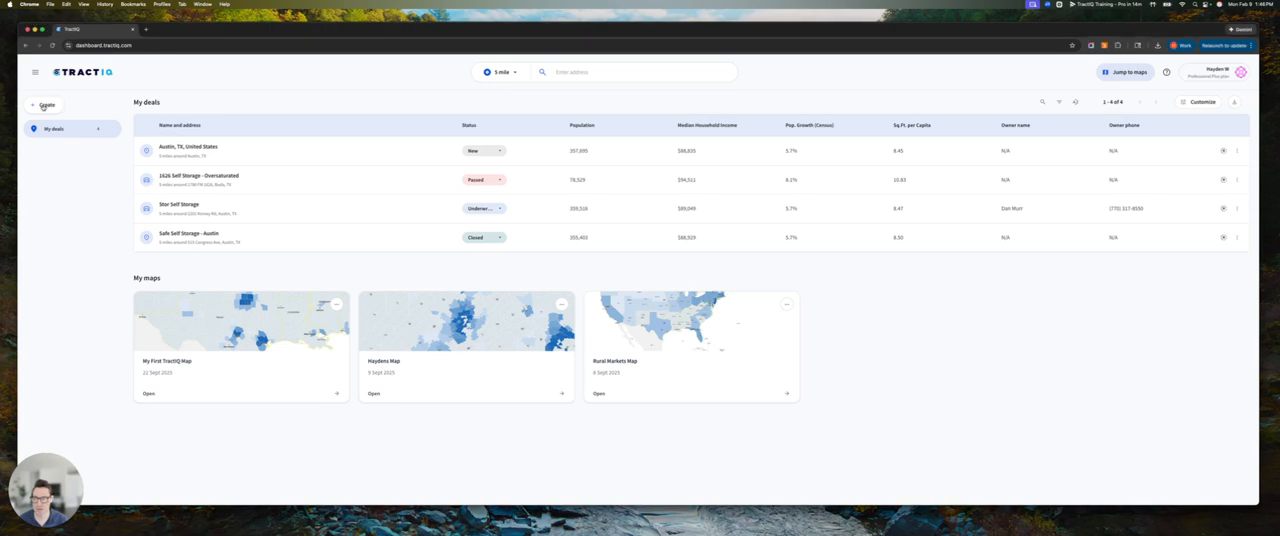
Start building a new prospect list
{"action": "left_click", "coordinate": [45, 105]}
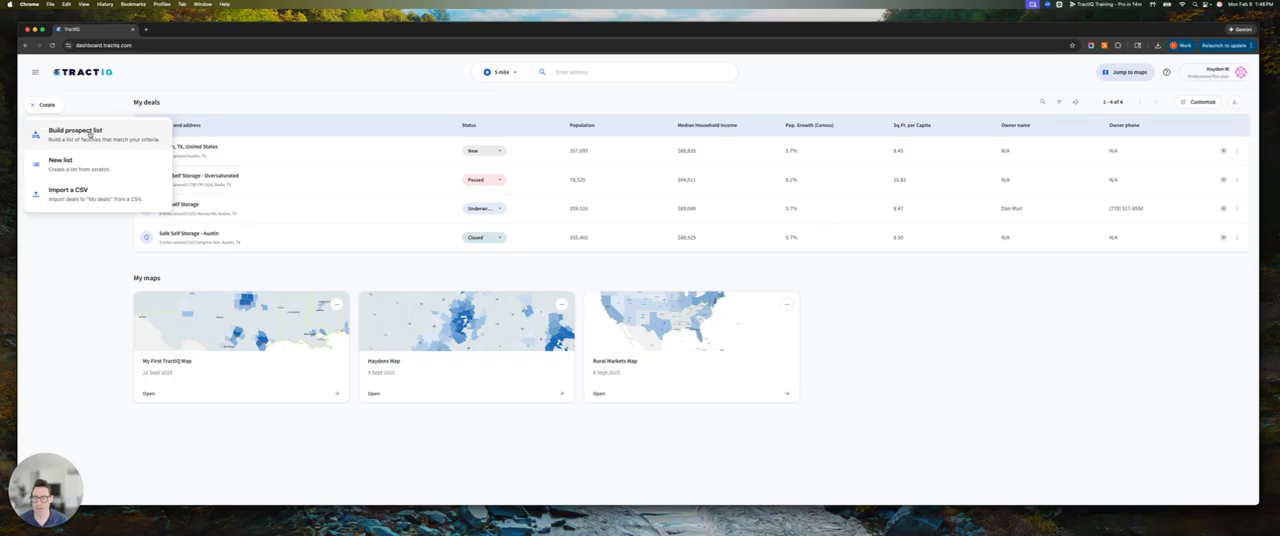
{"action": "left_click", "coordinate": [76, 131]}
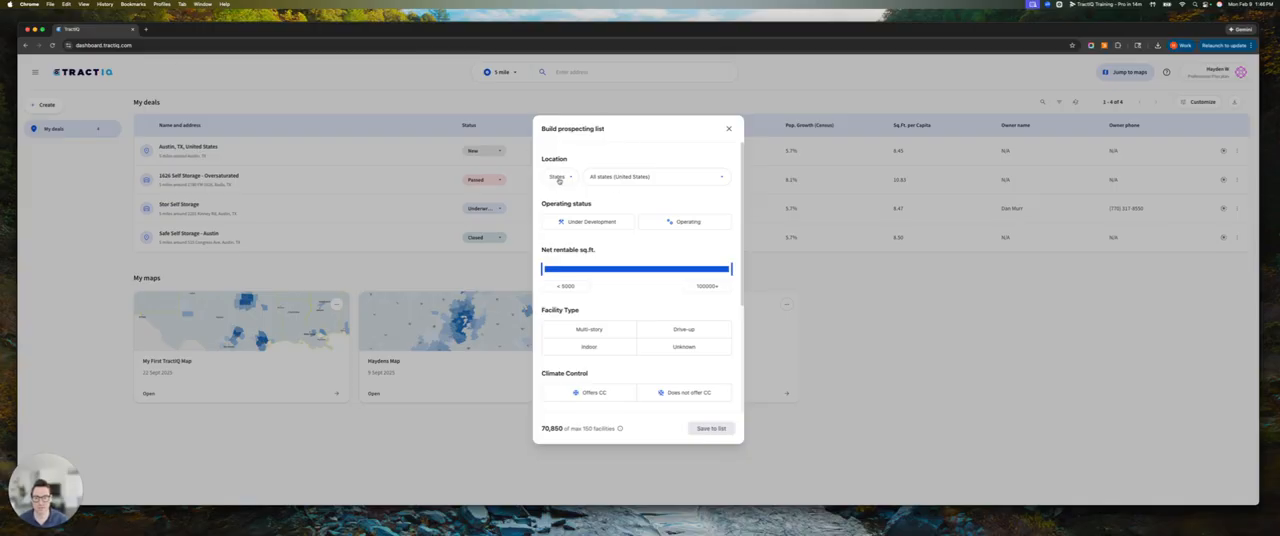
{"action": "left_click", "coordinate": [654, 176]}
{"action": "left_click", "coordinate": [614, 218]}
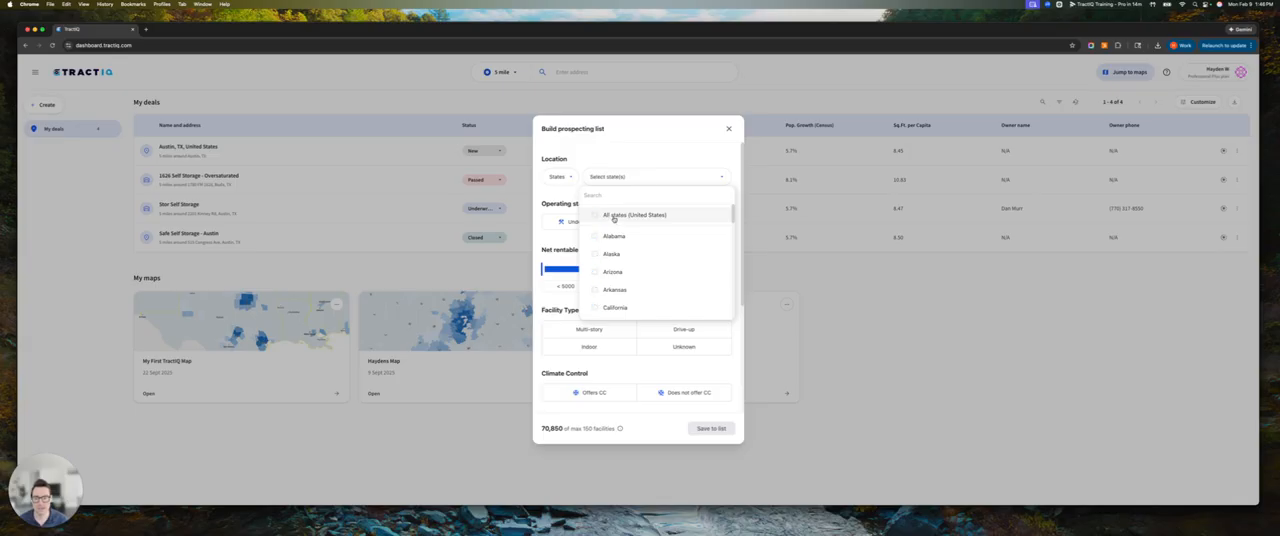
{"action": "left_click", "coordinate": [613, 236]}
{"action": "left_click", "coordinate": [615, 254]}
{"action": "left_click", "coordinate": [613, 271]}
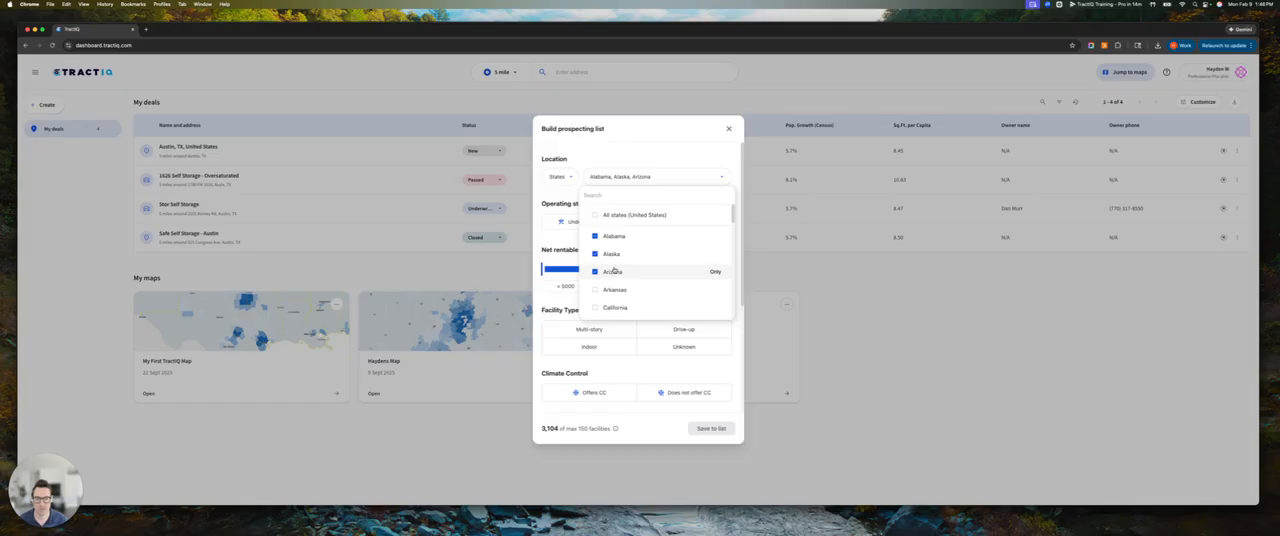
{"action": "left_click", "coordinate": [613, 271]}
{"action": "left_click", "coordinate": [613, 254]}
{"action": "left_click", "coordinate": [613, 236]}
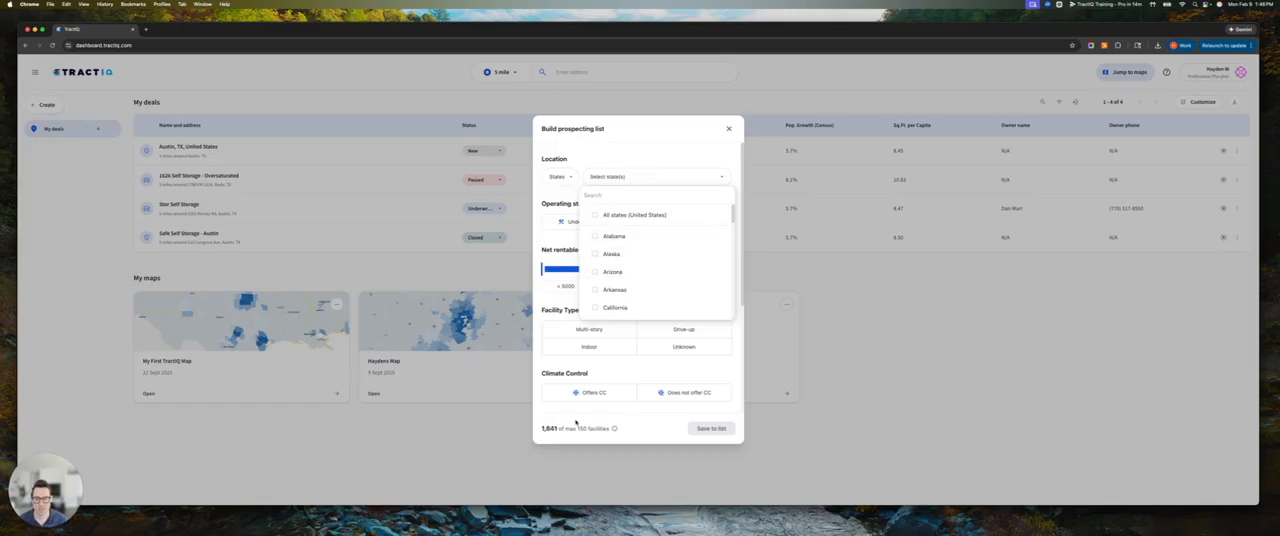
{"action": "left_click", "coordinate": [562, 430]}
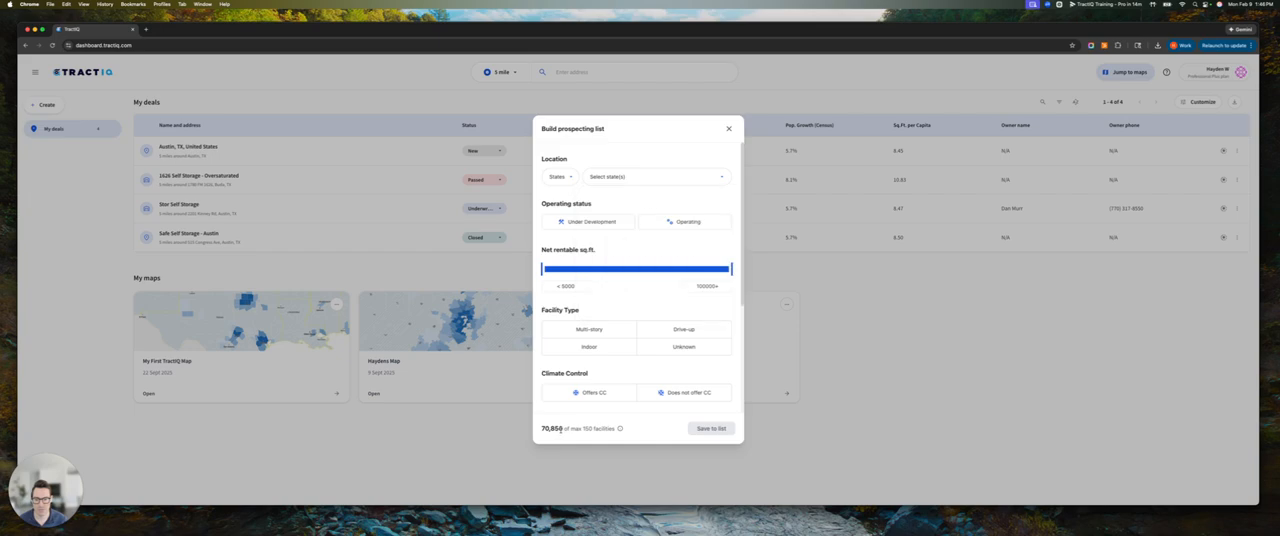
Switch the location filter to an address, choosing Dallas, TX, United States with a 100-mile radius
{"action": "left_click", "coordinate": [558, 177]}
{"action": "left_click", "coordinate": [558, 213]}
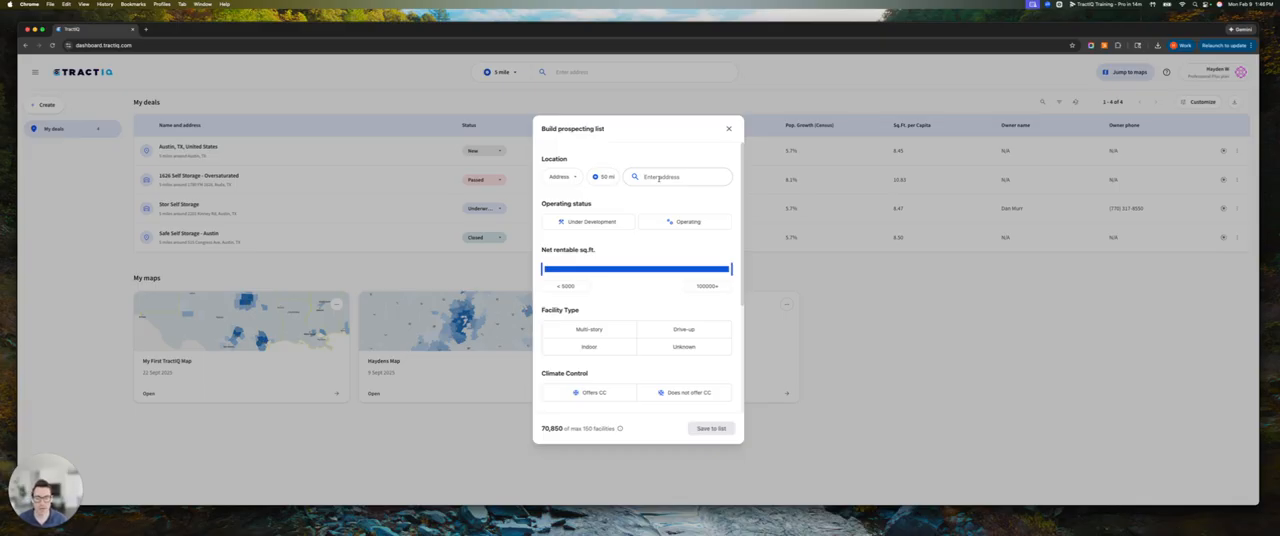
{"action": "left_click", "coordinate": [658, 177]}
{"action": "type", "text": "dallas"}
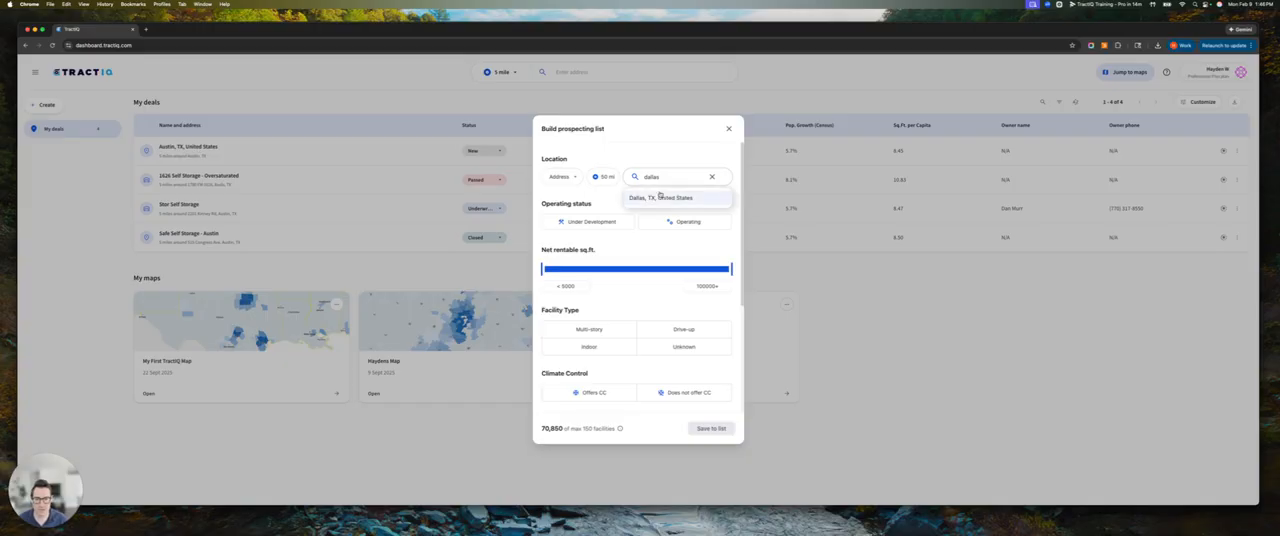
{"action": "left_click", "coordinate": [658, 198]}
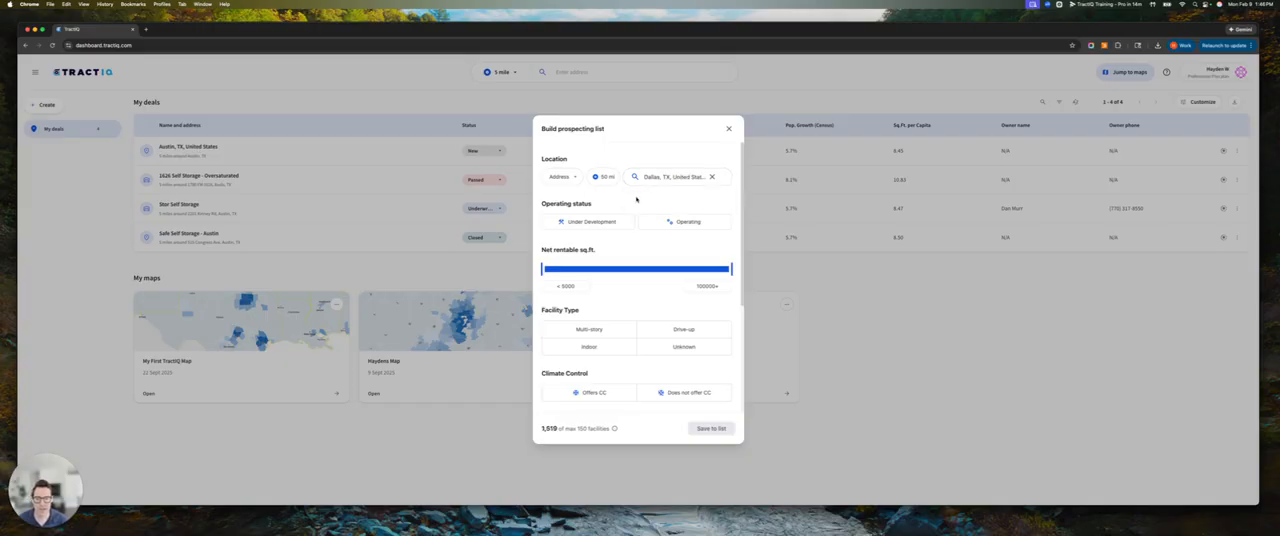
{"action": "left_click", "coordinate": [601, 177]}
{"action": "left_click", "coordinate": [608, 241]}
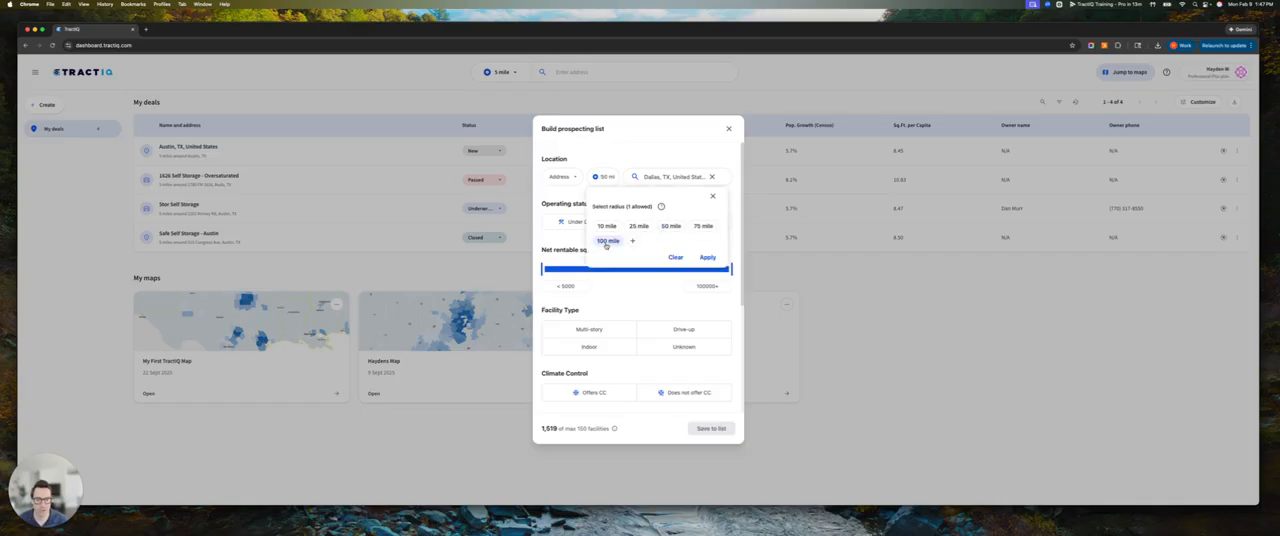
{"action": "left_click", "coordinate": [706, 258]}
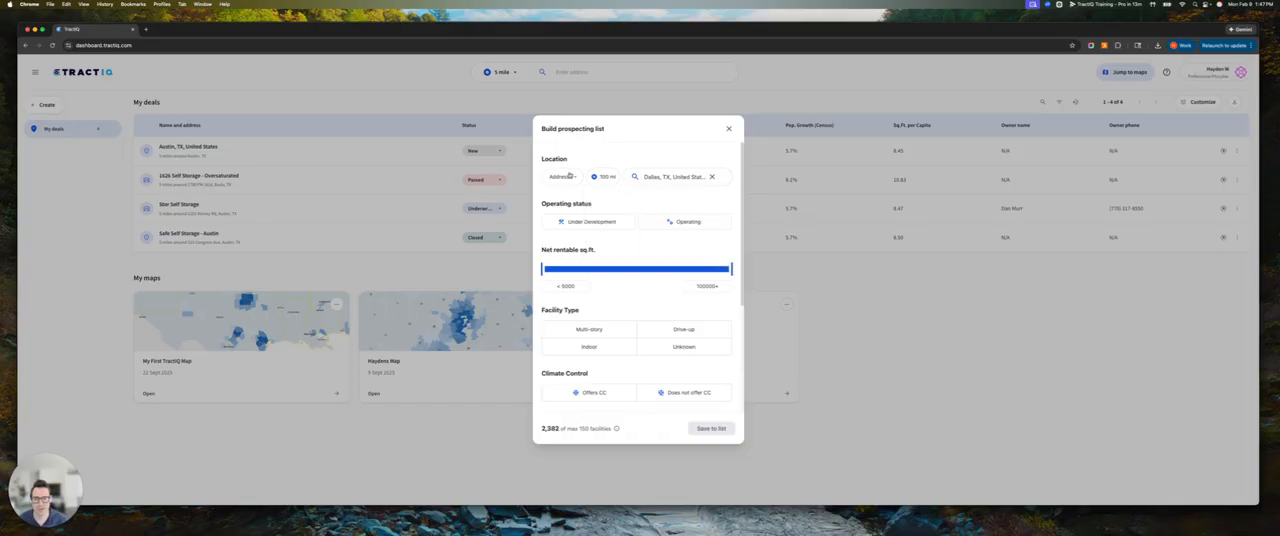
{"action": "left_click_drag", "start_coordinate": [541, 428], "coordinate": [560, 429]}
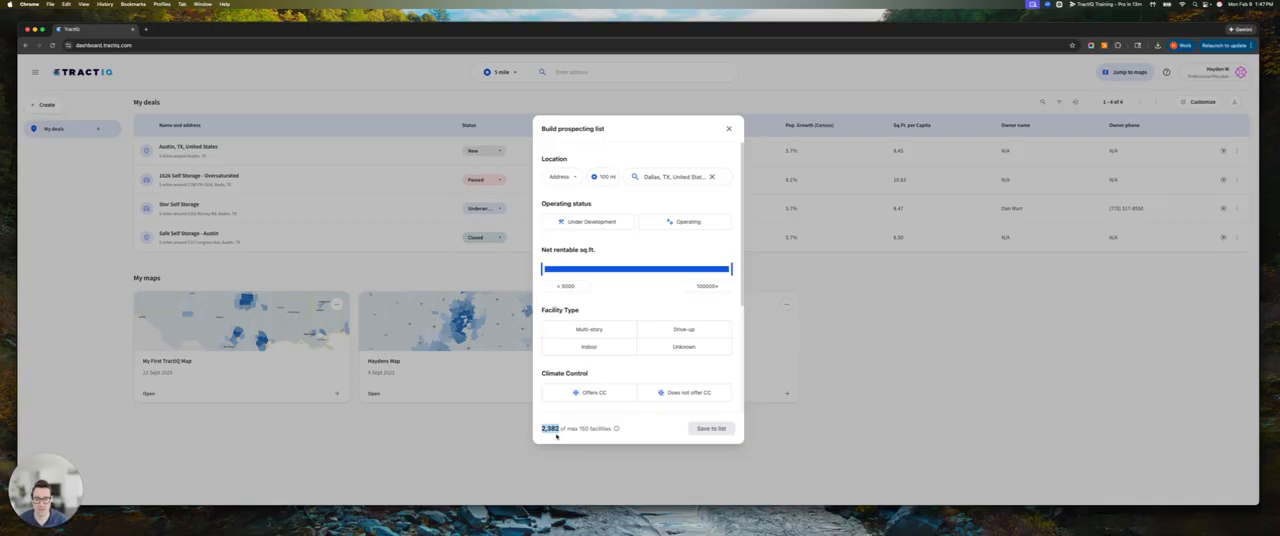
Expand the Operations and History sections of the prospecting filters
{"action": "scroll", "coordinate": [603, 363], "scroll_direction": "down", "scroll_amount": 5}
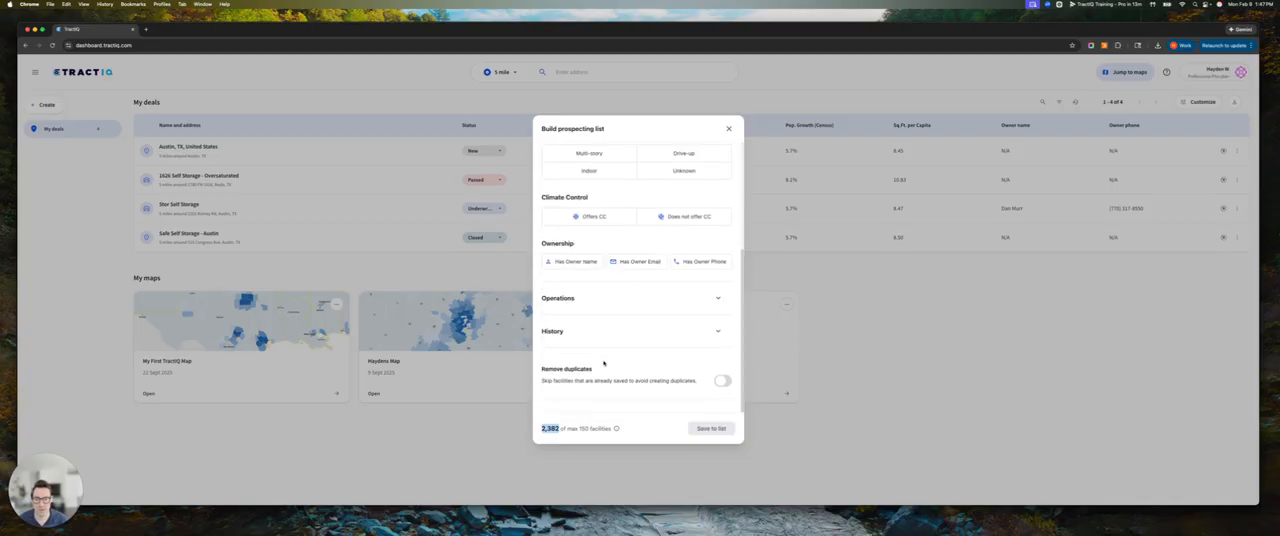
{"action": "left_click", "coordinate": [601, 297]}
{"action": "scroll", "coordinate": [600, 320], "scroll_direction": "down", "scroll_amount": 5}
{"action": "left_click", "coordinate": [596, 334]}
{"action": "scroll", "coordinate": [597, 342], "scroll_direction": "down", "scroll_amount": 2}
{"action": "scroll", "coordinate": [605, 300], "scroll_direction": "up", "scroll_amount": 10}
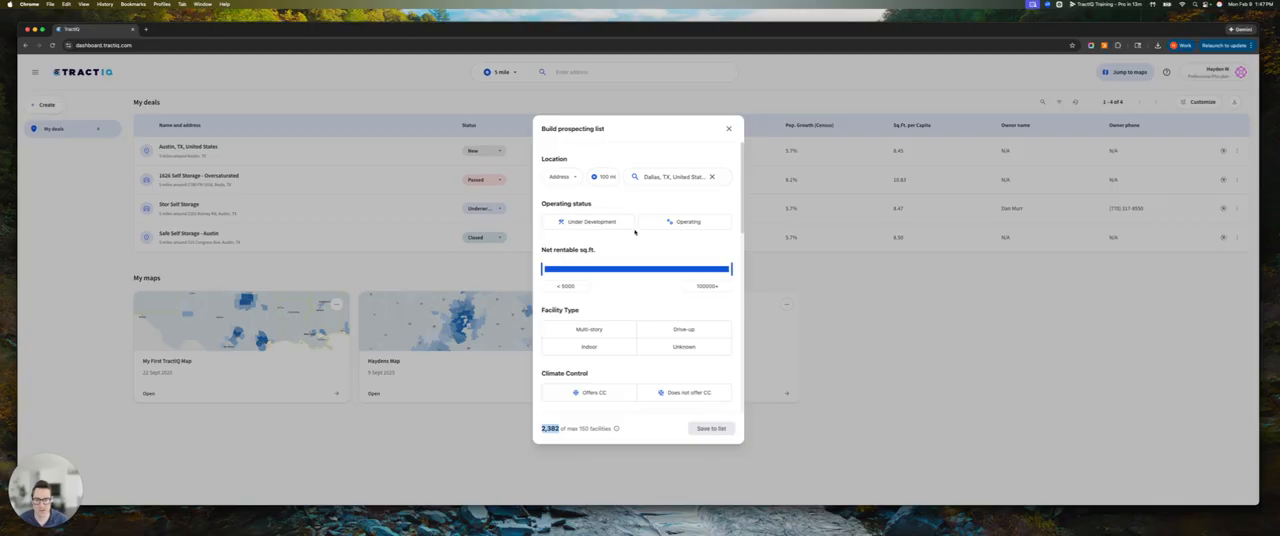
Limit the facilities to operating ones with a net rentable area from 30,000 to 50,000 sq. ft
{"action": "left_click", "coordinate": [680, 222]}
{"action": "left_click", "coordinate": [575, 285]}
{"action": "type", "text": "30000"}
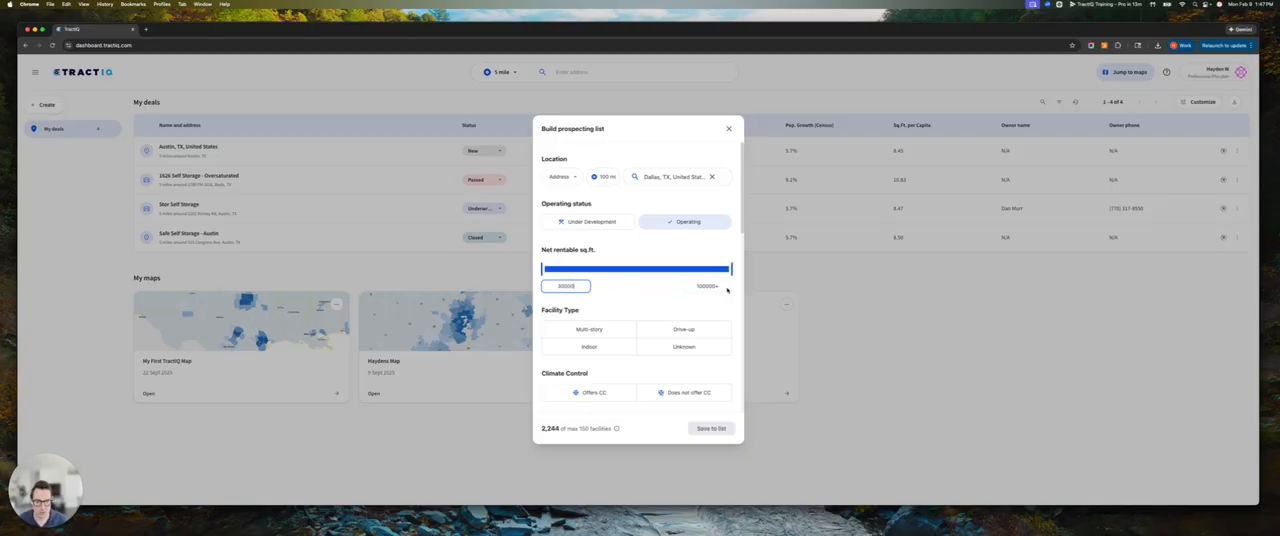
{"action": "left_click", "coordinate": [720, 287]}
{"action": "type", "text": "50000"}
{"action": "left_click", "coordinate": [655, 300]}
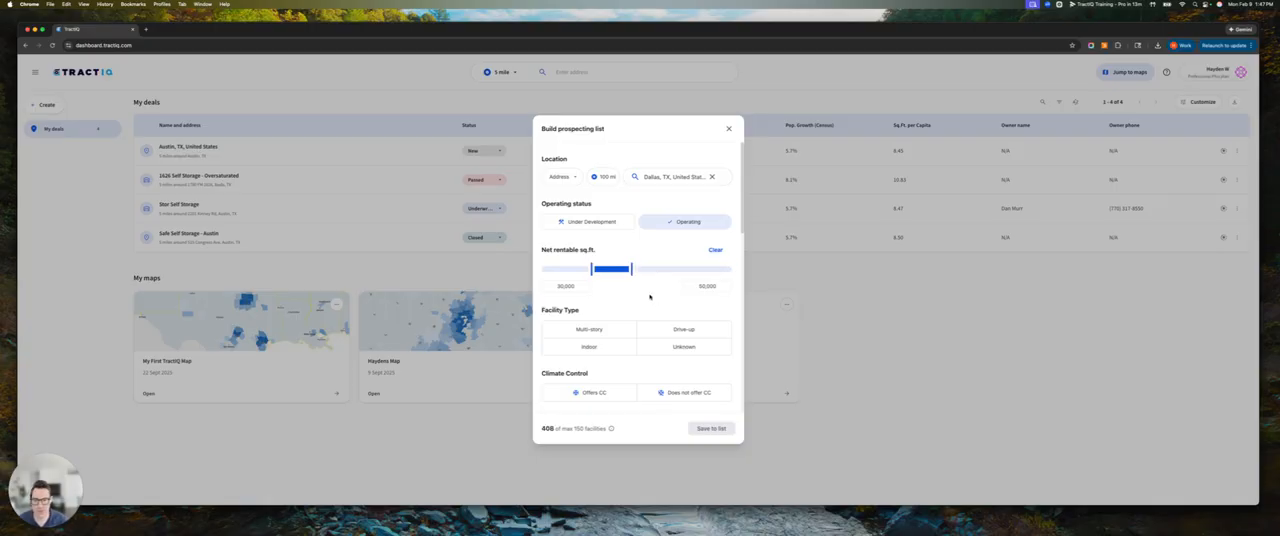
Require facilities that offer climate control and have both an owner name and an owner phone
{"action": "scroll", "coordinate": [643, 300], "scroll_direction": "down", "scroll_amount": 2}
{"action": "scroll", "coordinate": [645, 300], "scroll_direction": "down", "scroll_amount": 3}
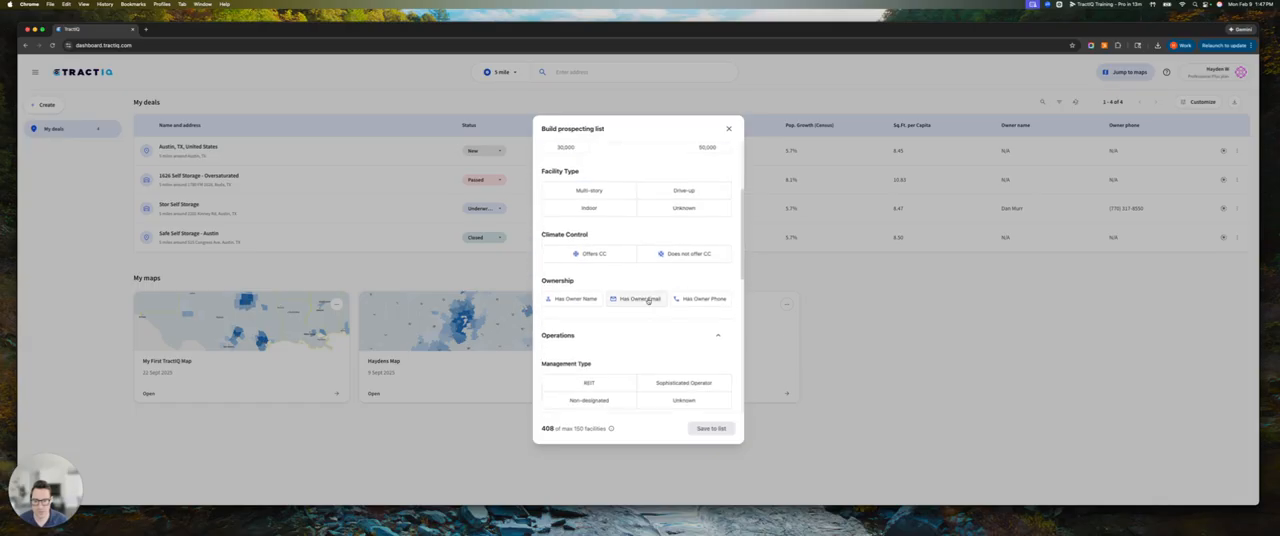
{"action": "left_click", "coordinate": [594, 240]}
{"action": "scroll", "coordinate": [640, 295], "scroll_direction": "up", "scroll_amount": 1}
{"action": "scroll", "coordinate": [638, 294], "scroll_direction": "down", "scroll_amount": 2}
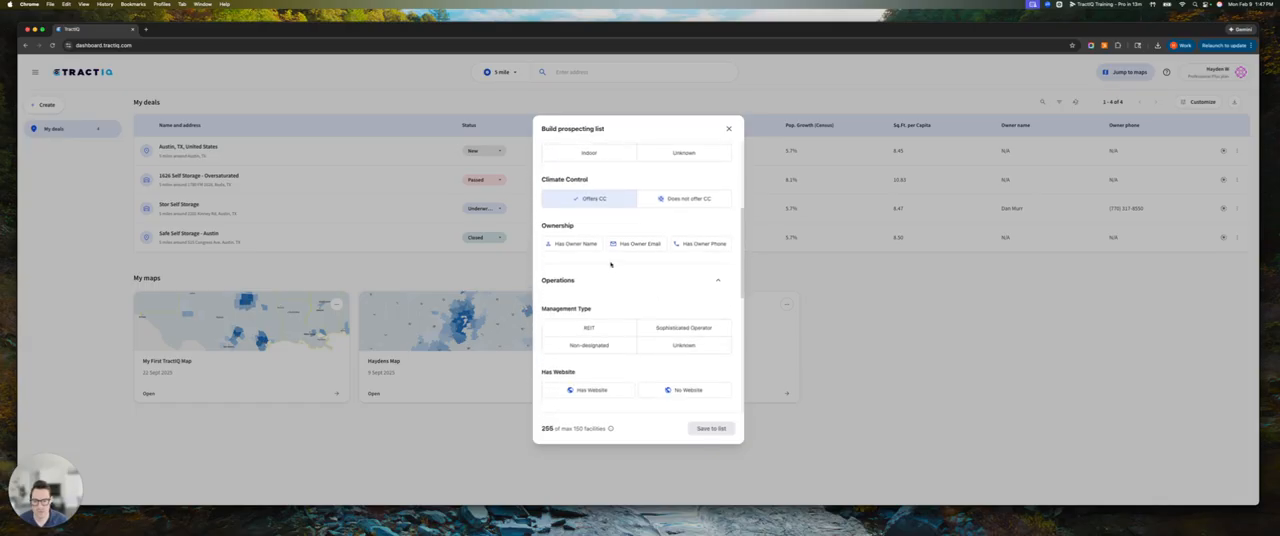
{"action": "left_click", "coordinate": [572, 244]}
{"action": "left_click", "coordinate": [687, 247]}
Limit the management type to Non-designated and look over the remaining website, pricing and history filters
{"action": "scroll", "coordinate": [650, 290], "scroll_direction": "down", "scroll_amount": 2}
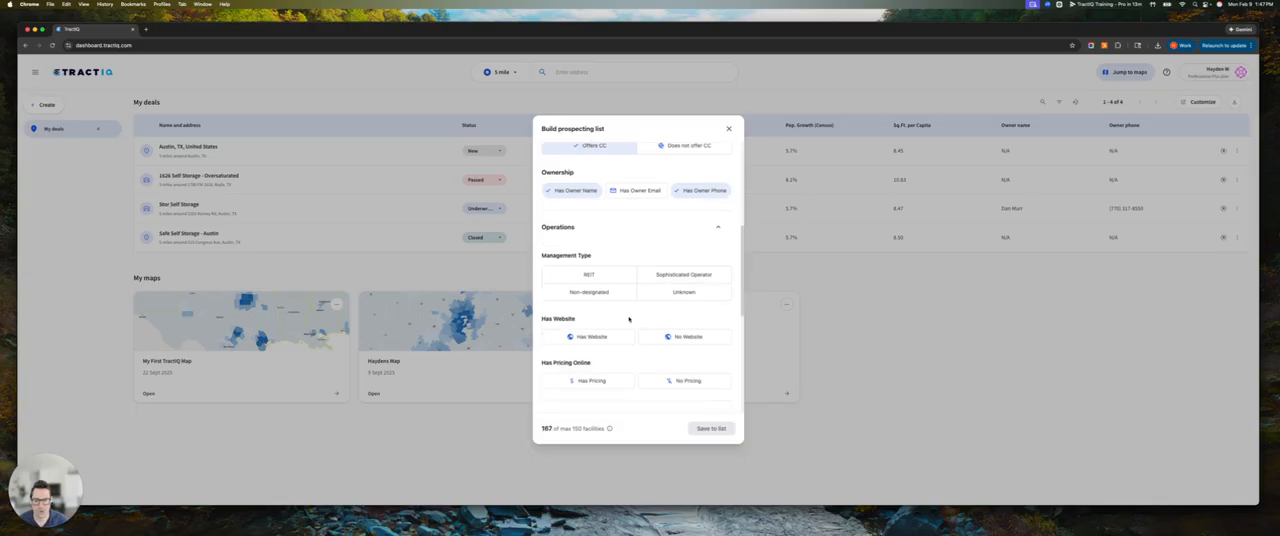
{"action": "scroll", "coordinate": [640, 325], "scroll_direction": "down", "scroll_amount": 2}
{"action": "left_click", "coordinate": [595, 236]}
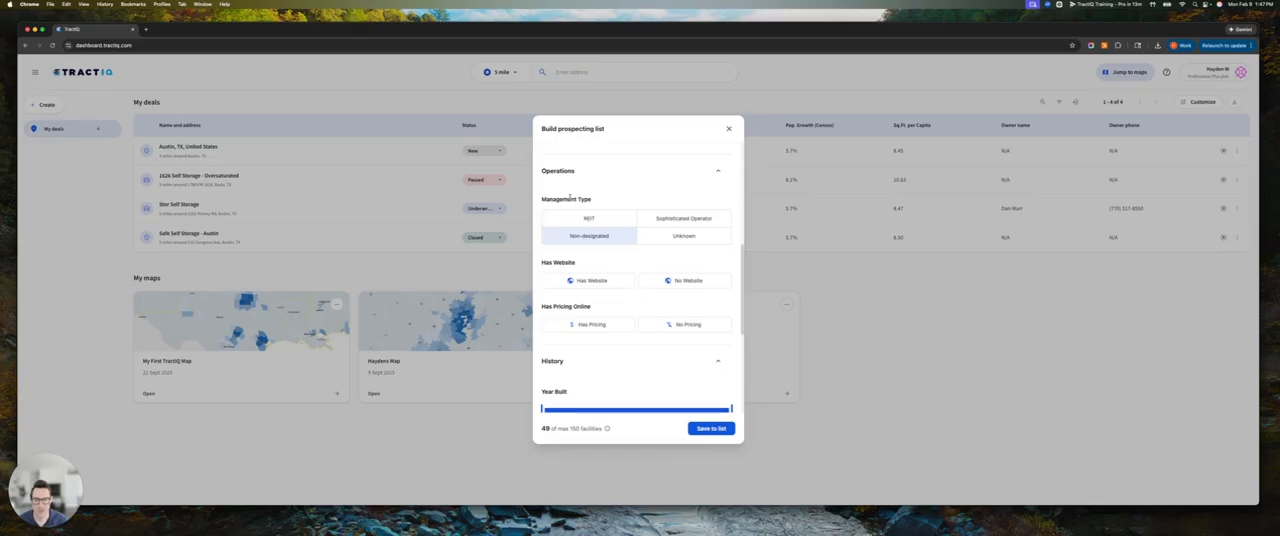
{"action": "scroll", "coordinate": [622, 334], "scroll_direction": "down", "scroll_amount": 1}
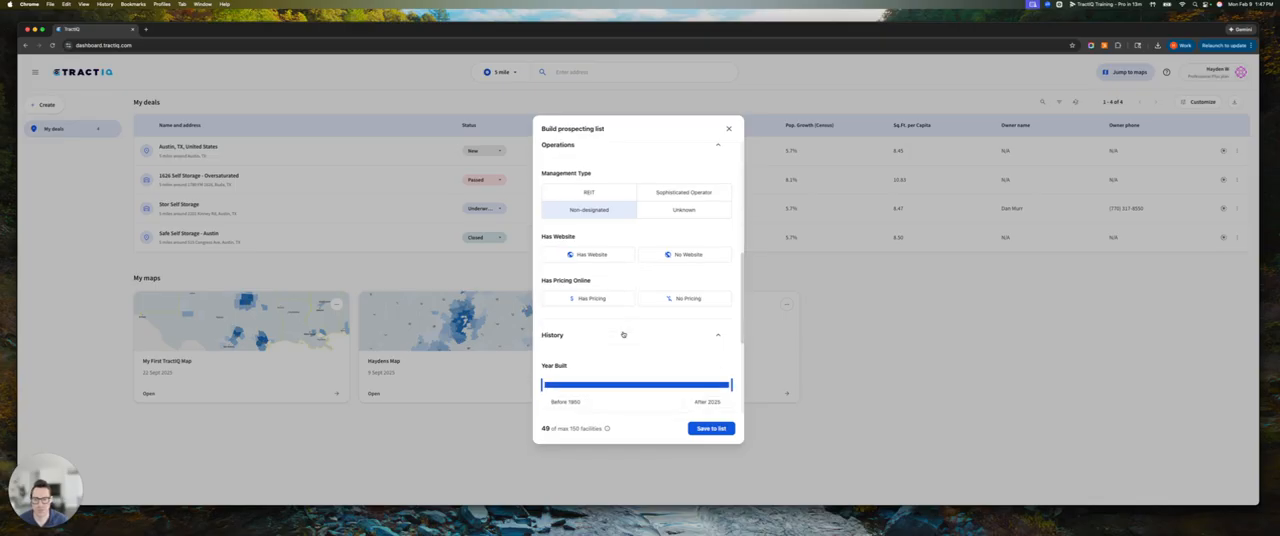
{"action": "scroll", "coordinate": [625, 333], "scroll_direction": "down", "scroll_amount": 1}
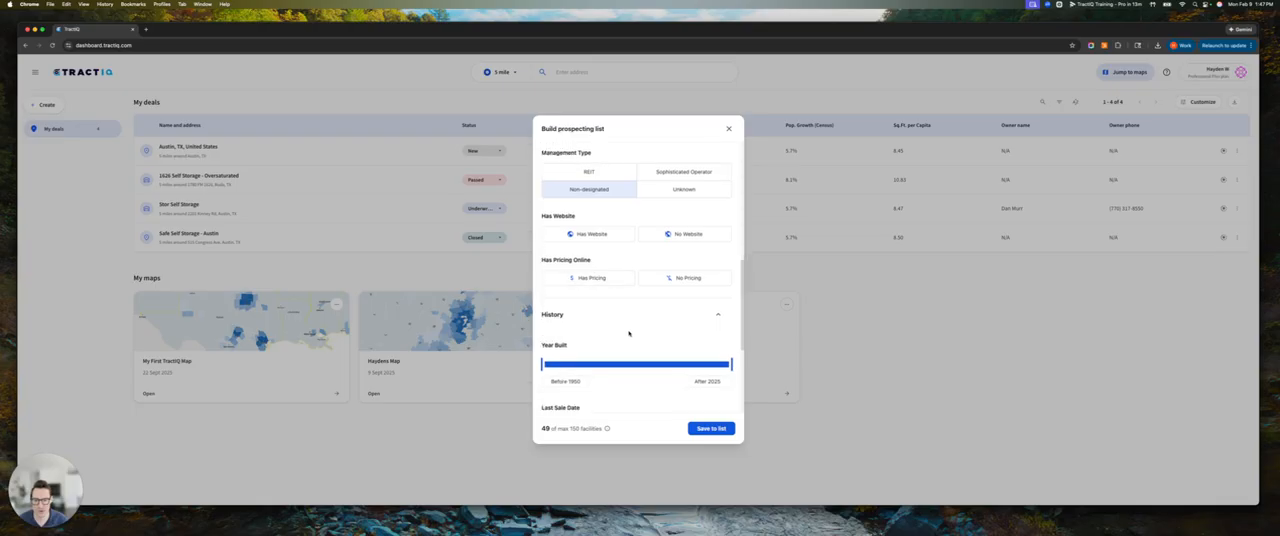
{"action": "scroll", "coordinate": [628, 332], "scroll_direction": "down", "scroll_amount": 5}
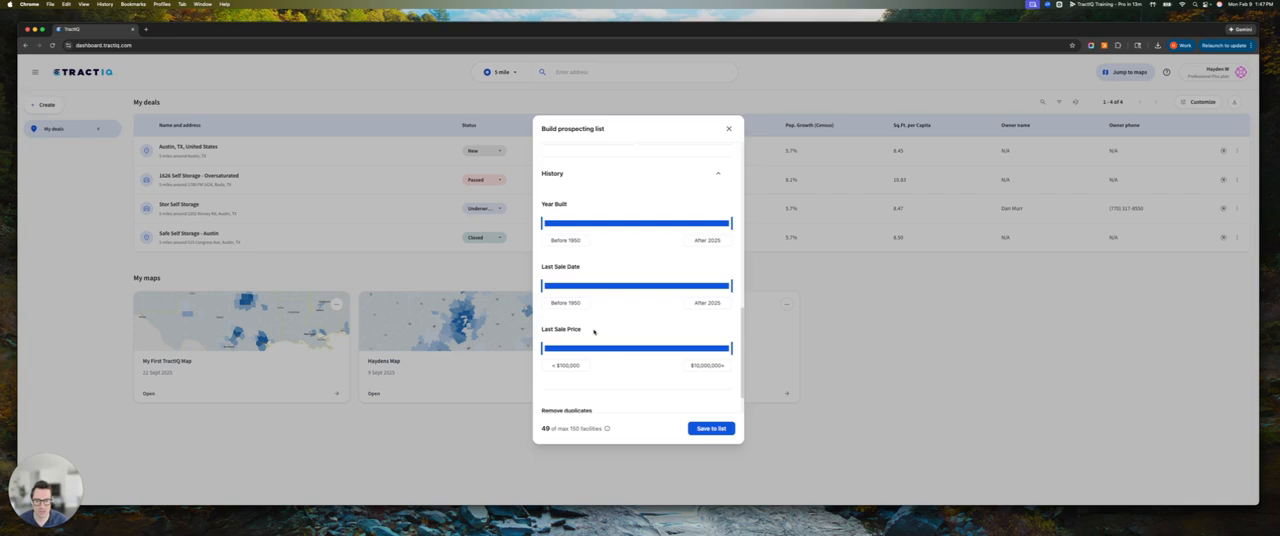
{"action": "scroll", "coordinate": [587, 330], "scroll_direction": "down", "scroll_amount": 2}
{"action": "scroll", "coordinate": [614, 345], "scroll_direction": "up", "scroll_amount": 10}
{"action": "left_click_drag", "start_coordinate": [541, 429], "coordinate": [549, 429]}
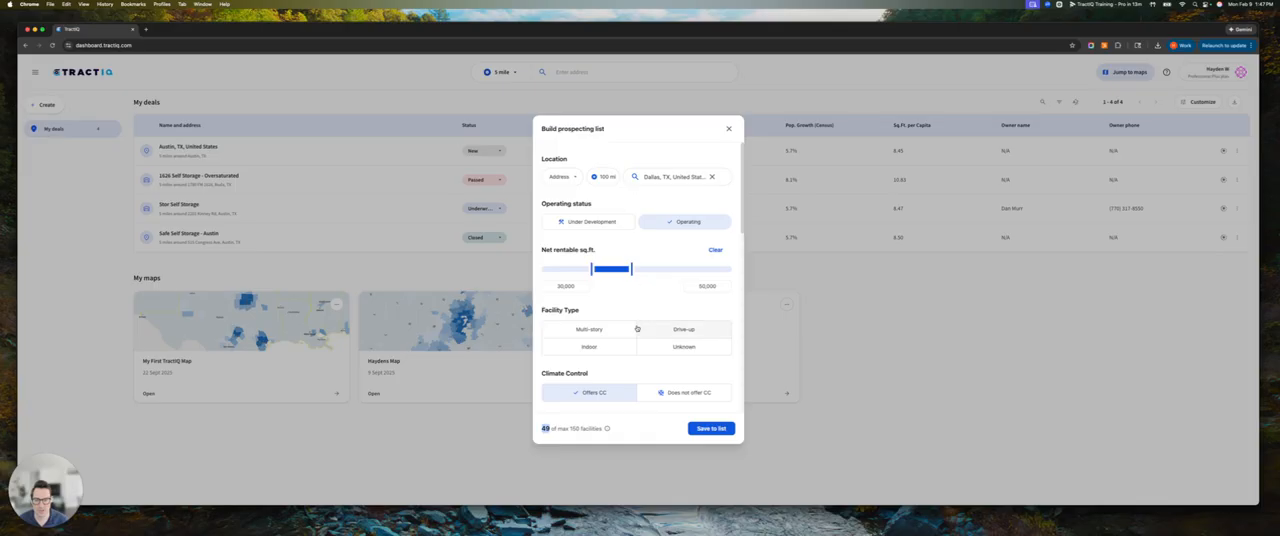
Save the filtered facilities to a new list named Big Texas List
{"action": "left_click", "coordinate": [711, 428]}
{"action": "left_click", "coordinate": [643, 255]}
{"action": "type", "text": "Big Texas List"}
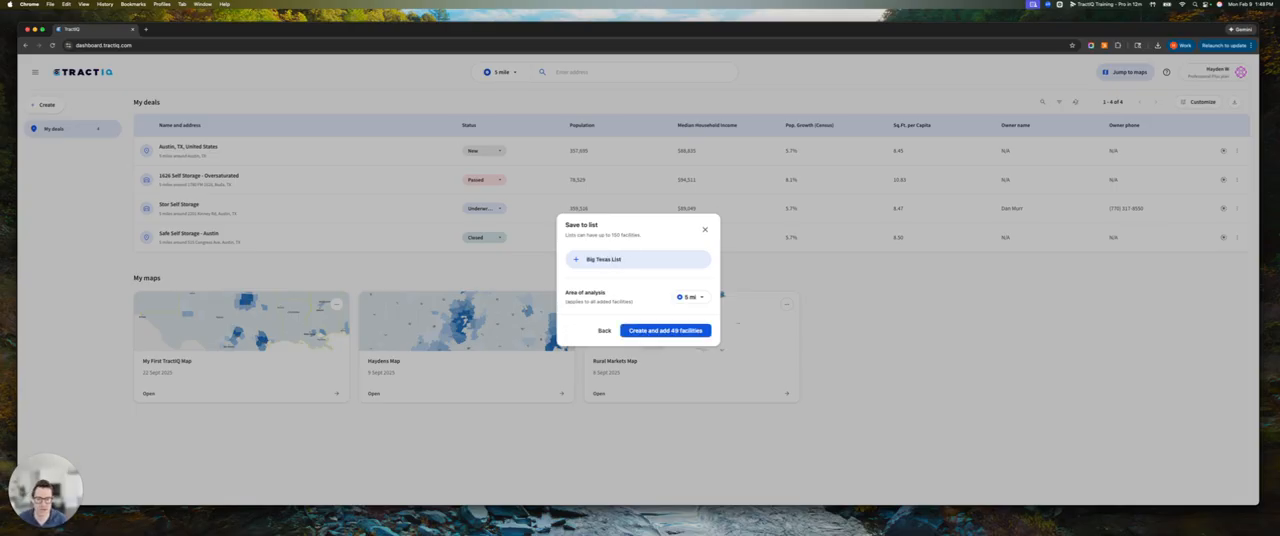
{"action": "left_click", "coordinate": [658, 331]}
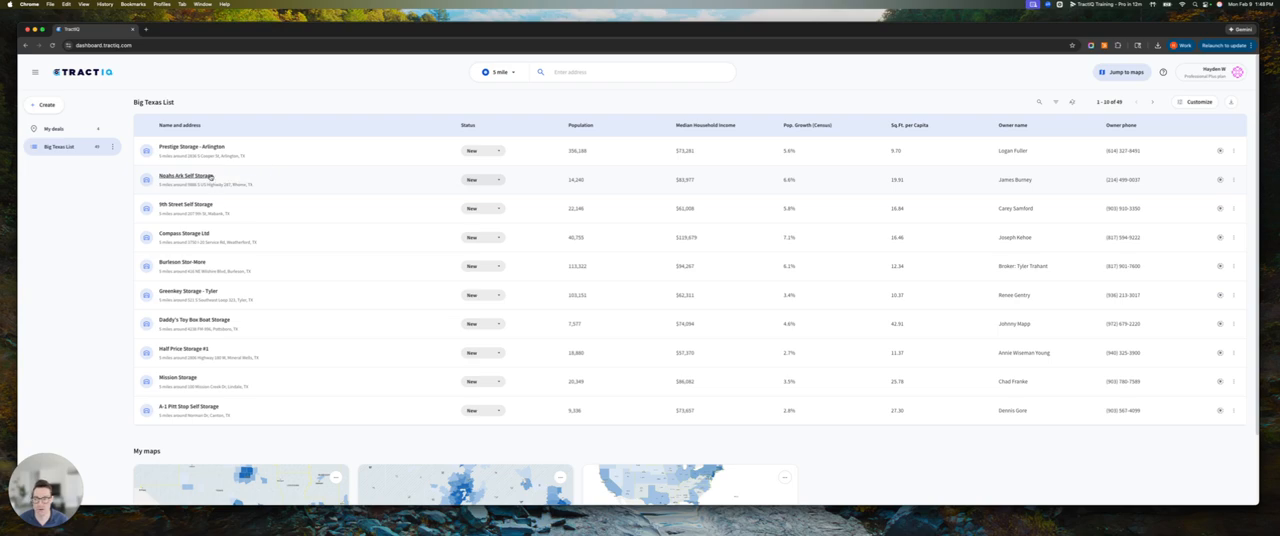
Examine the list's demographic, supply and owner contact columns and its data export options
{"action": "double_click", "coordinate": [613, 126]}
{"action": "left_click_drag", "start_coordinate": [677, 126], "coordinate": [1099, 128]}
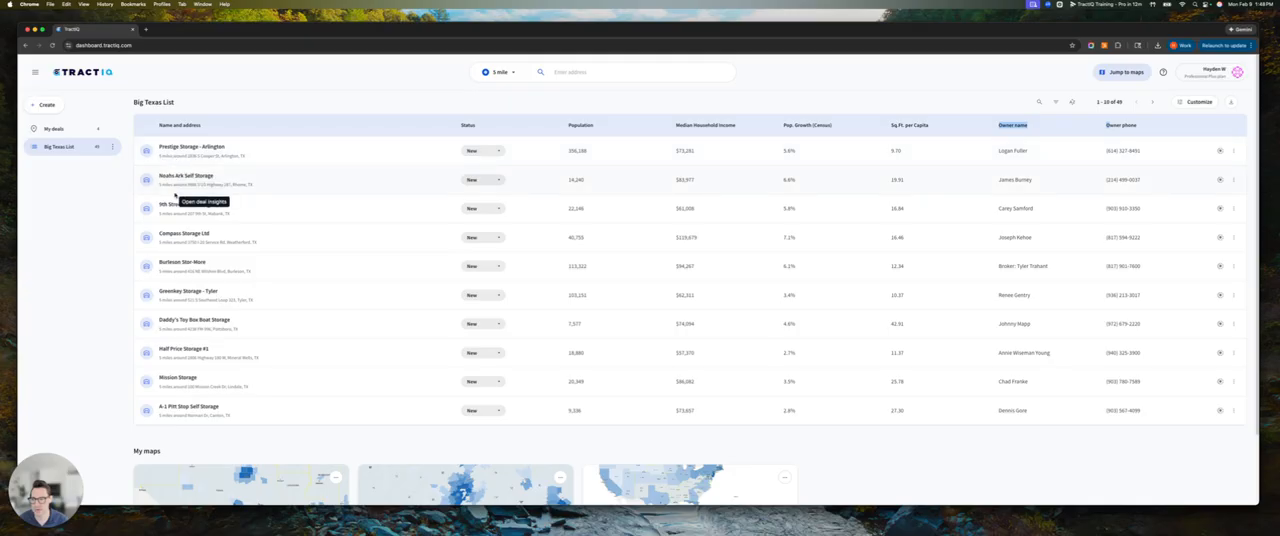
{"action": "double_click", "coordinate": [578, 125]}
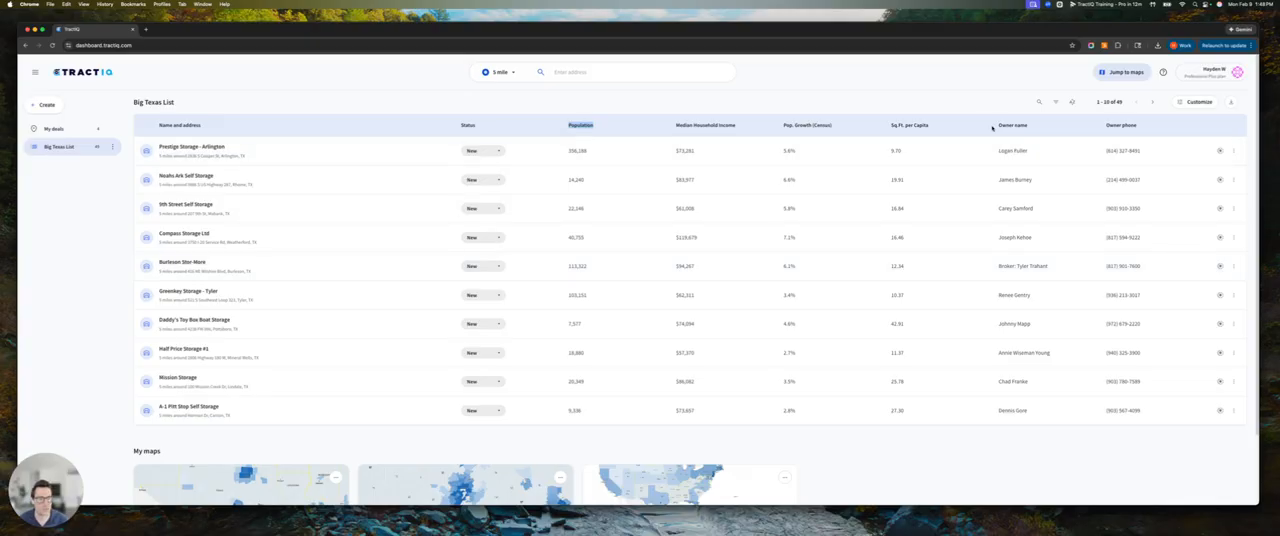
{"action": "left_click_drag", "start_coordinate": [998, 125], "coordinate": [1013, 124]}
{"action": "left_click_drag", "start_coordinate": [1105, 126], "coordinate": [1145, 127]}
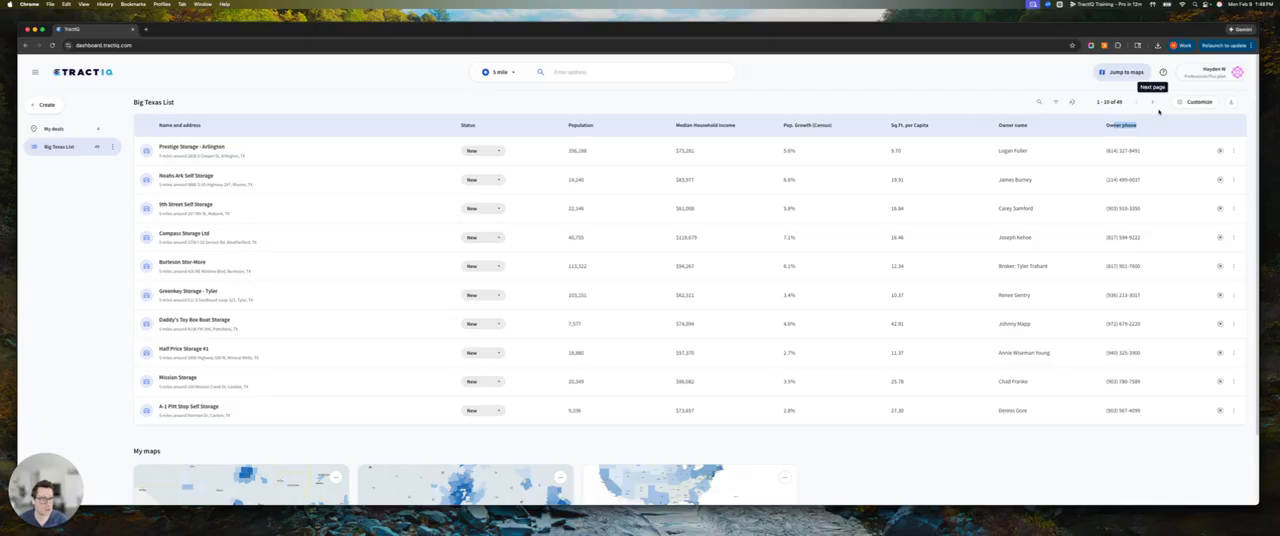
{"action": "left_click", "coordinate": [1231, 102]}
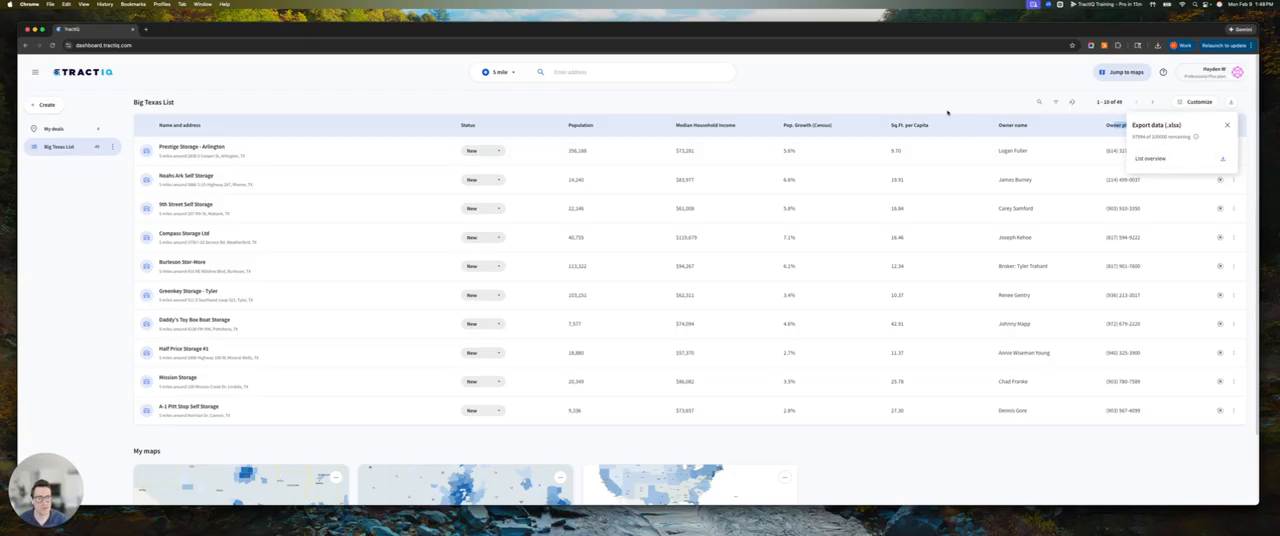
{"action": "left_click", "coordinate": [1159, 161]}
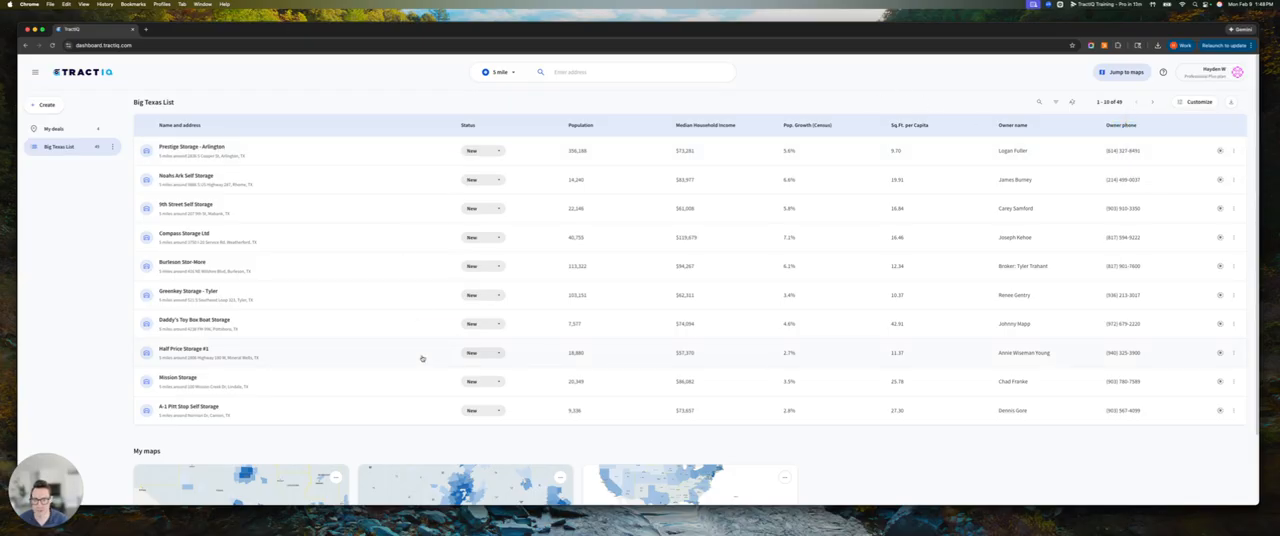
Customize the list's columns to show New facilities in development in place of Owner phone, keeping Owner name
{"action": "left_click", "coordinate": [1196, 102]}
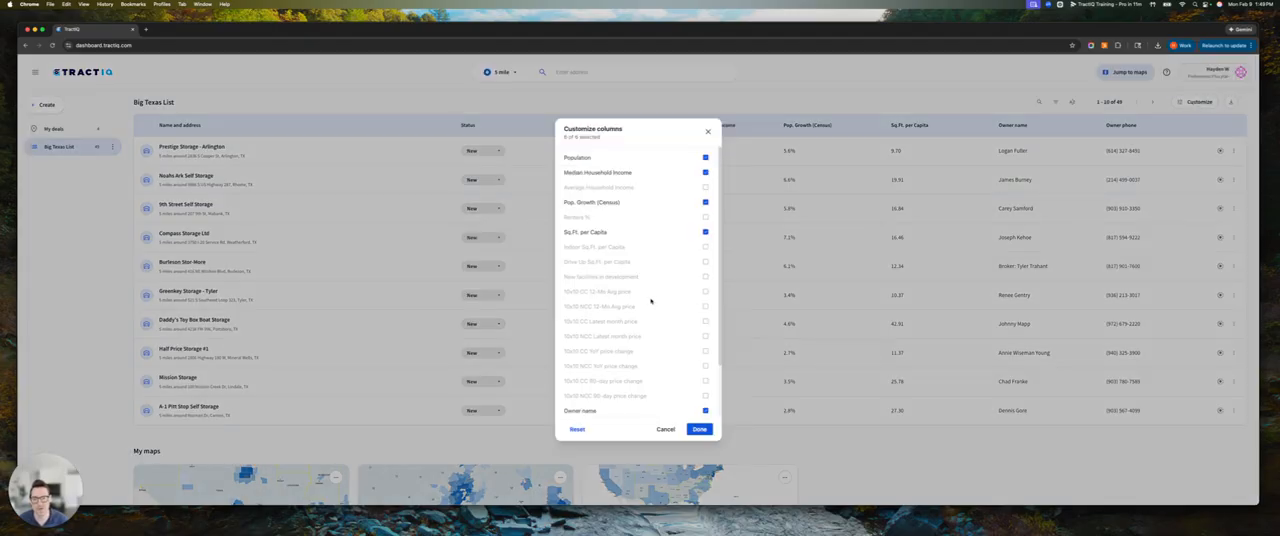
{"action": "scroll", "coordinate": [650, 300], "scroll_direction": "down", "scroll_amount": 2}
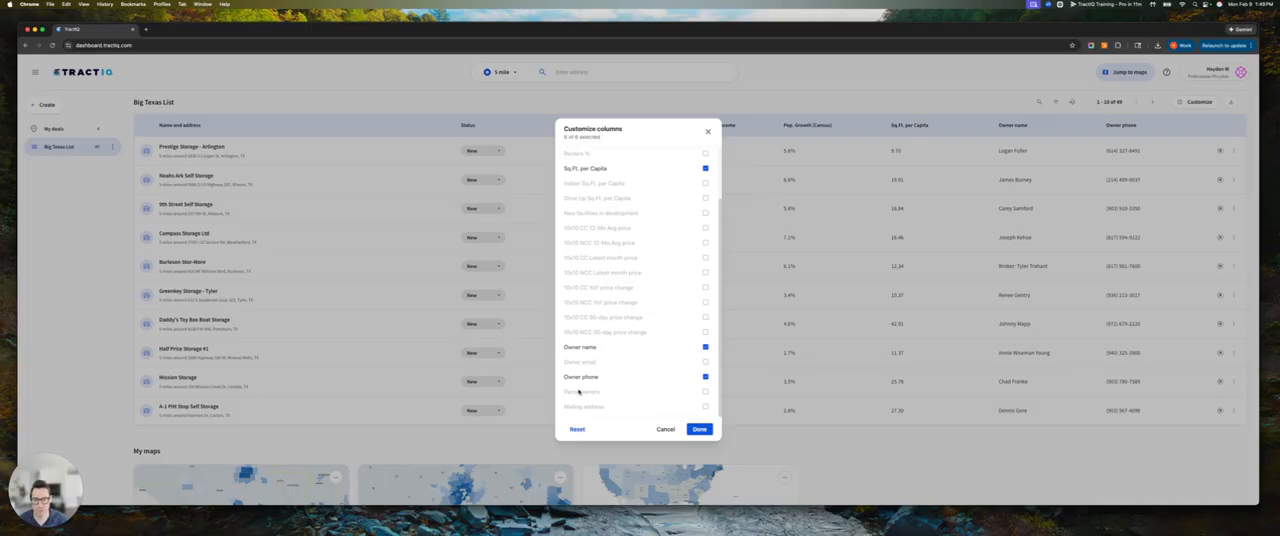
{"action": "left_click", "coordinate": [596, 346]}
{"action": "left_click", "coordinate": [600, 376]}
{"action": "scroll", "coordinate": [612, 347], "scroll_direction": "up", "scroll_amount": 1}
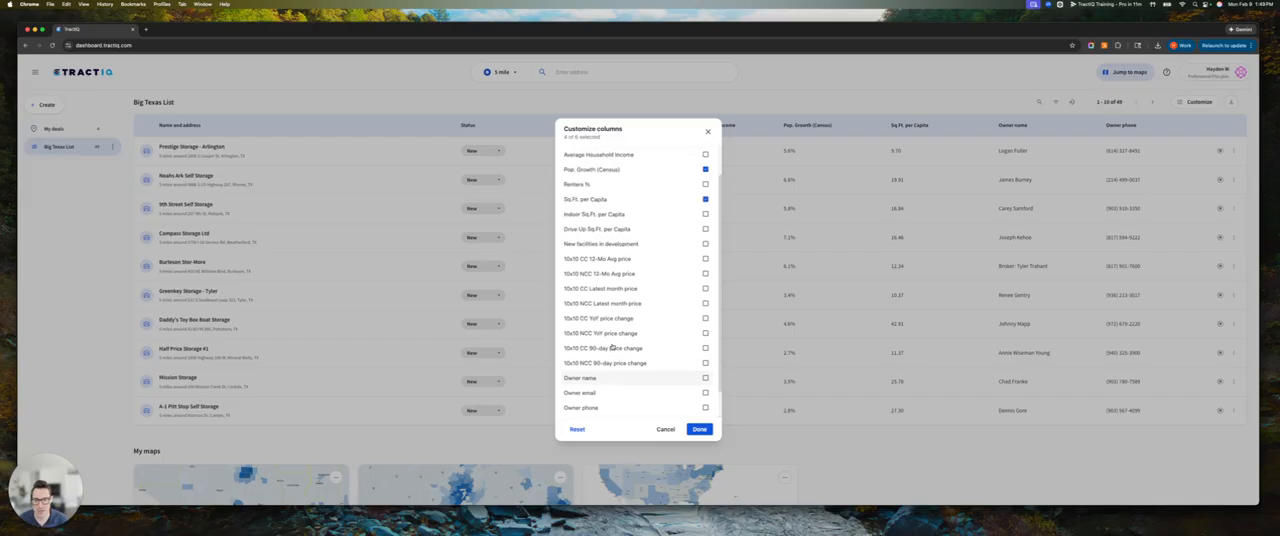
{"action": "left_click", "coordinate": [599, 249]}
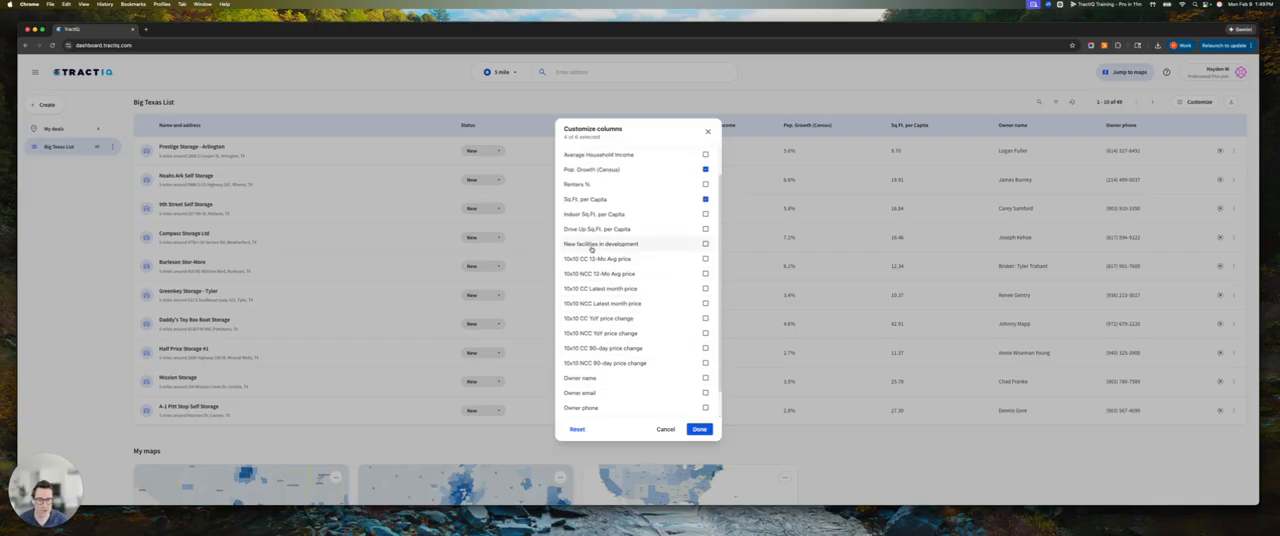
{"action": "left_click", "coordinate": [699, 429]}
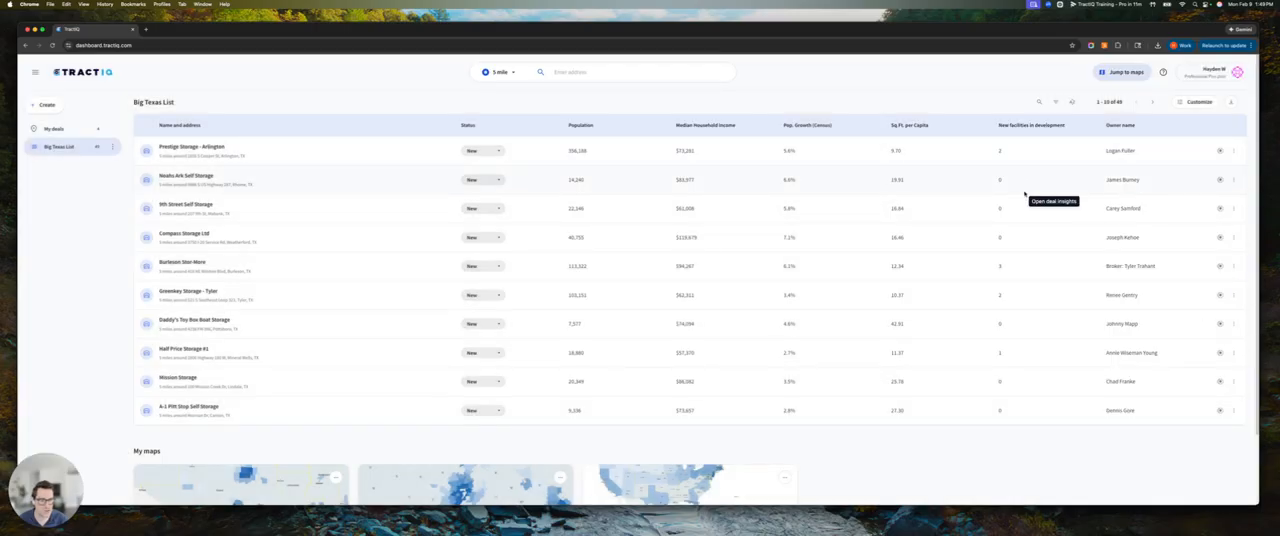
Examine the New facilities in development column, including the value for Prestige Storage - Arlington
{"action": "left_click_drag", "start_coordinate": [993, 125], "coordinate": [1066, 125]}
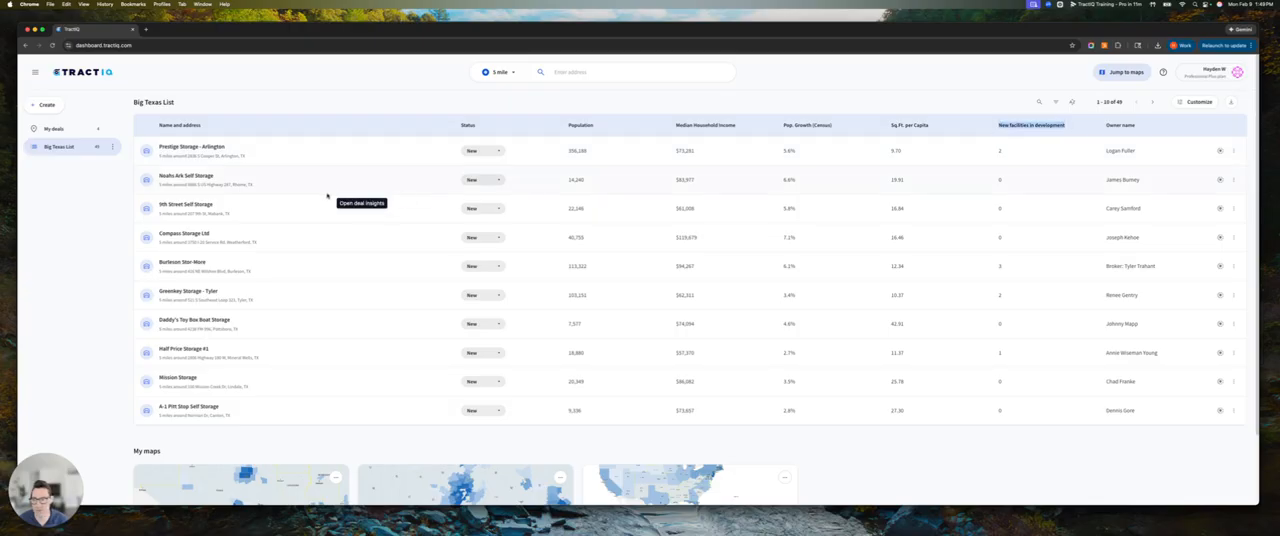
{"action": "double_click", "coordinate": [998, 150]}
{"action": "left_click", "coordinate": [1242, 102]}
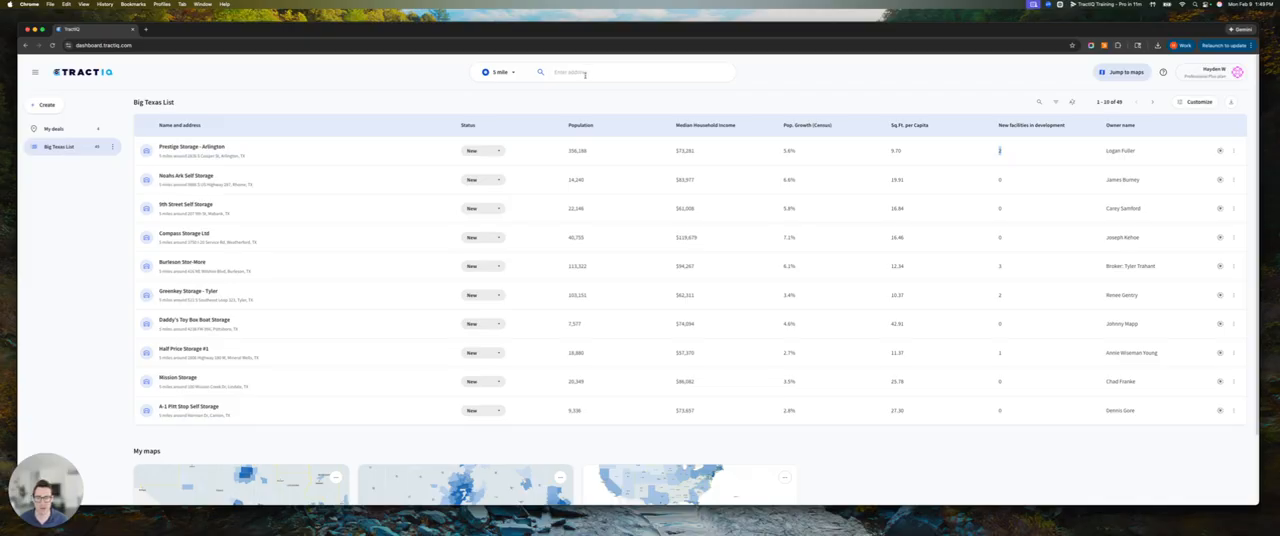
Search the address field for dallas and look at the option to add the location as a deal
{"action": "left_click", "coordinate": [591, 72]}
{"action": "type", "text": "dallas"}
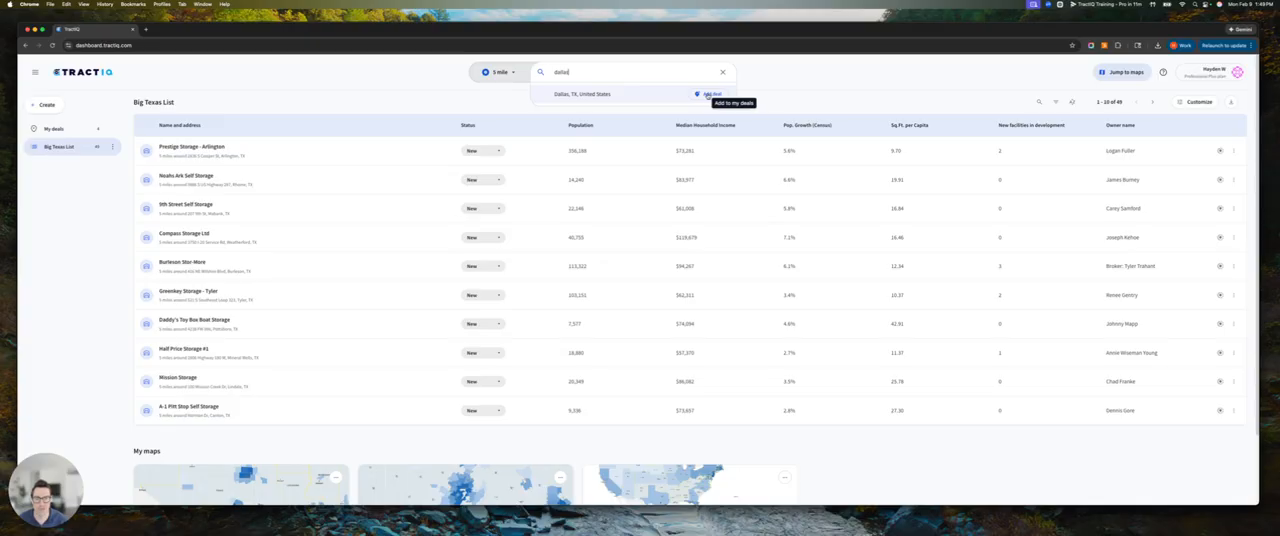
{"action": "left_click", "coordinate": [707, 94]}
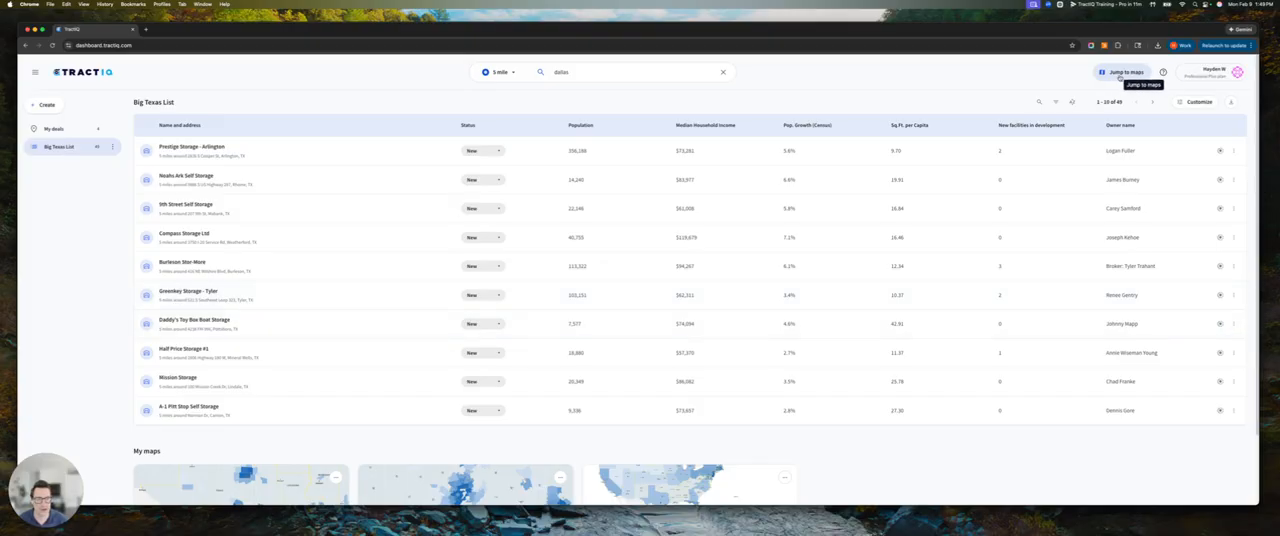
Open Prestige Storage - Arlington on the map and switch the basemap to the light road map without population density
{"action": "left_click", "coordinate": [1220, 150]}
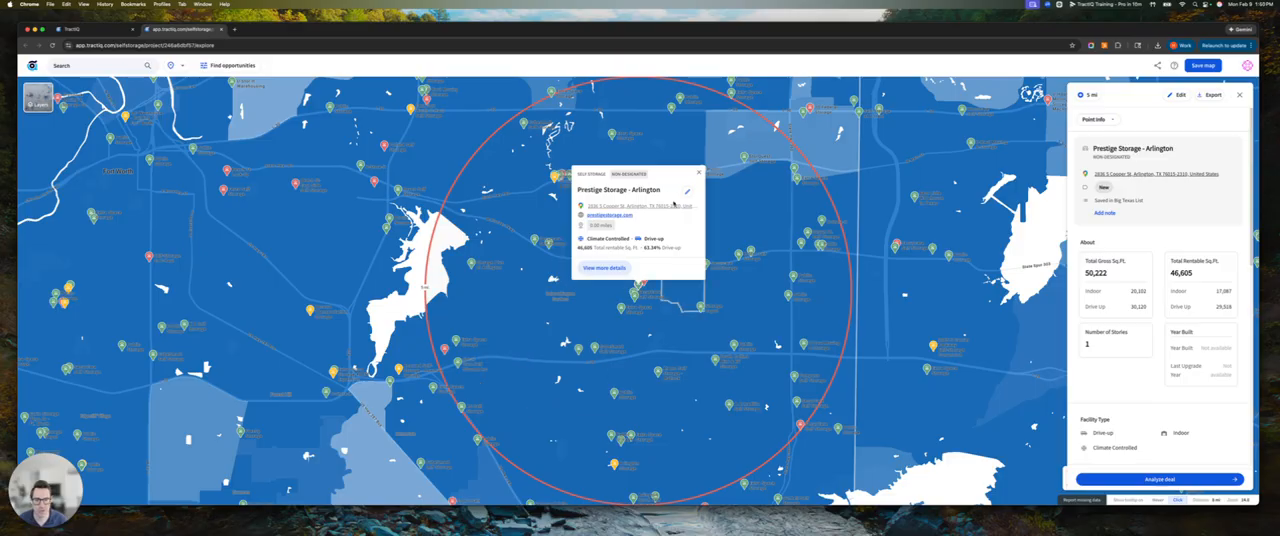
{"action": "scroll", "coordinate": [545, 340], "scroll_direction": "down", "scroll_amount": 3}
{"action": "scroll", "coordinate": [540, 346], "scroll_direction": "down", "scroll_amount": 4}
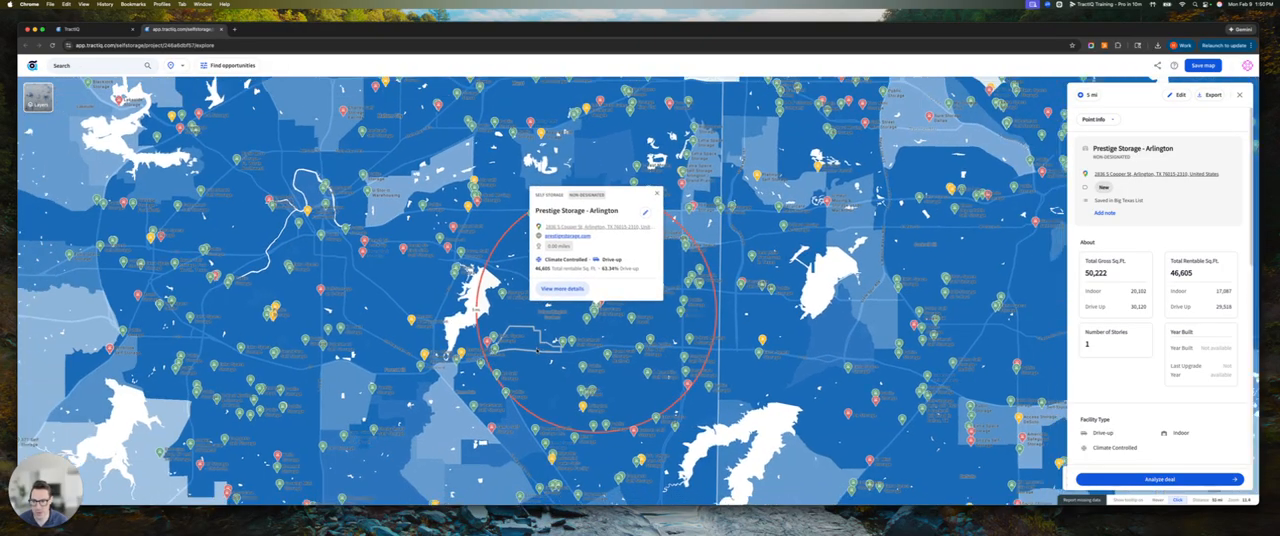
{"action": "left_click_drag", "start_coordinate": [579, 339], "coordinate": [533, 337]}
{"action": "left_click", "coordinate": [37, 97]}
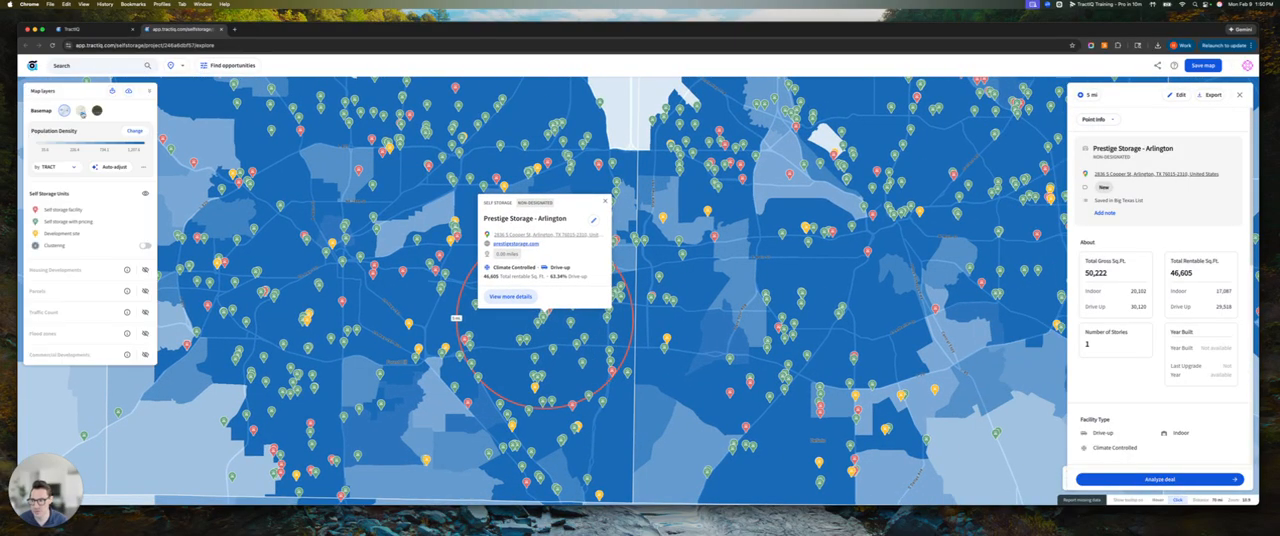
{"action": "left_click", "coordinate": [81, 111]}
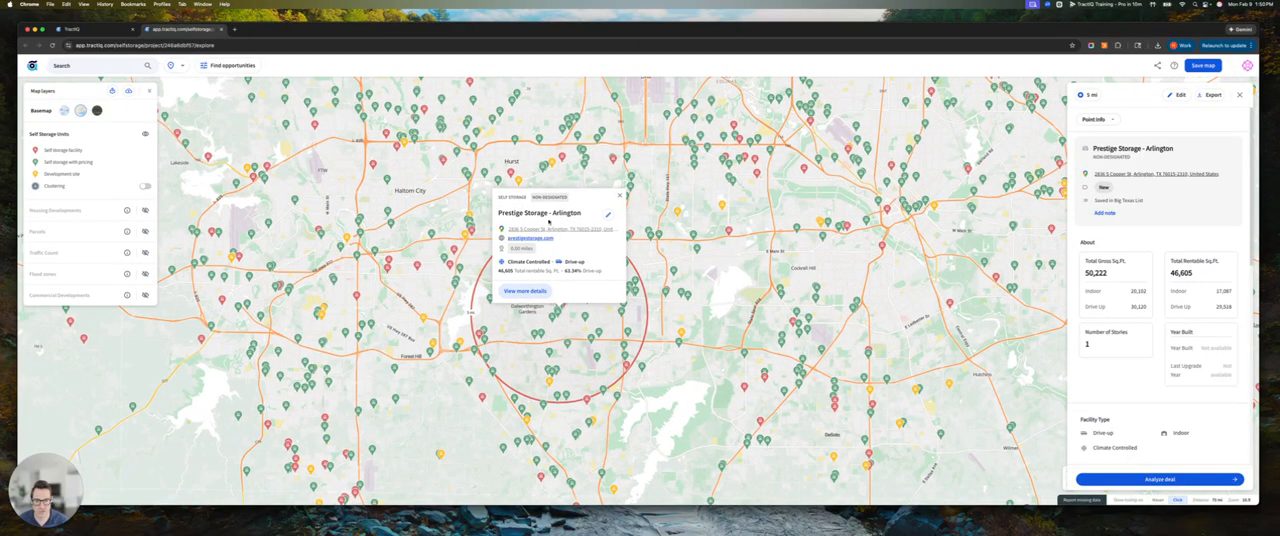
Look at the map's location search, and view the details of the Securcare Self Storage facility in Grand Prairie
{"action": "left_click", "coordinate": [73, 70]}
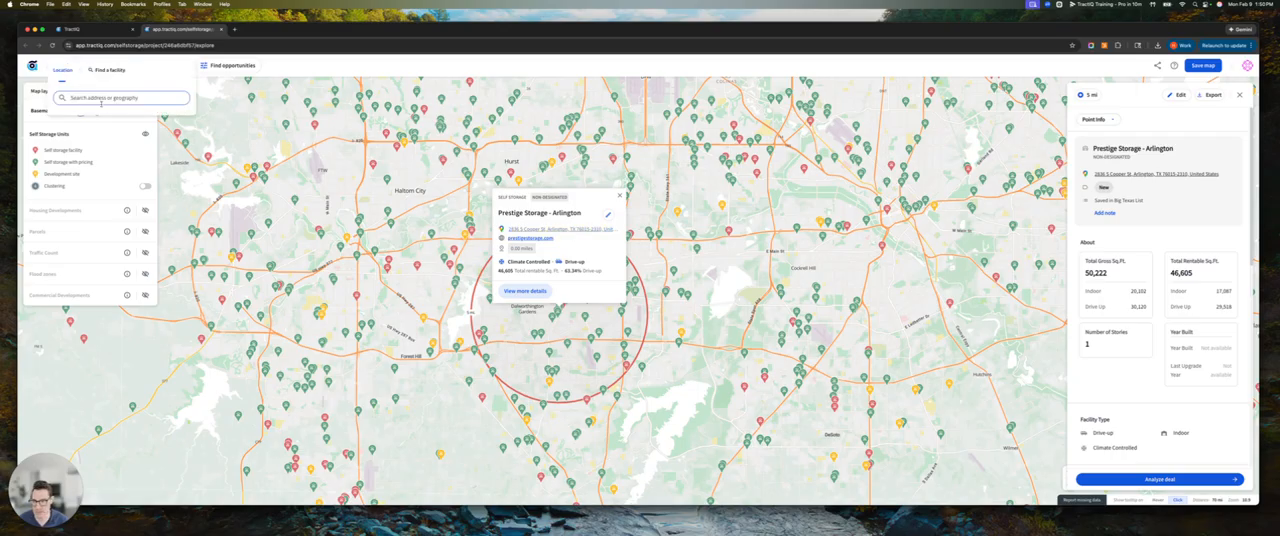
{"action": "left_click", "coordinate": [305, 68]}
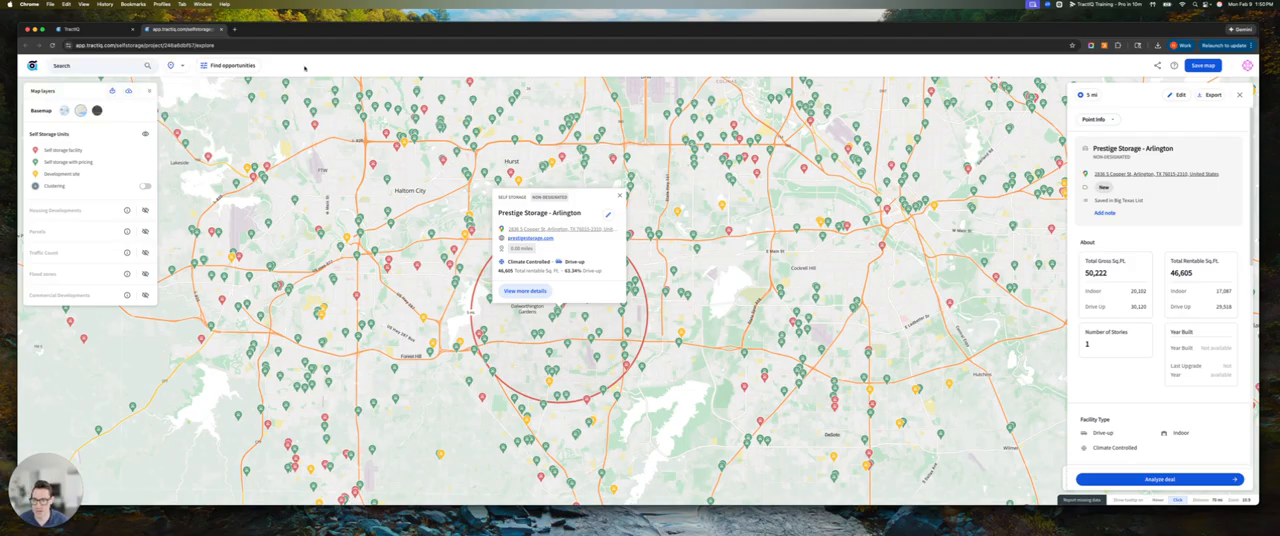
{"action": "left_click", "coordinate": [704, 248]}
{"action": "left_click", "coordinate": [659, 218]}
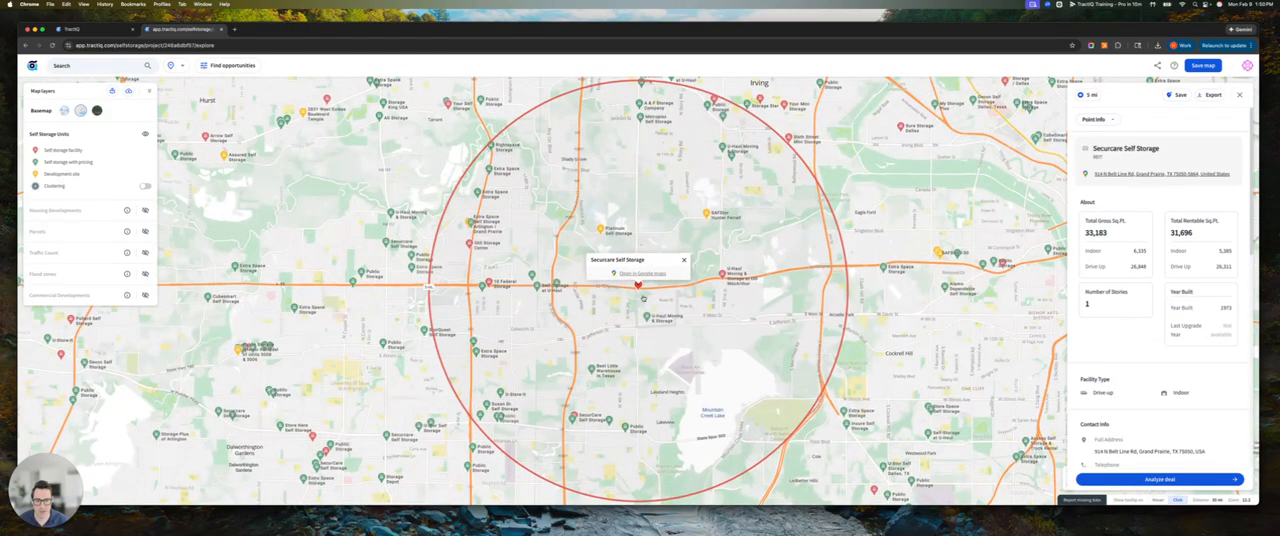
{"action": "scroll", "coordinate": [482, 317], "scroll_direction": "down", "scroll_amount": 3}
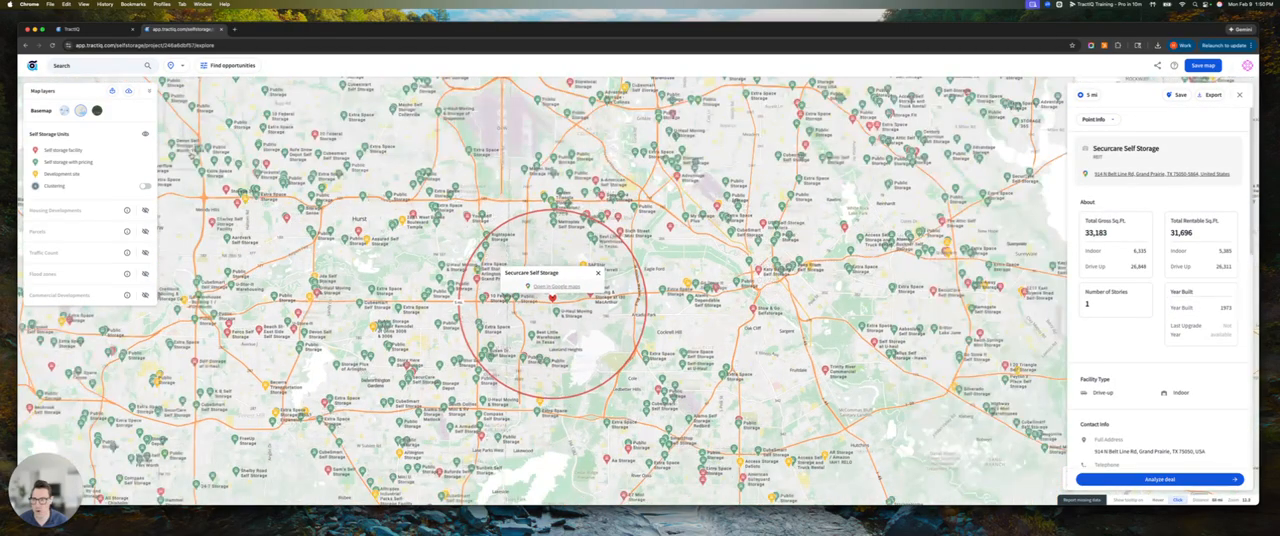
Drop a pin just south of downtown Dallas to generate an executive summary for that location
{"action": "left_click", "coordinate": [170, 66]}
{"action": "scroll", "coordinate": [620, 246], "scroll_direction": "right", "scroll_amount": 4}
{"action": "left_click", "coordinate": [560, 228]}
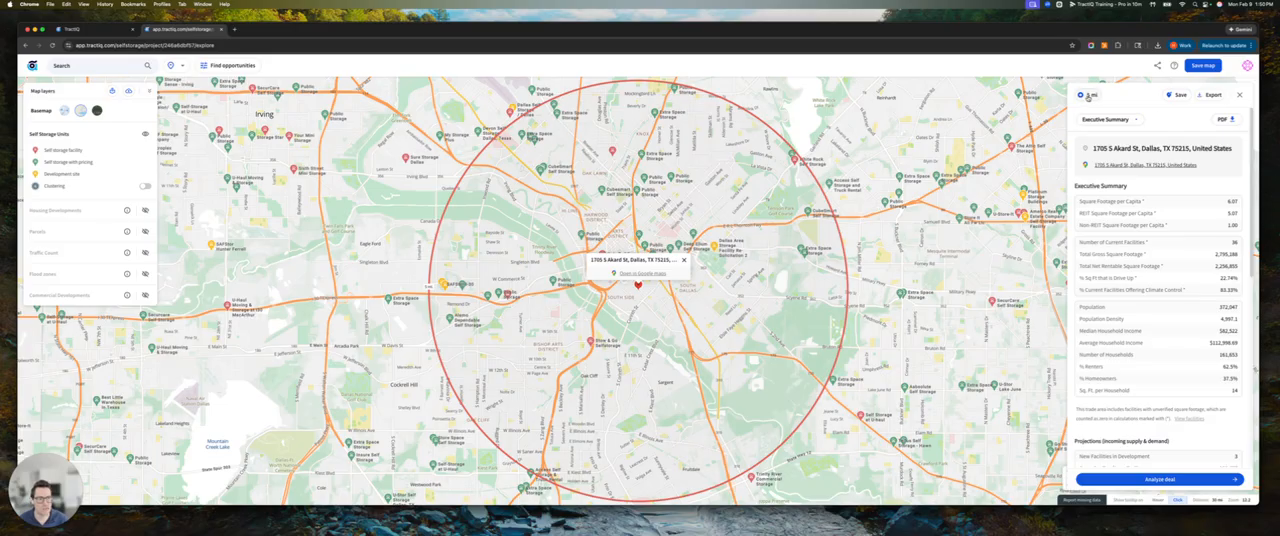
Set the pin's trade area to 1, 3 and 5 mile radius rings
{"action": "left_click", "coordinate": [1088, 96]}
{"action": "left_click", "coordinate": [1094, 167]}
{"action": "left_click", "coordinate": [1154, 167]}
{"action": "left_click", "coordinate": [1202, 204]}
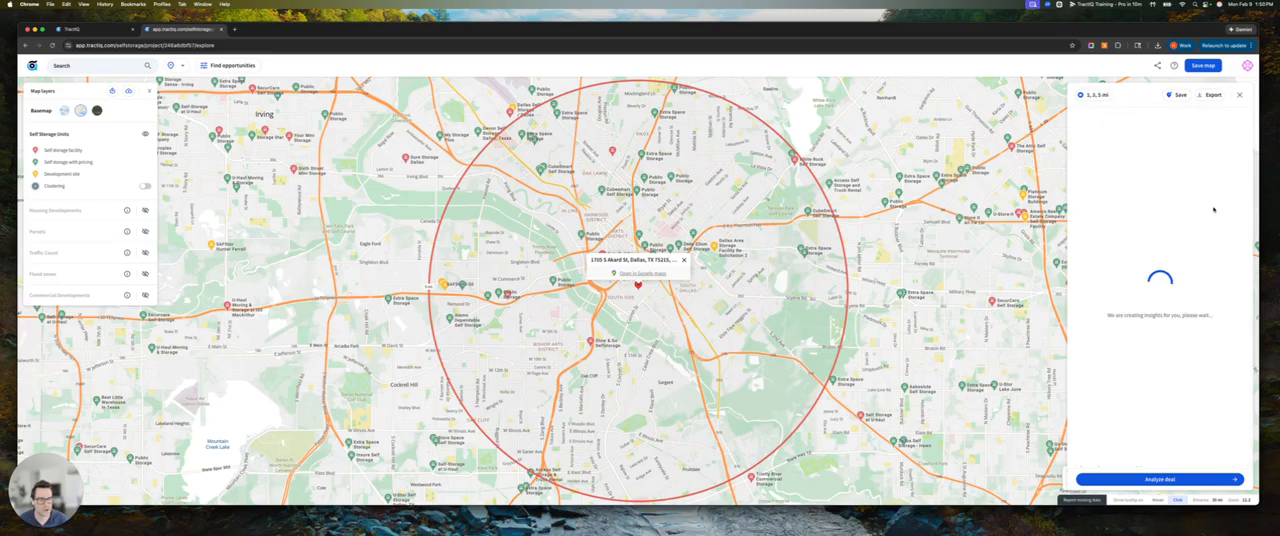
Look over the drive-time options for the trade area and the data exports available for the location
{"action": "left_click", "coordinate": [1095, 94]}
{"action": "left_click", "coordinate": [1158, 120]}
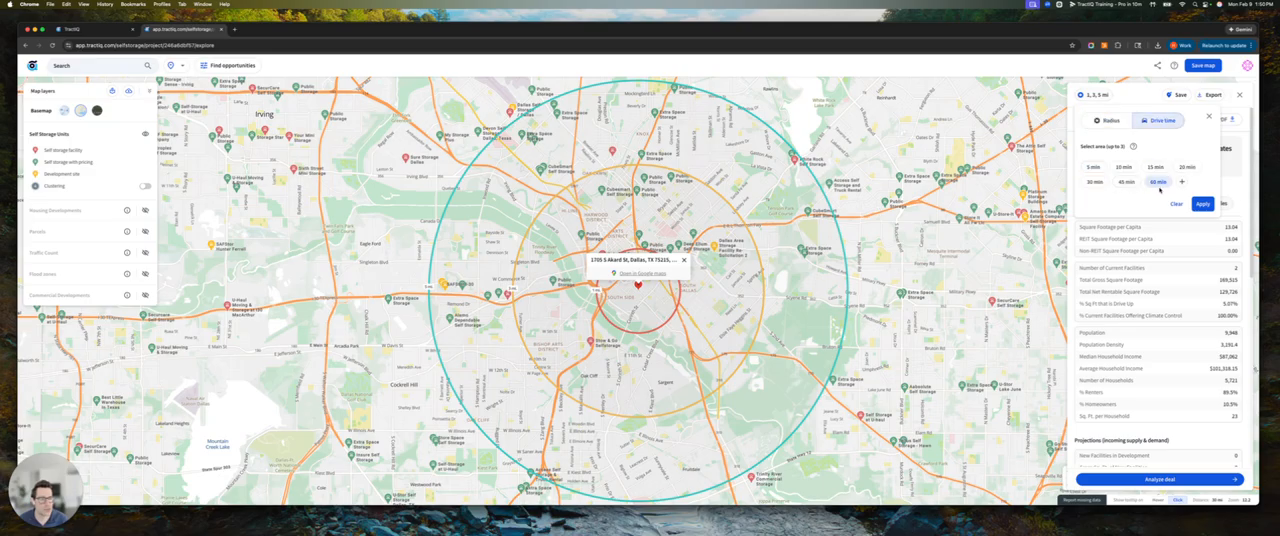
{"action": "left_click", "coordinate": [1106, 120]}
{"action": "left_click", "coordinate": [1209, 116]}
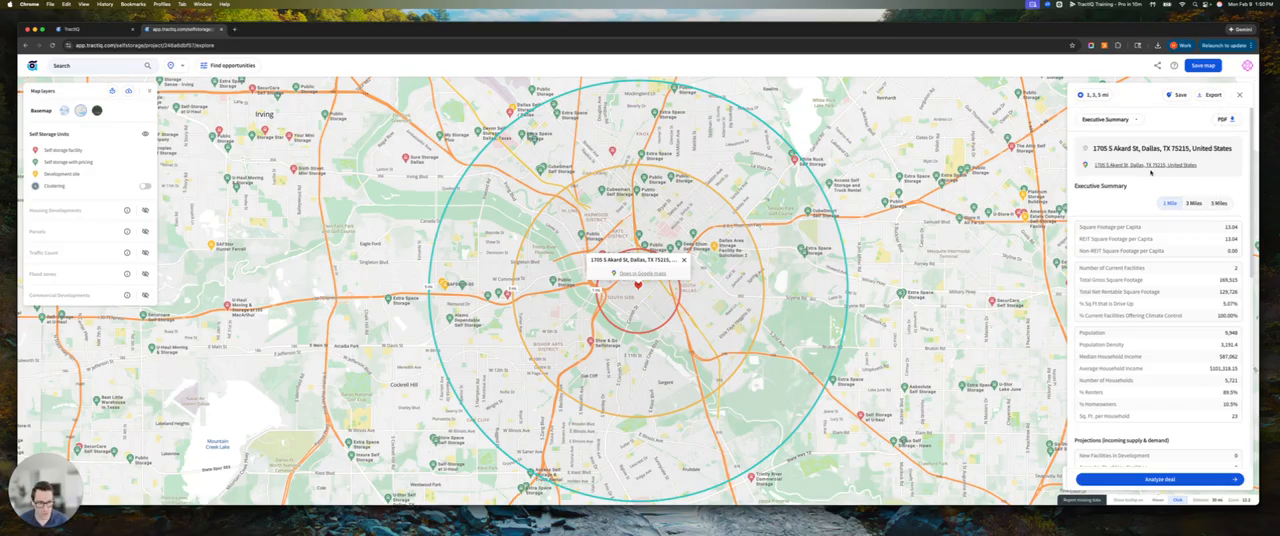
{"action": "left_click", "coordinate": [1209, 96]}
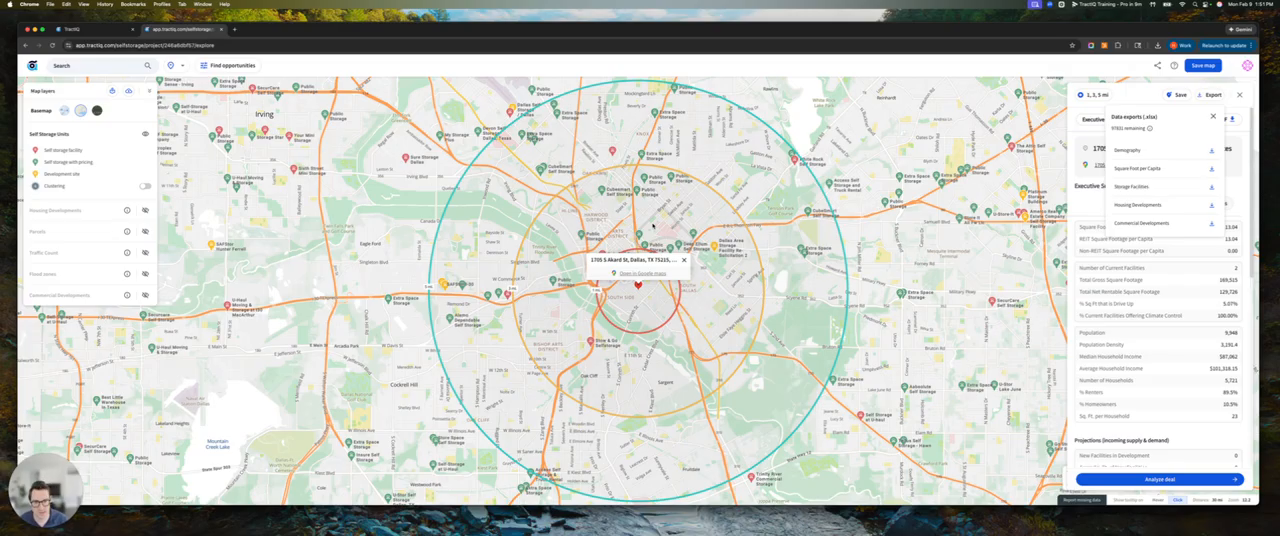
Change the trade area to a 60 min drive time around the Dallas pin
{"action": "left_click", "coordinate": [1097, 95]}
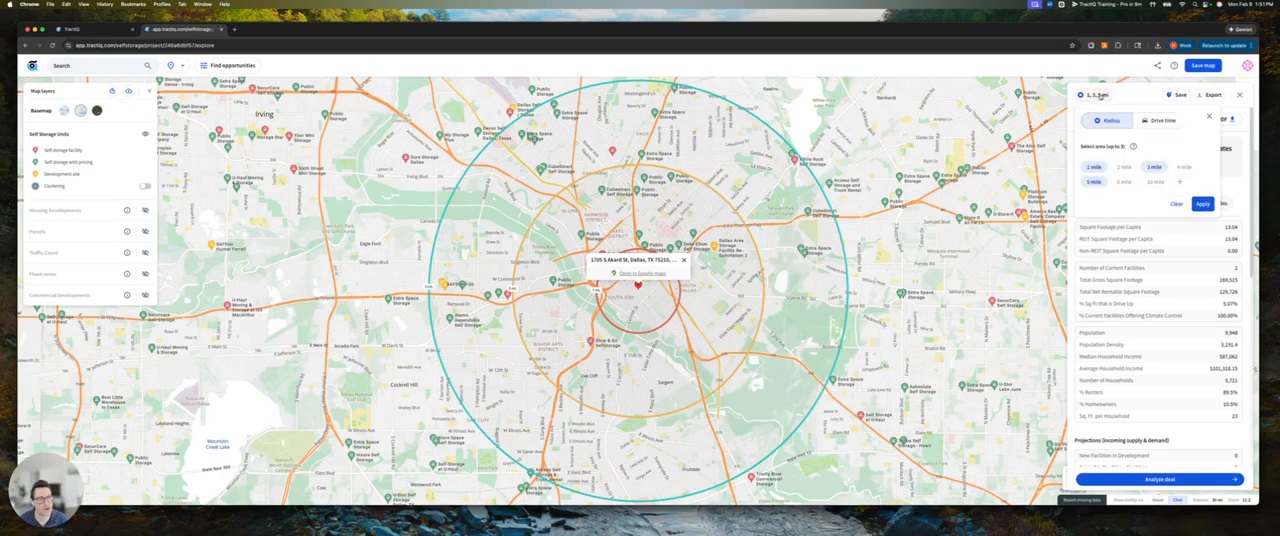
{"action": "left_click", "coordinate": [1157, 123]}
{"action": "left_click", "coordinate": [1203, 205]}
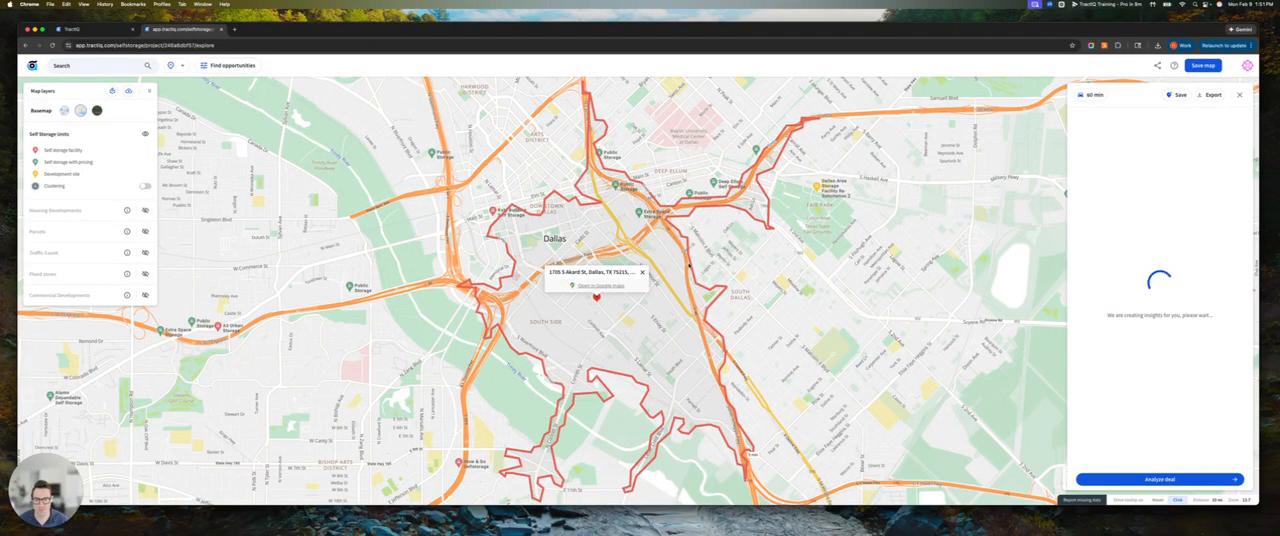
{"action": "scroll", "coordinate": [688, 265], "scroll_direction": "down", "scroll_amount": 5}
{"action": "scroll", "coordinate": [680, 268], "scroll_direction": "down", "scroll_amount": 3}
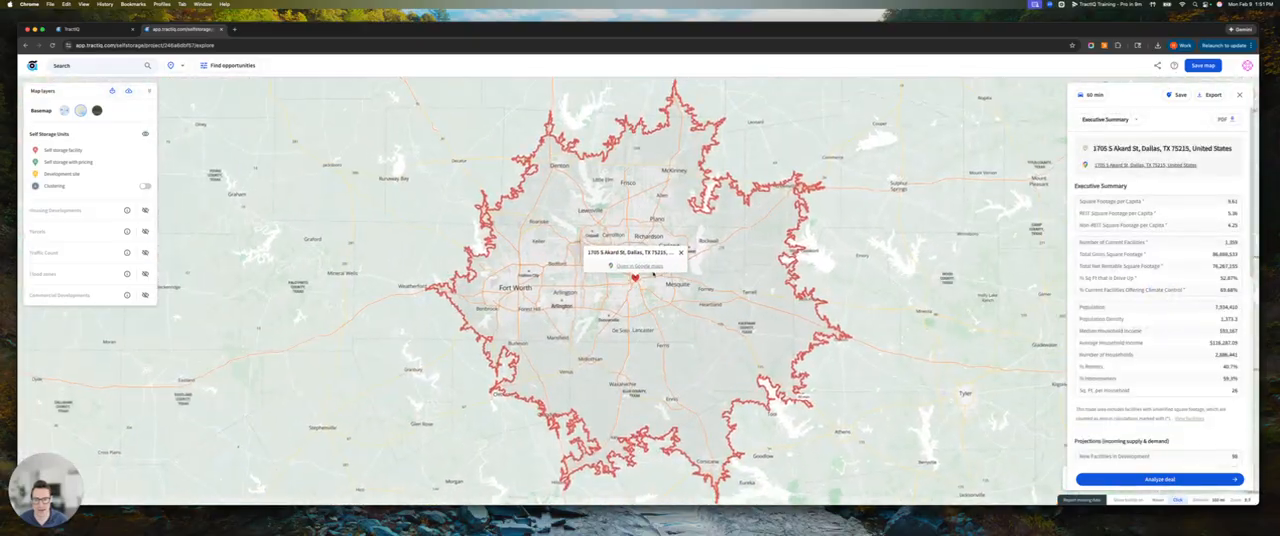
{"action": "scroll", "coordinate": [630, 288], "scroll_direction": "up", "scroll_amount": 5}
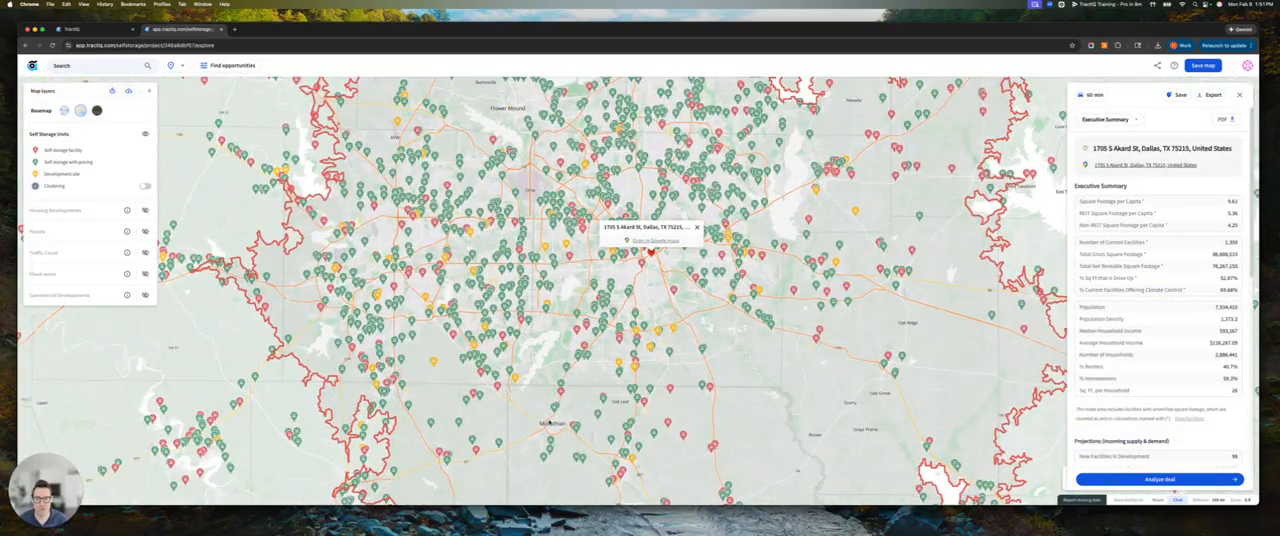
{"action": "left_click_drag", "start_coordinate": [790, 215], "coordinate": [787, 244]}
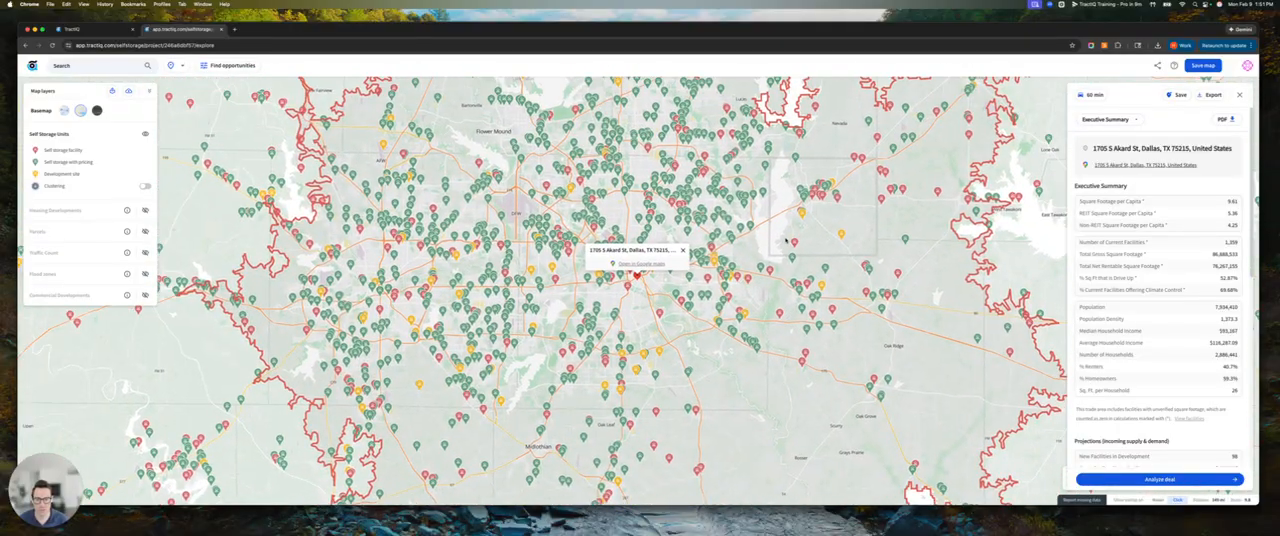
Export the Storage Facilities data for the trade area and open the spreadsheet in an enlarged Numbers window
{"action": "left_click", "coordinate": [1206, 96]}
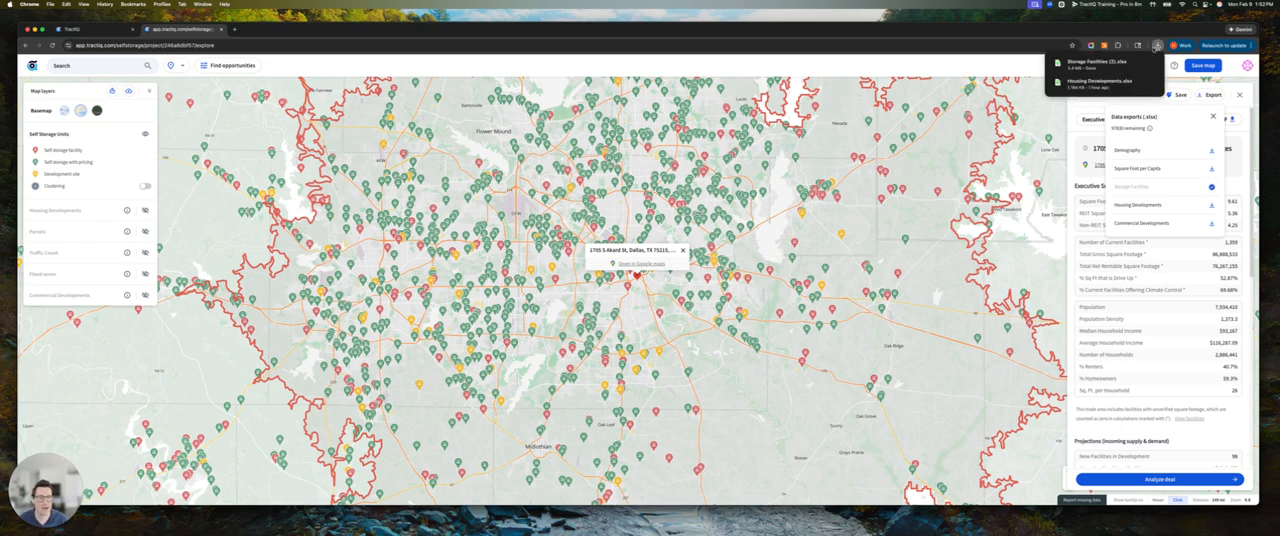
{"action": "left_click", "coordinate": [1092, 64]}
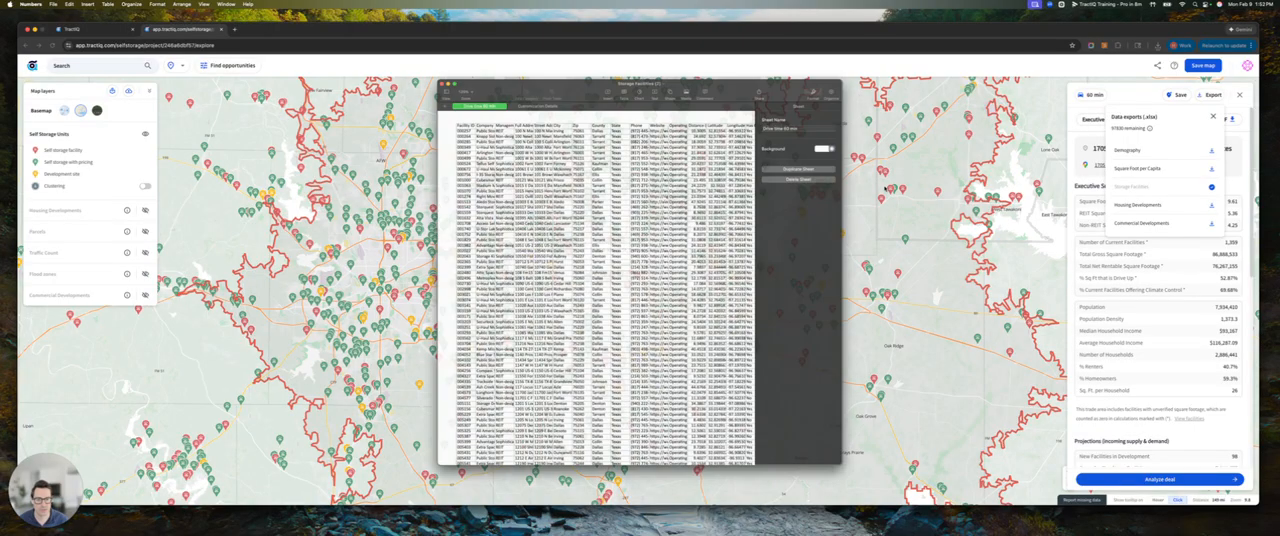
{"action": "left_click_drag", "start_coordinate": [873, 214], "coordinate": [1183, 214]}
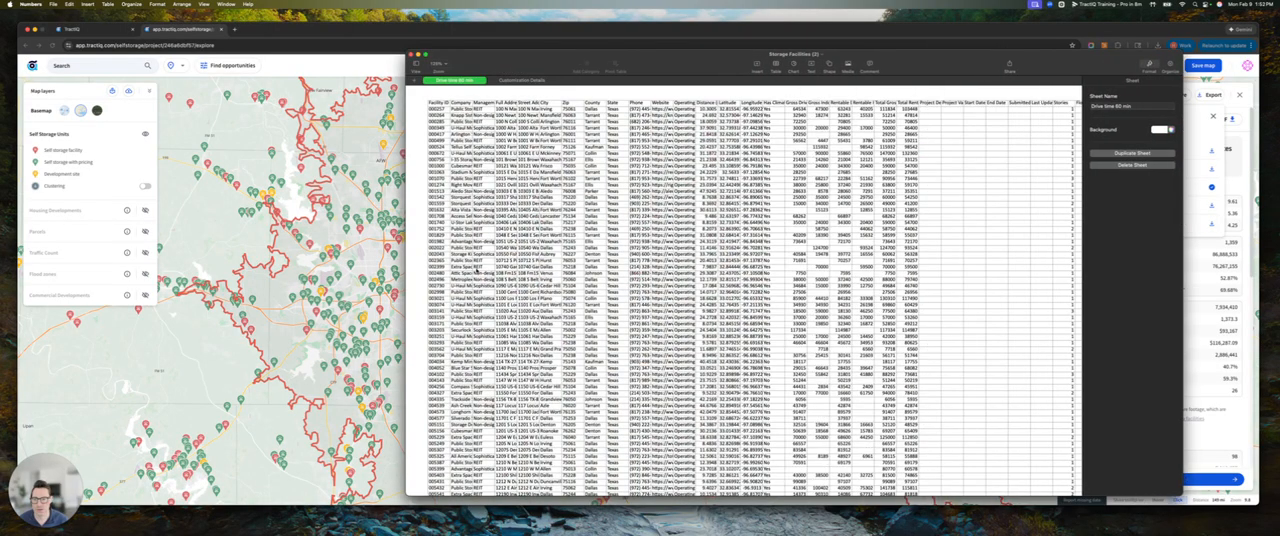
{"action": "left_click_drag", "start_coordinate": [408, 275], "coordinate": [214, 275]}
Examine the exported facility rows from first to last, including the company and owner contact columns
{"action": "scroll", "coordinate": [650, 300], "scroll_direction": "down", "scroll_amount": 10}
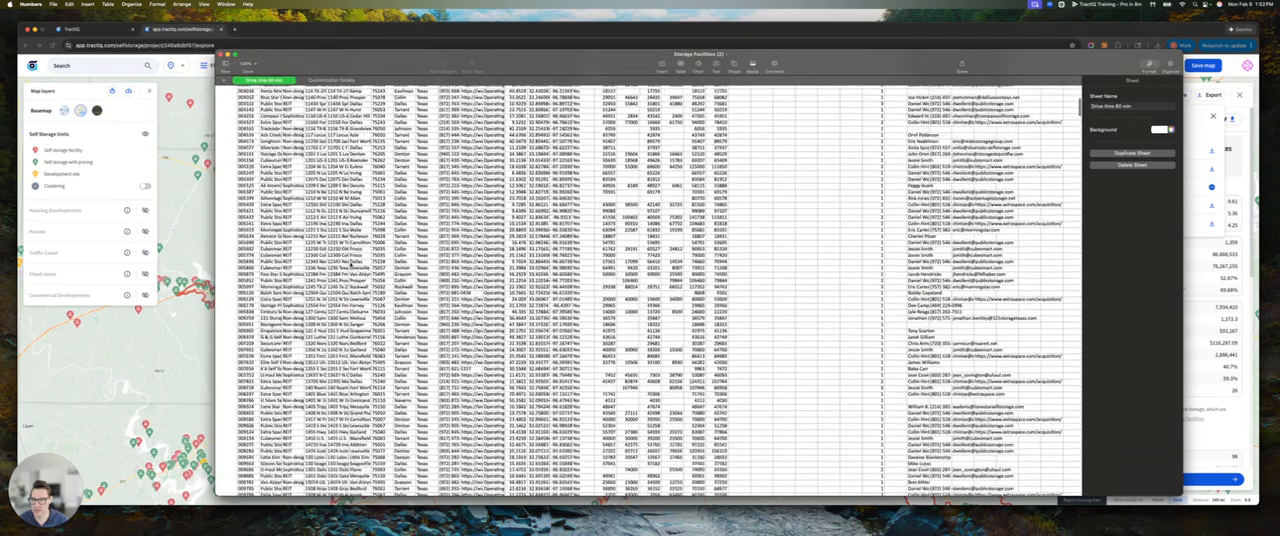
{"action": "scroll", "coordinate": [1078, 115], "scroll_direction": "down", "scroll_amount": 2}
{"action": "left_click_drag", "start_coordinate": [1079, 117], "coordinate": [1069, 486]}
{"action": "left_click", "coordinate": [245, 431]}
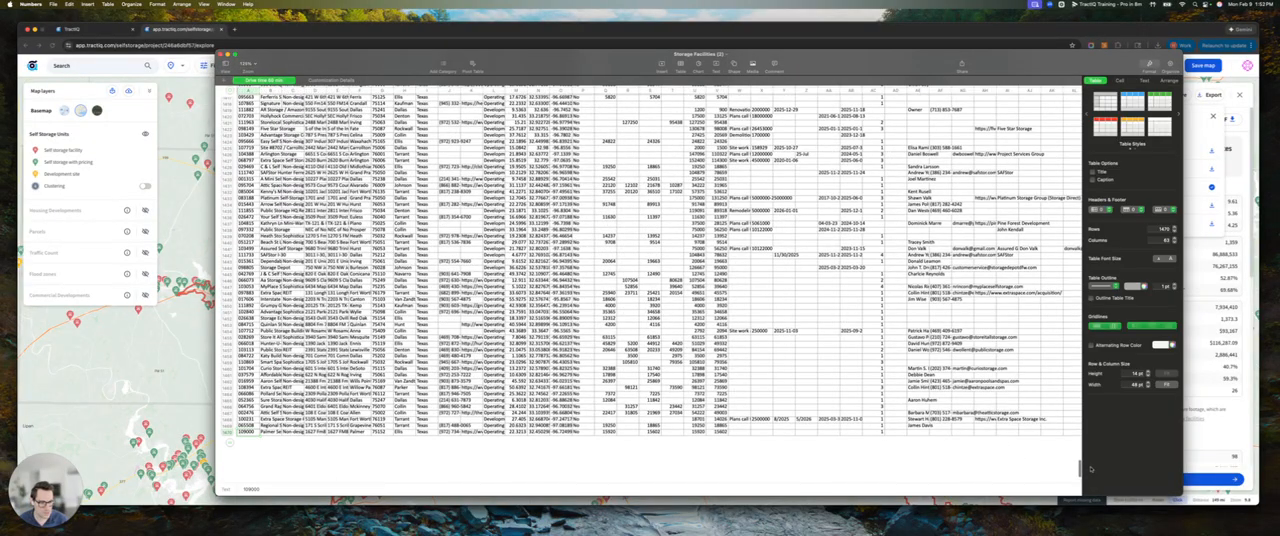
{"action": "left_click_drag", "start_coordinate": [1080, 468], "coordinate": [1035, 90]}
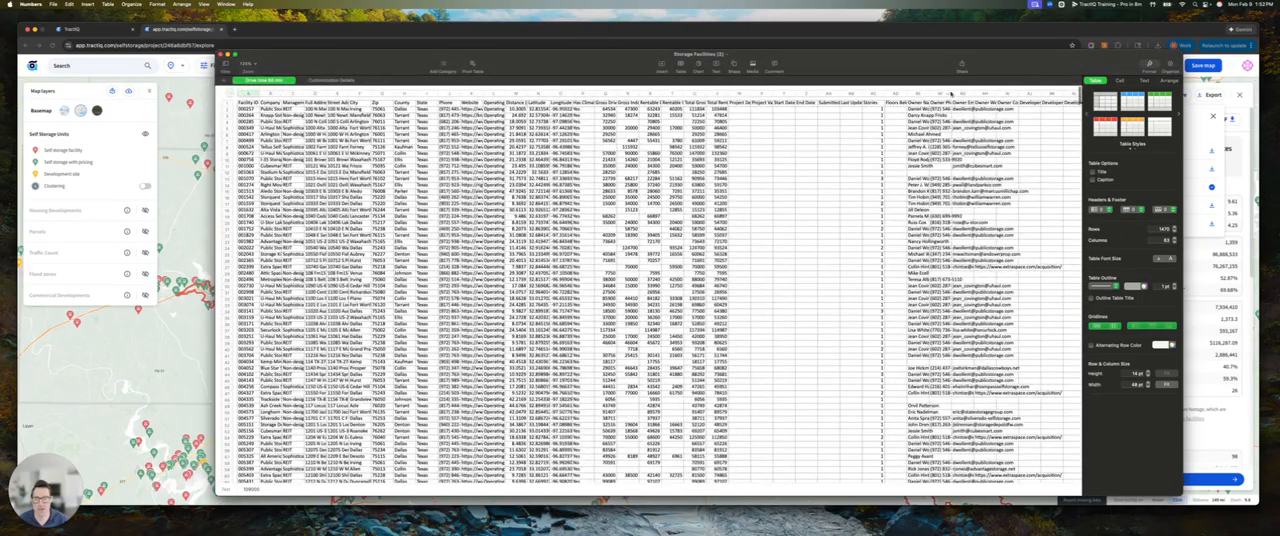
{"action": "left_click", "coordinate": [270, 93]}
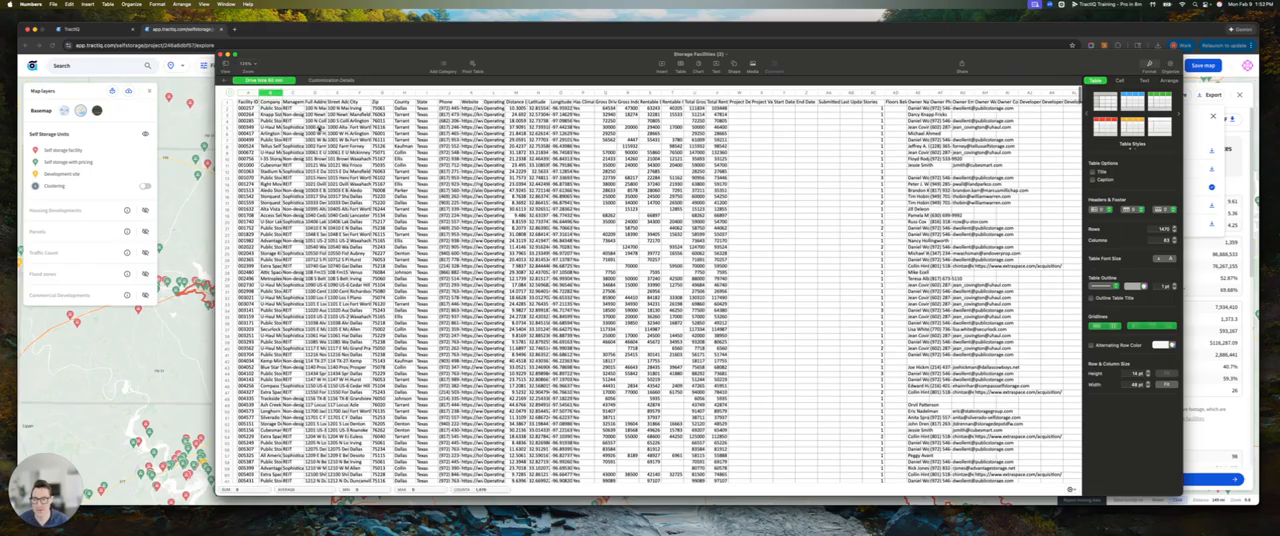
{"action": "scroll", "coordinate": [355, 146], "scroll_direction": "down", "scroll_amount": 1}
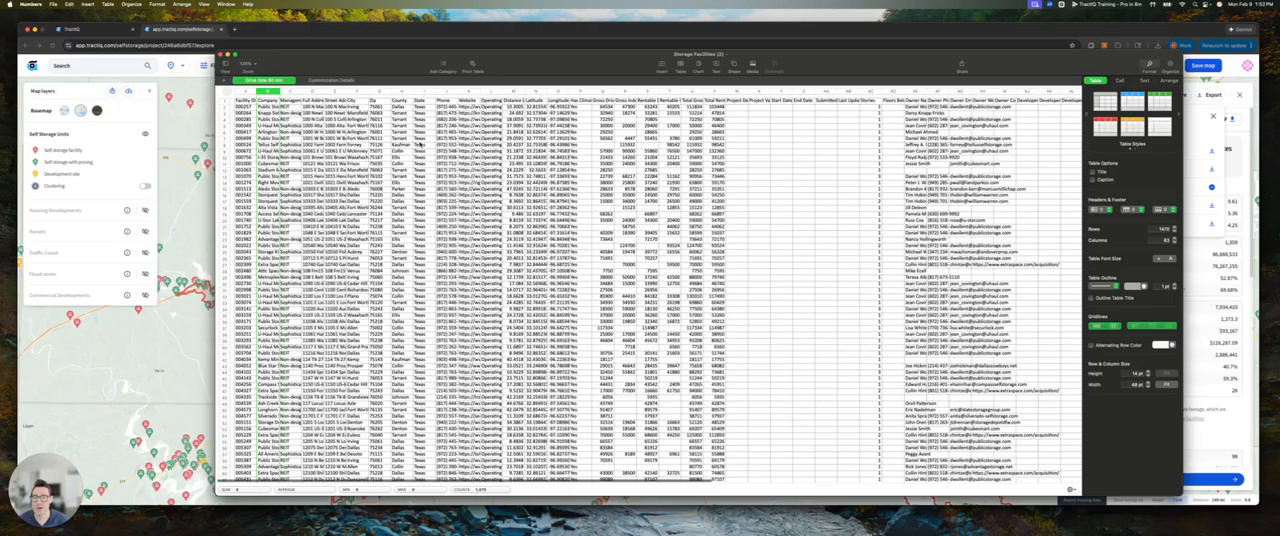
Review the remaining export columns, from location and square footage through ownership, zoning, sales and tax data, and close the spreadsheet
{"action": "scroll", "coordinate": [420, 145], "scroll_direction": "right", "scroll_amount": 5}
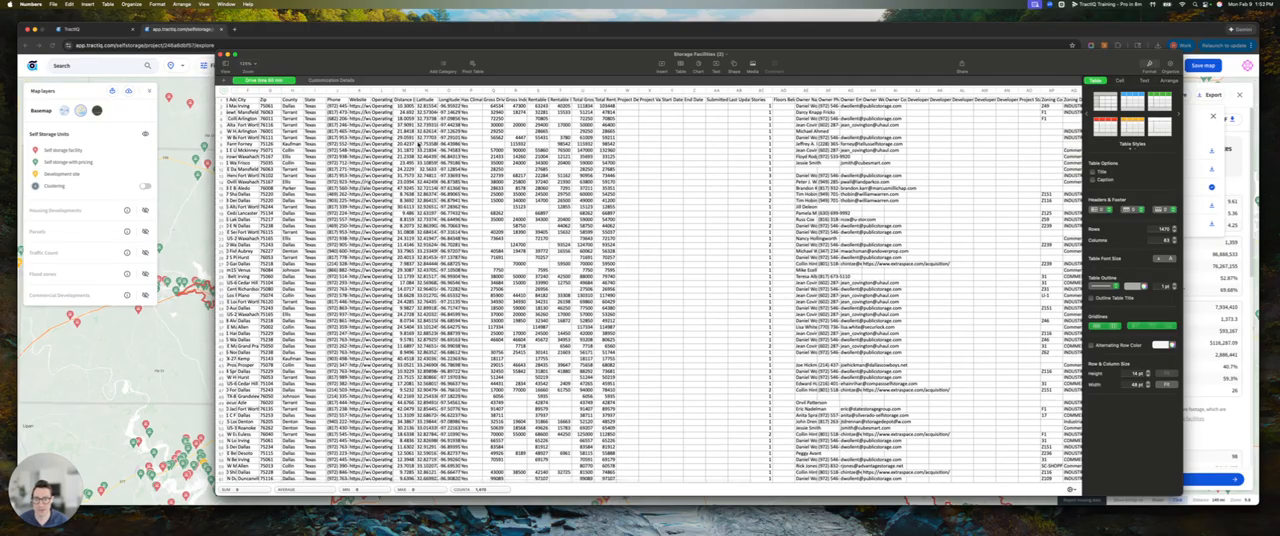
{"action": "scroll", "coordinate": [420, 145], "scroll_direction": "right", "scroll_amount": 3}
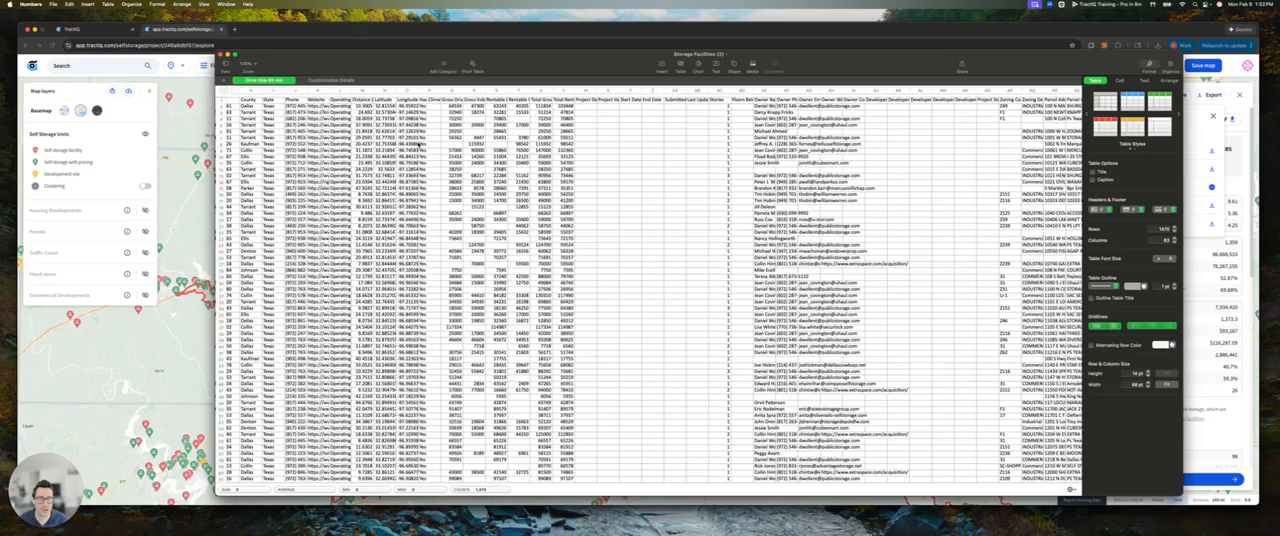
{"action": "scroll", "coordinate": [437, 144], "scroll_direction": "right", "scroll_amount": 5}
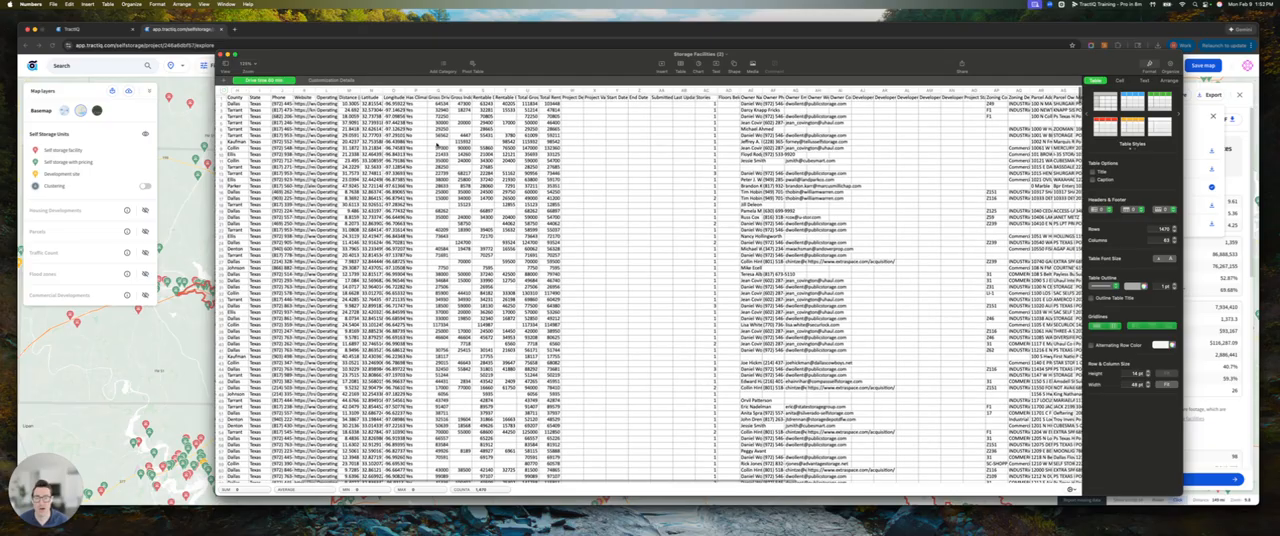
{"action": "scroll", "coordinate": [506, 155], "scroll_direction": "right", "scroll_amount": 5}
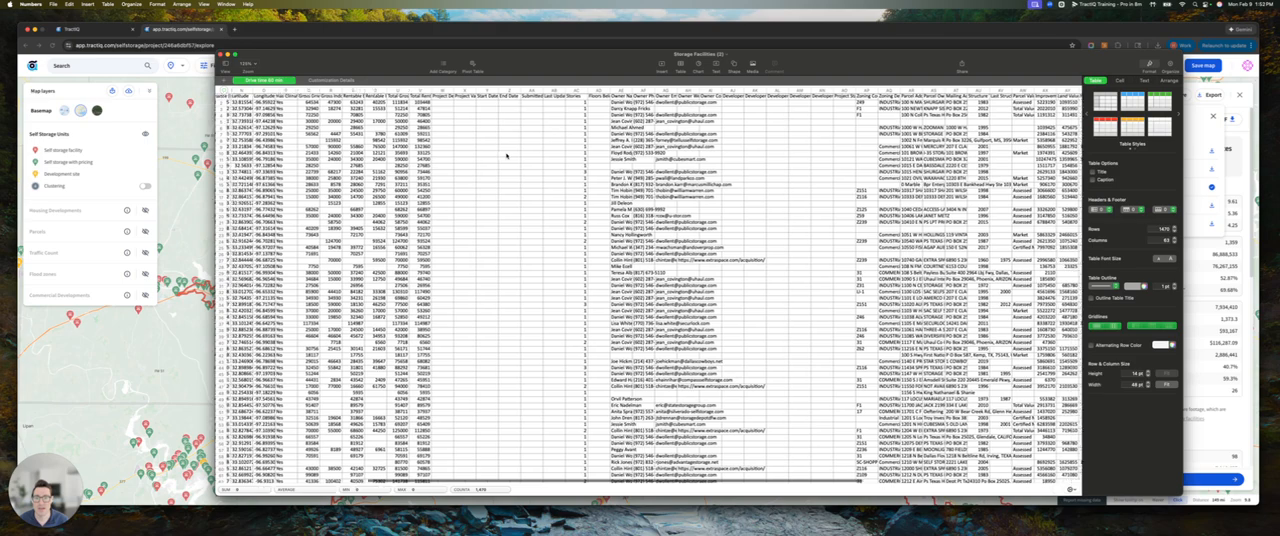
{"action": "scroll", "coordinate": [537, 150], "scroll_direction": "right", "scroll_amount": 3}
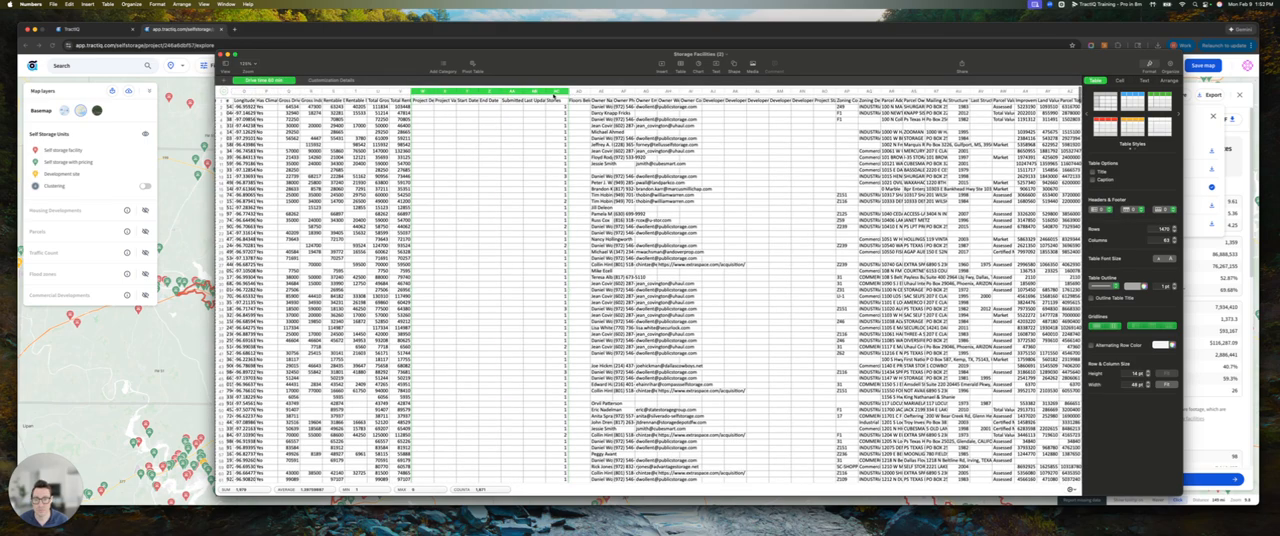
{"action": "scroll", "coordinate": [537, 150], "scroll_direction": "right", "scroll_amount": 7}
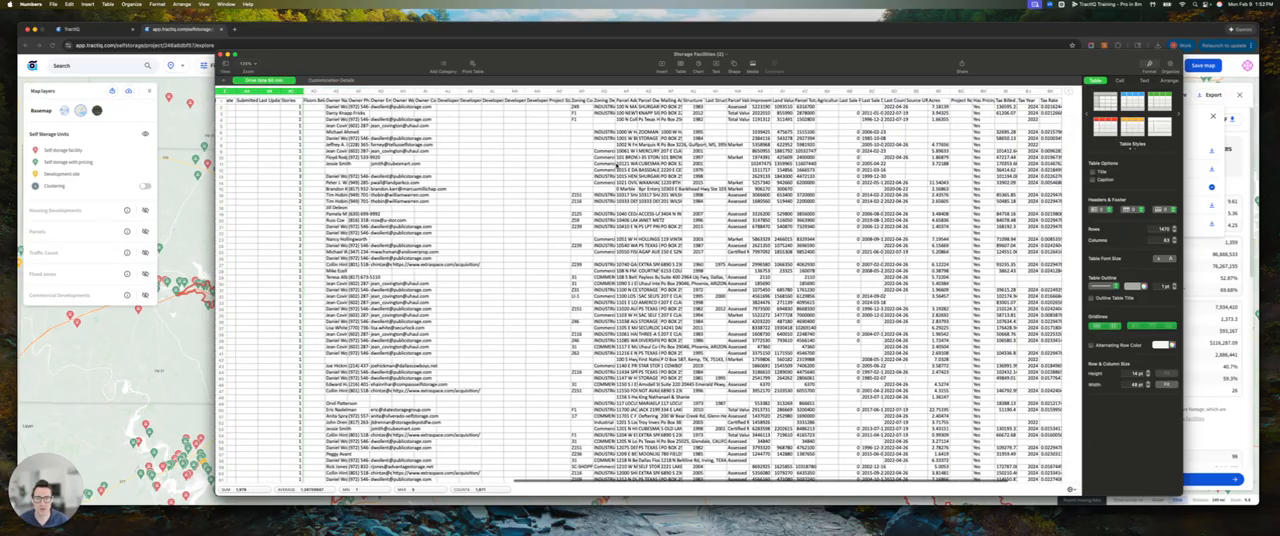
{"action": "scroll", "coordinate": [537, 150], "scroll_direction": "right", "scroll_amount": 2}
{"action": "scroll", "coordinate": [617, 165], "scroll_direction": "right", "scroll_amount": 2}
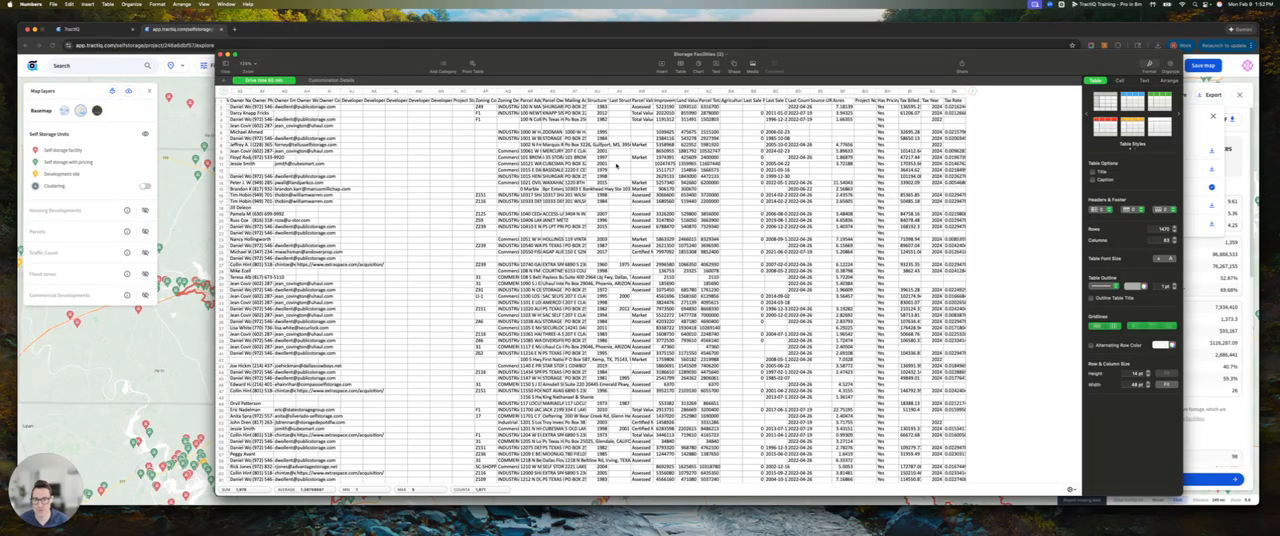
{"action": "scroll", "coordinate": [618, 166], "scroll_direction": "right", "scroll_amount": 1}
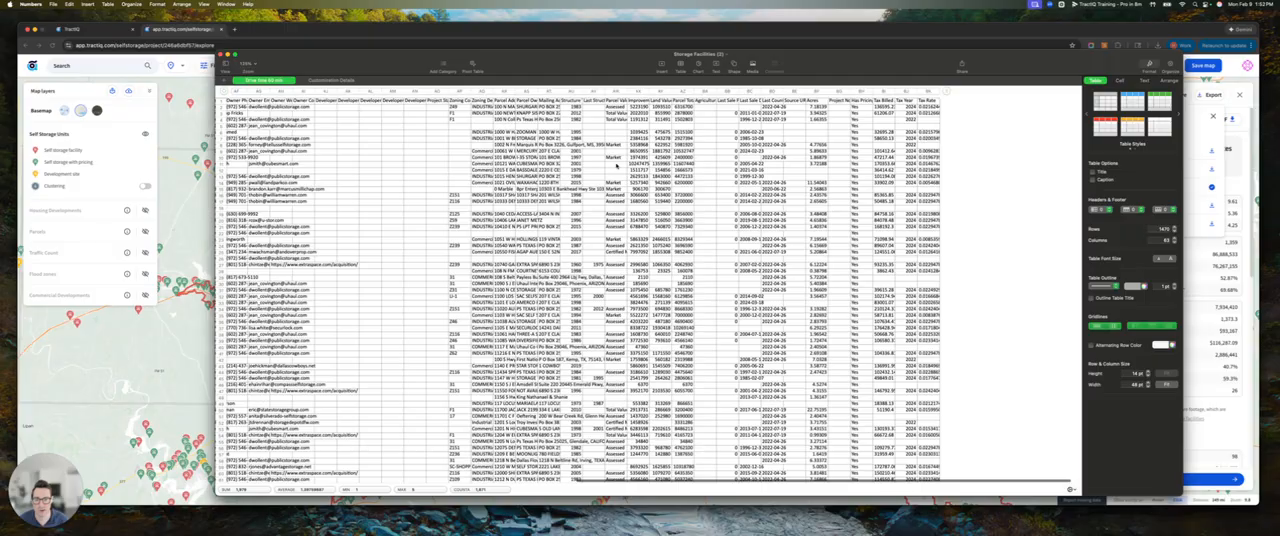
{"action": "scroll", "coordinate": [618, 166], "scroll_direction": "right", "scroll_amount": 1}
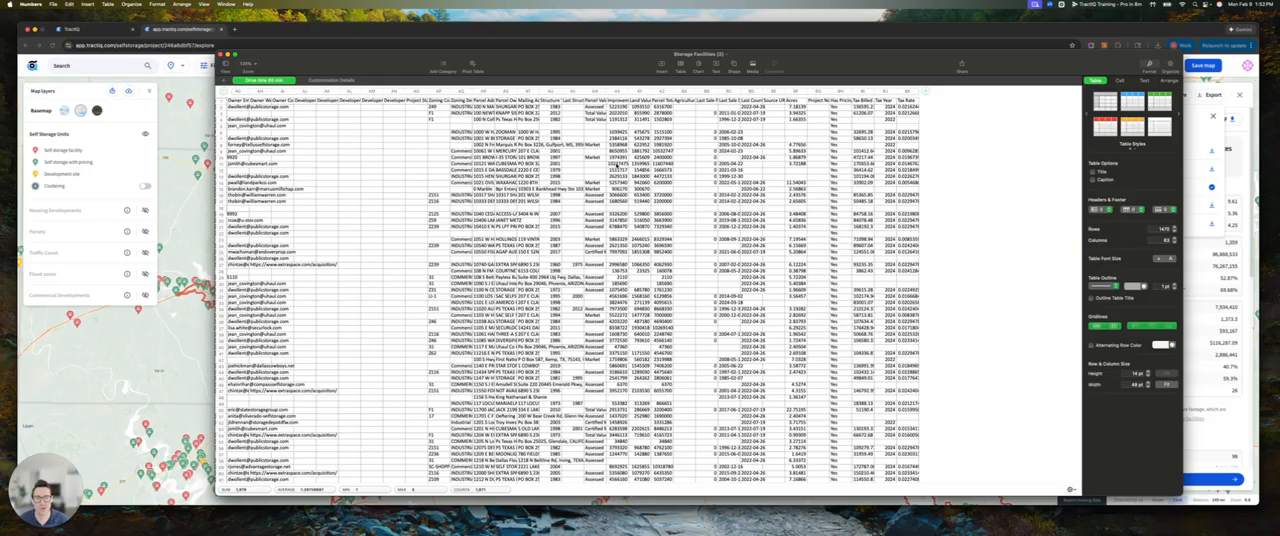
{"action": "key", "text": "super+w"}
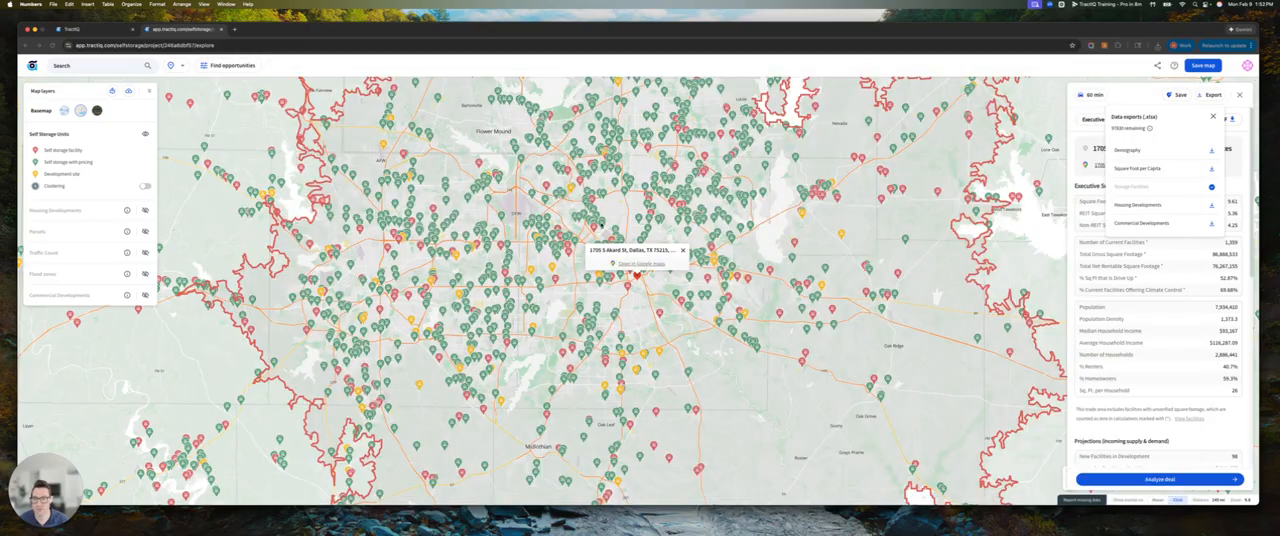
Dismiss the data exports list and view the summary of the Dxd Storage development site north of Dallas
{"action": "left_click", "coordinate": [622, 314]}
{"action": "mouse_move", "coordinate": [608, 316]}
{"action": "left_mouse_down"}
{"action": "mouse_move", "coordinate": [685, 220]}
{"action": "mouse_move", "coordinate": [626, 316]}
{"action": "left_mouse_up"}
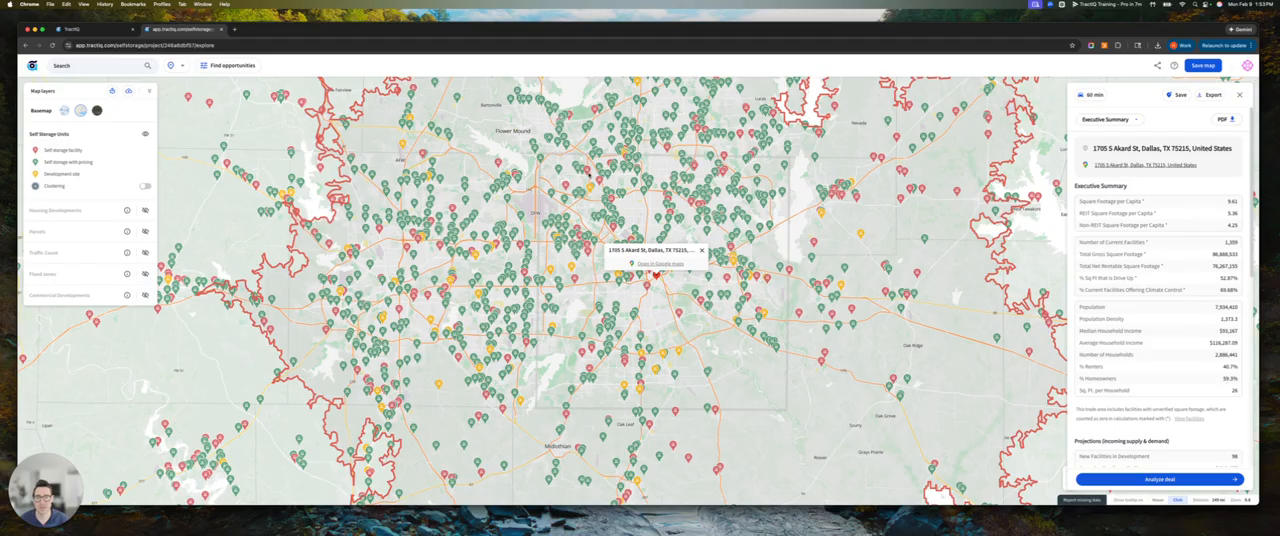
{"action": "left_click_drag", "start_coordinate": [686, 202], "coordinate": [682, 217]}
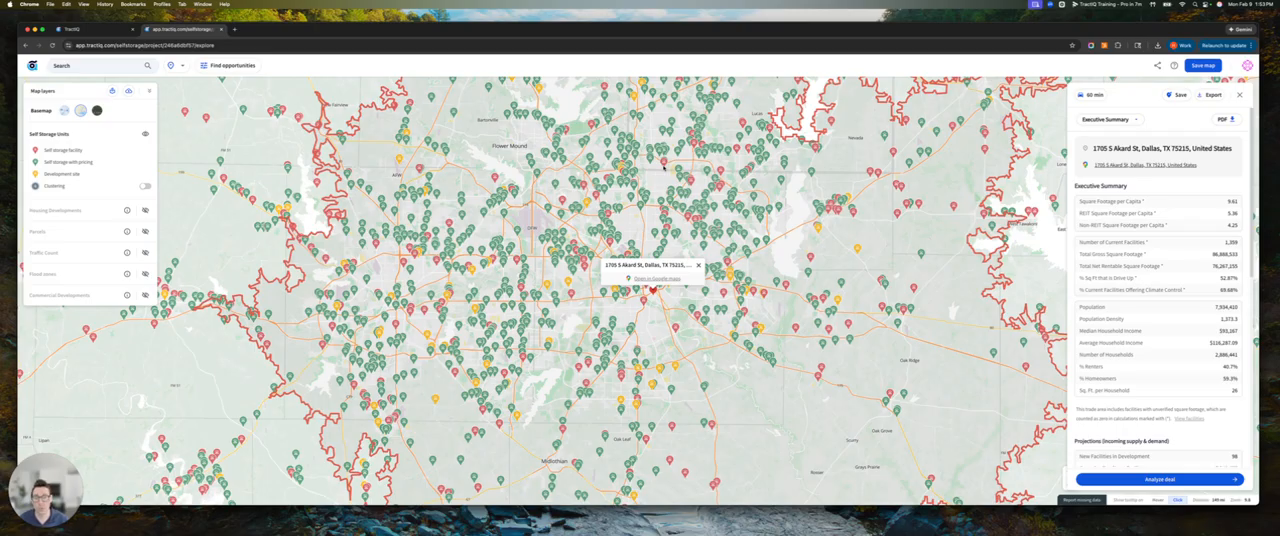
{"action": "scroll", "coordinate": [600, 212], "scroll_direction": "up", "scroll_amount": 5}
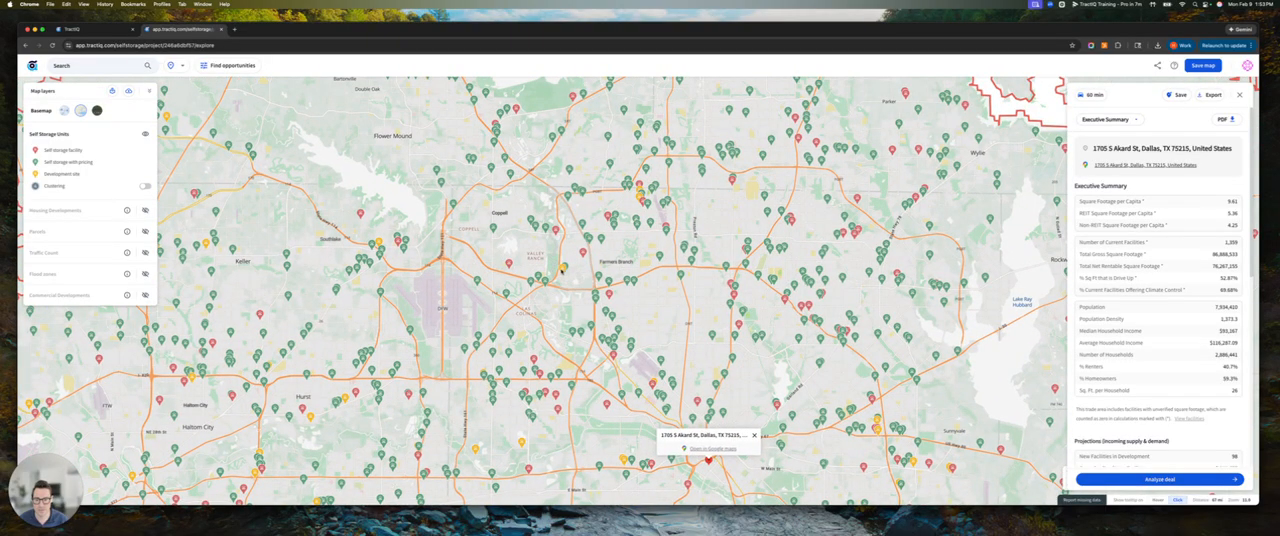
{"action": "left_click", "coordinate": [563, 268]}
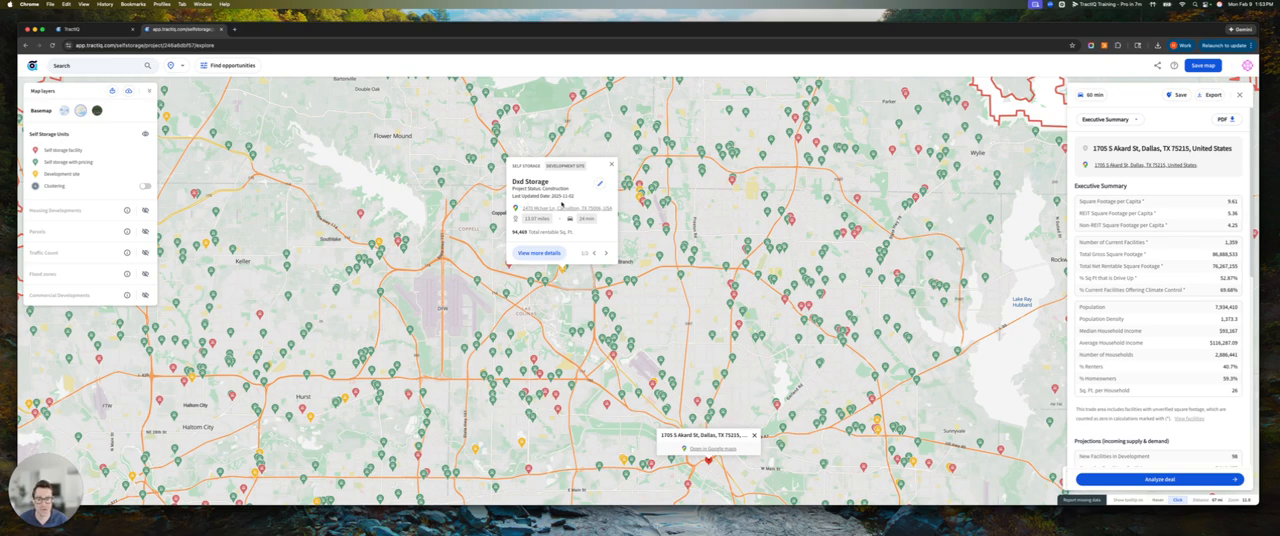
{"action": "left_click", "coordinate": [612, 164]}
{"action": "left_click_drag", "start_coordinate": [625, 343], "coordinate": [710, 279]}
{"action": "scroll", "coordinate": [710, 279], "scroll_direction": "down", "scroll_amount": 5}
{"action": "left_click_drag", "start_coordinate": [748, 345], "coordinate": [653, 332]}
{"action": "scroll", "coordinate": [647, 278], "scroll_direction": "up", "scroll_amount": 3}
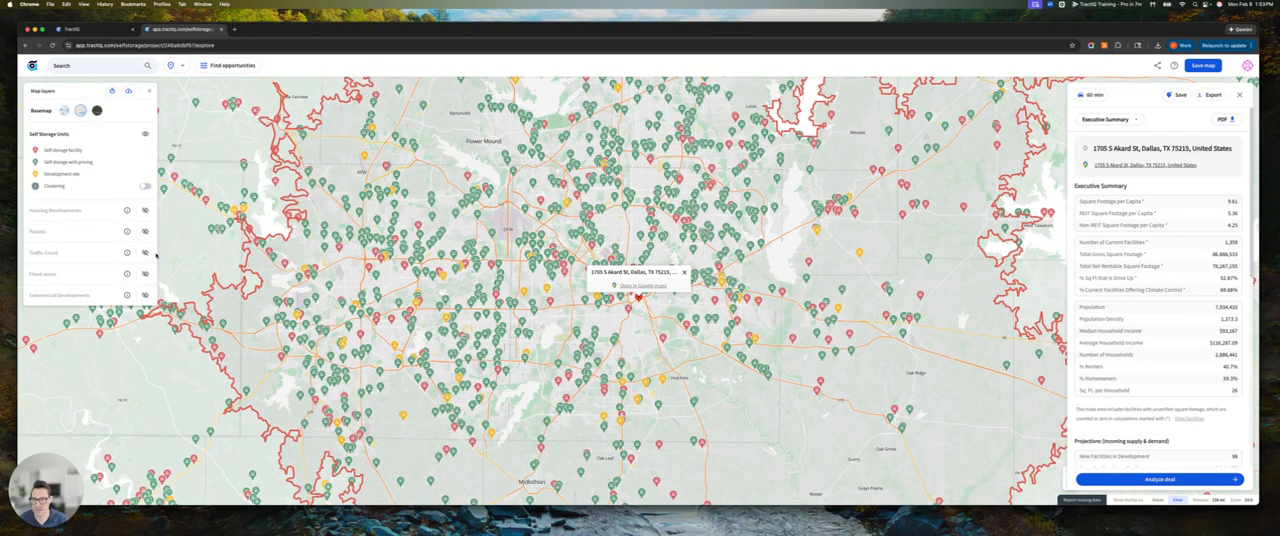
View the Traffic Count and Flood zones layers around Dallas one after the other, hiding each again
{"action": "left_click", "coordinate": [145, 252]}
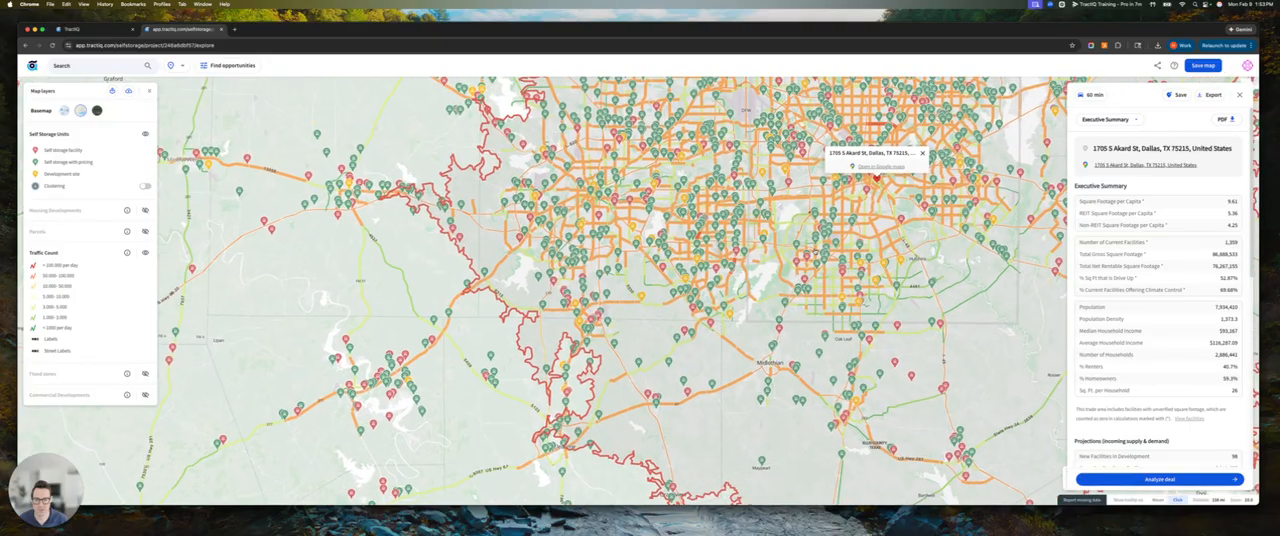
{"action": "left_click_drag", "start_coordinate": [815, 252], "coordinate": [595, 376]}
{"action": "scroll", "coordinate": [584, 367], "scroll_direction": "up", "scroll_amount": 3}
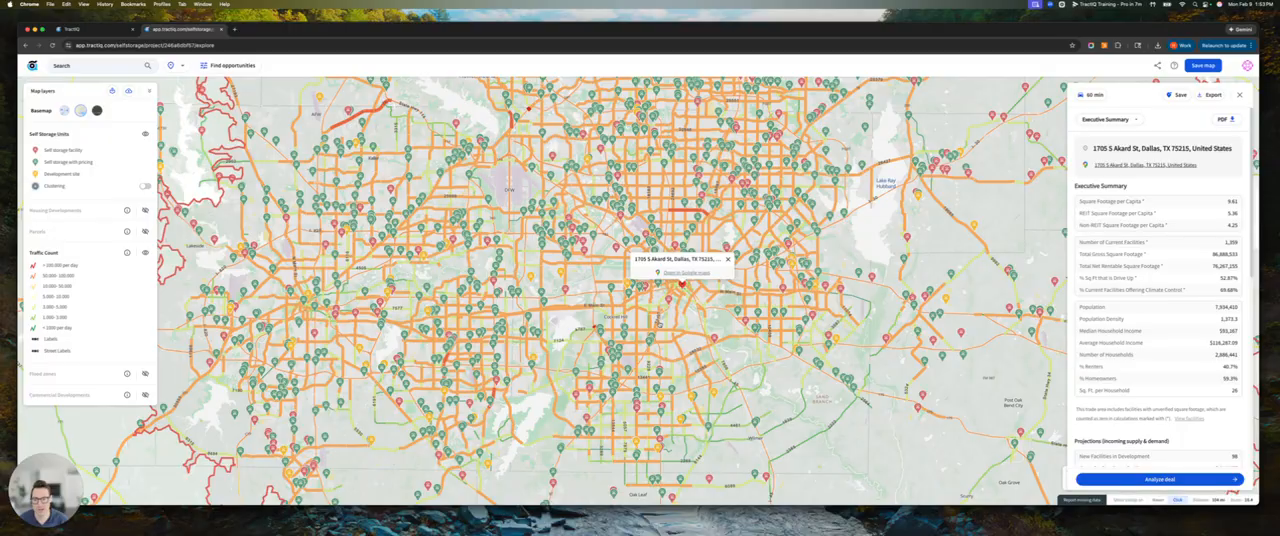
{"action": "left_click", "coordinate": [144, 253]}
{"action": "left_click", "coordinate": [144, 273]}
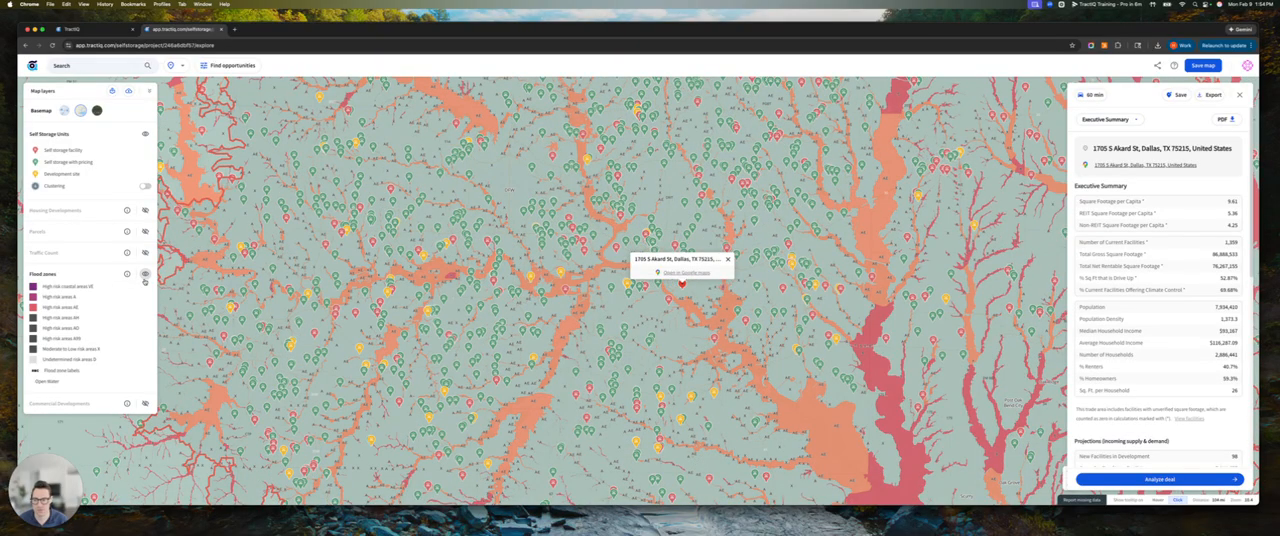
{"action": "left_click", "coordinate": [145, 275]}
Show the Parcels layer, inspect the storage facility parcels around Irving close up, and hide the layer again
{"action": "left_click", "coordinate": [145, 232]}
{"action": "left_click_drag", "start_coordinate": [637, 216], "coordinate": [595, 274]}
{"action": "scroll", "coordinate": [595, 274], "scroll_direction": "up", "scroll_amount": 6}
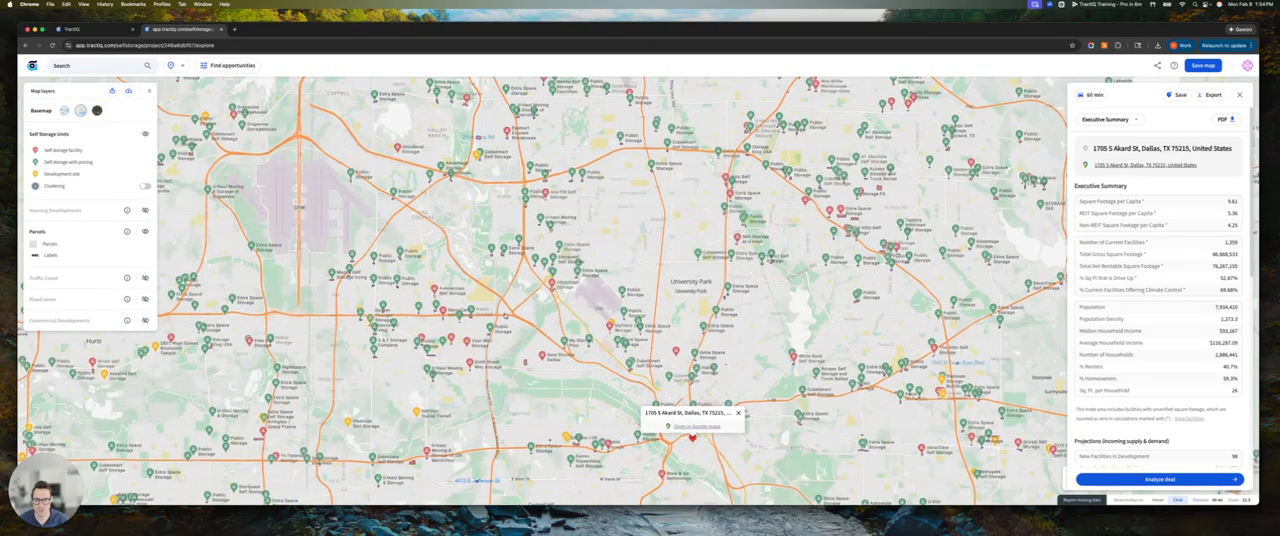
{"action": "scroll", "coordinate": [686, 263], "scroll_direction": "up", "scroll_amount": 2}
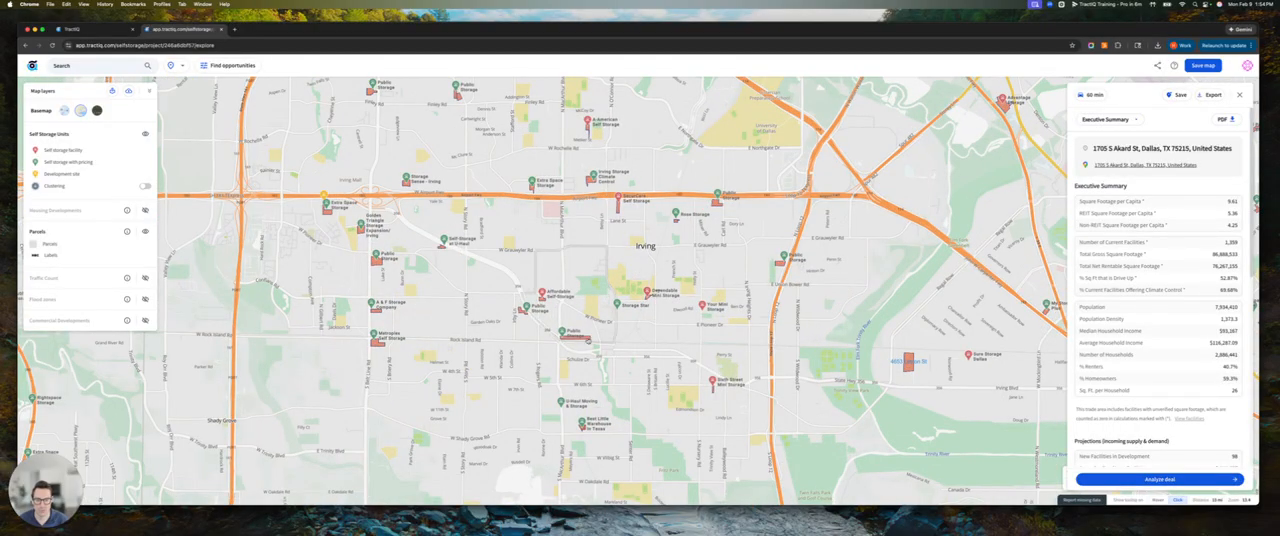
{"action": "left_click_drag", "start_coordinate": [557, 366], "coordinate": [576, 302]}
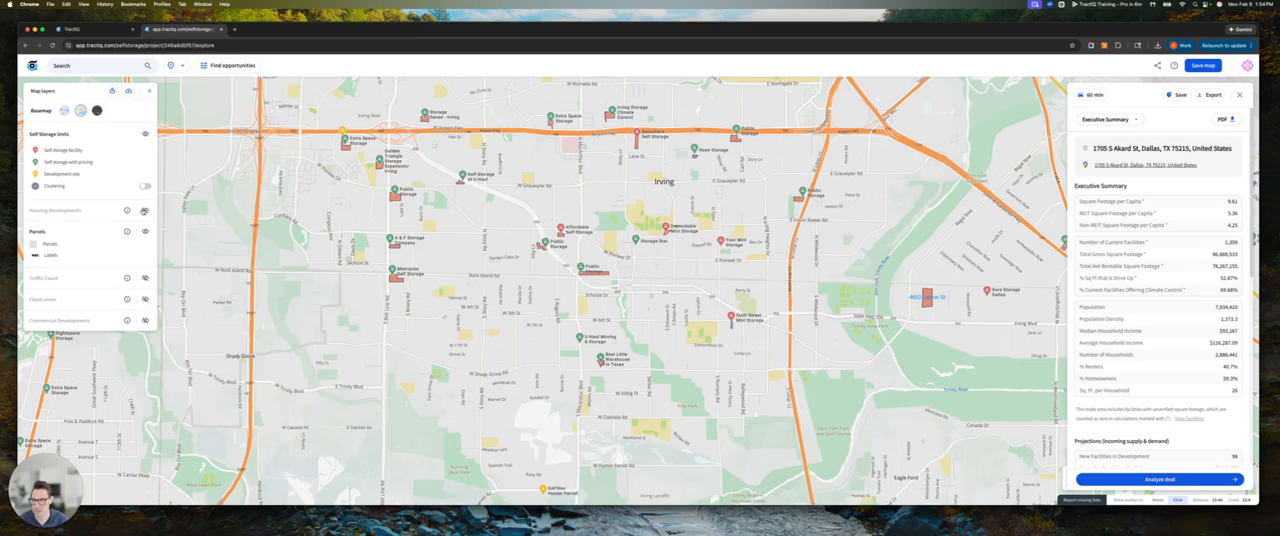
{"action": "left_click", "coordinate": [145, 231]}
Return to the wider Dallas area and view it on the satellite basemap
{"action": "scroll", "coordinate": [686, 401], "scroll_direction": "down", "scroll_amount": 2}
{"action": "scroll", "coordinate": [686, 401], "scroll_direction": "down", "scroll_amount": 3}
{"action": "left_click_drag", "start_coordinate": [686, 401], "coordinate": [602, 323]}
{"action": "scroll", "coordinate": [598, 352], "scroll_direction": "down", "scroll_amount": 3}
{"action": "scroll", "coordinate": [599, 352], "scroll_direction": "up", "scroll_amount": 1}
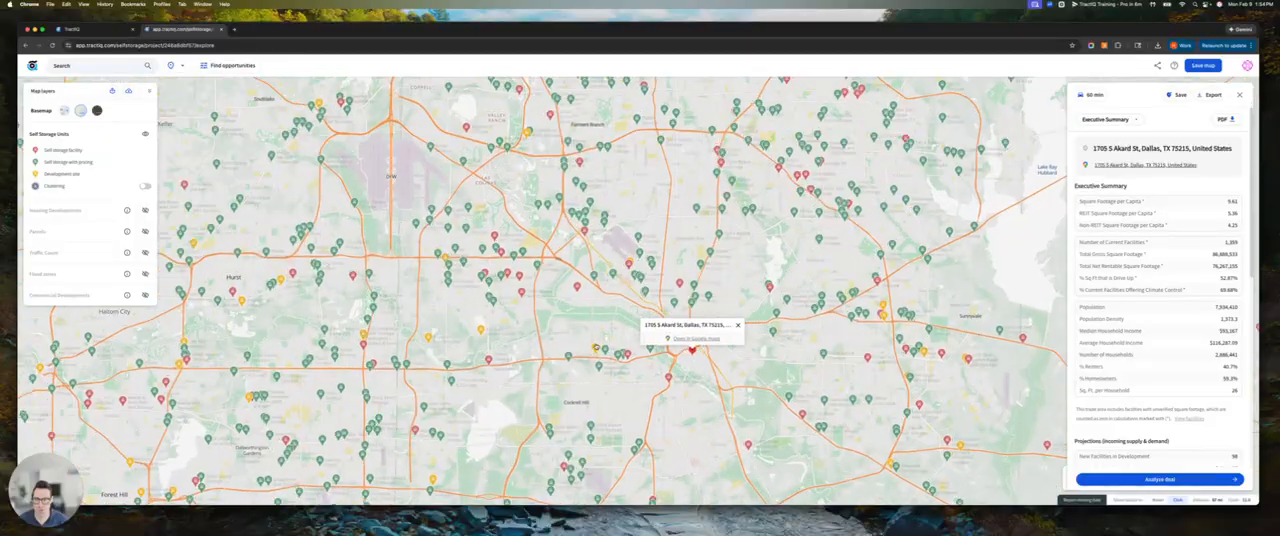
{"action": "left_click", "coordinate": [96, 110]}
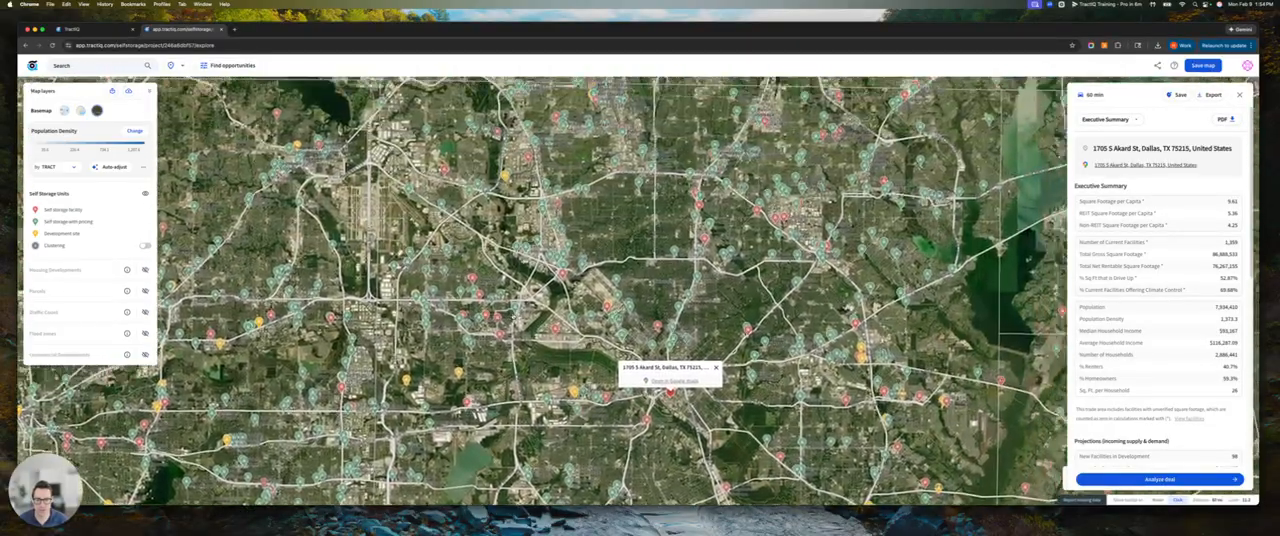
{"action": "left_click_drag", "start_coordinate": [560, 320], "coordinate": [576, 276]}
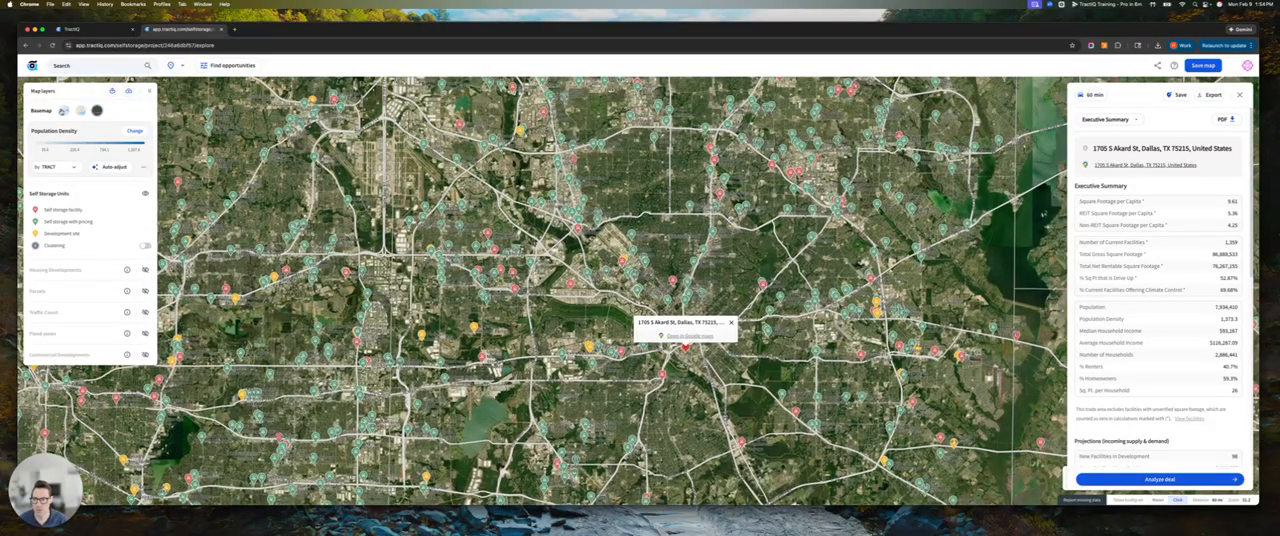
Switch the basemap to the Population Density heat map and set its geography level to 5-Digit ZIP Code Tabulation Area (ZCTA)
{"action": "left_click", "coordinate": [64, 110]}
{"action": "left_click_drag", "start_coordinate": [450, 320], "coordinate": [482, 288]}
{"action": "scroll", "coordinate": [500, 292], "scroll_direction": "down", "scroll_amount": 3}
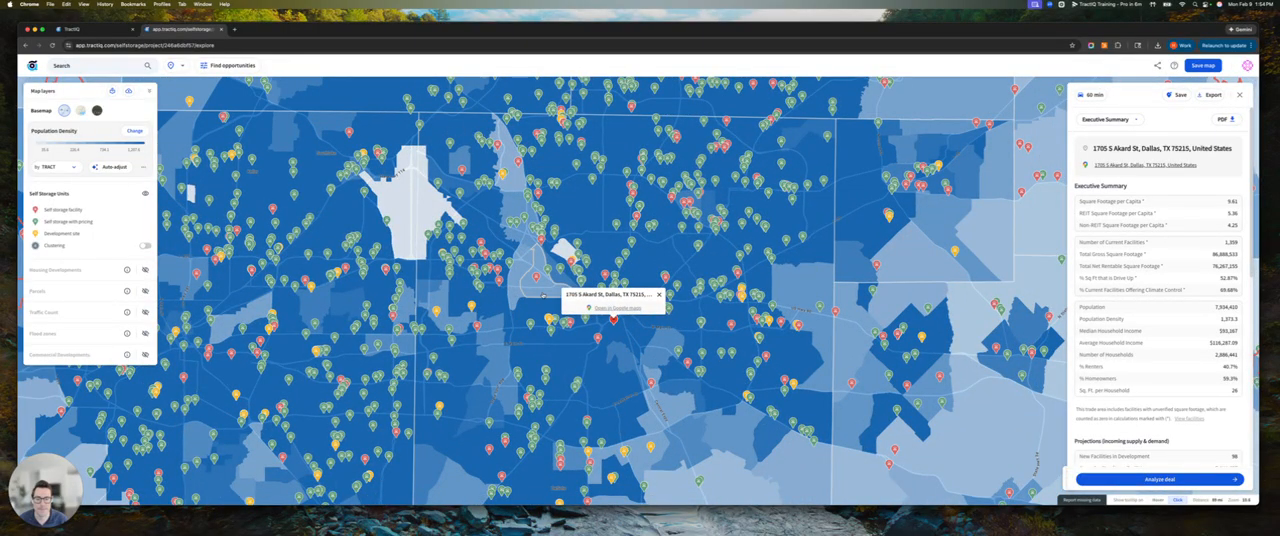
{"action": "left_click_drag", "start_coordinate": [540, 292], "coordinate": [554, 275]}
{"action": "left_click_drag", "start_coordinate": [466, 351], "coordinate": [514, 308]}
{"action": "scroll", "coordinate": [514, 308], "scroll_direction": "down", "scroll_amount": 4}
{"action": "left_click_drag", "start_coordinate": [481, 352], "coordinate": [505, 403]}
{"action": "scroll", "coordinate": [504, 402], "scroll_direction": "up", "scroll_amount": 2}
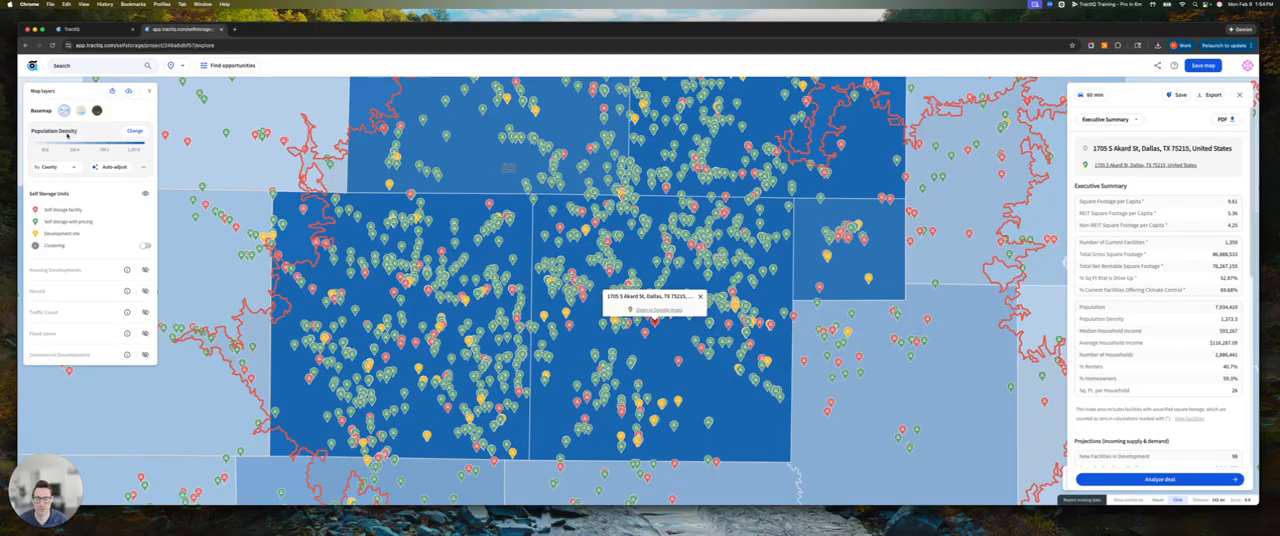
{"action": "left_click", "coordinate": [67, 171]}
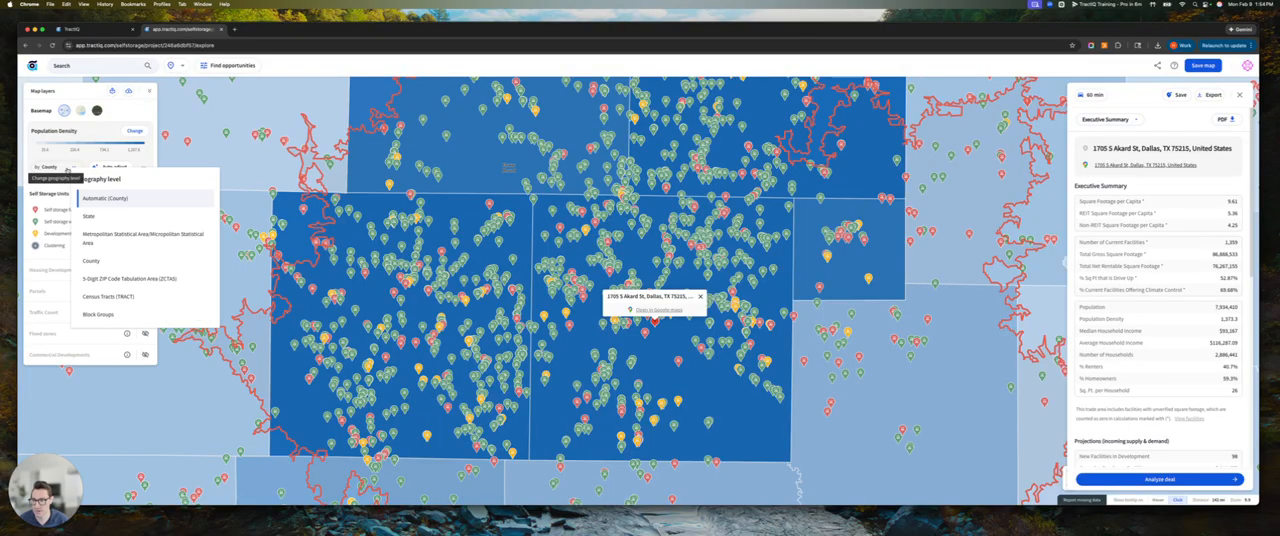
{"action": "left_click", "coordinate": [140, 279]}
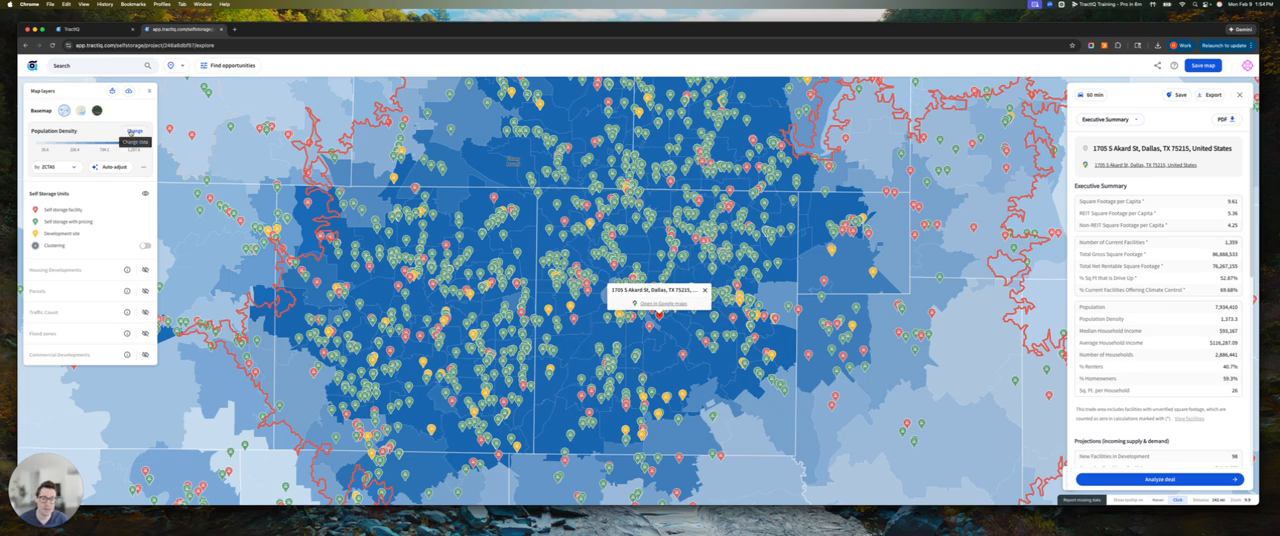
Look over the heat map variables available under Population, Households and Facilities
{"action": "left_click", "coordinate": [131, 133]}
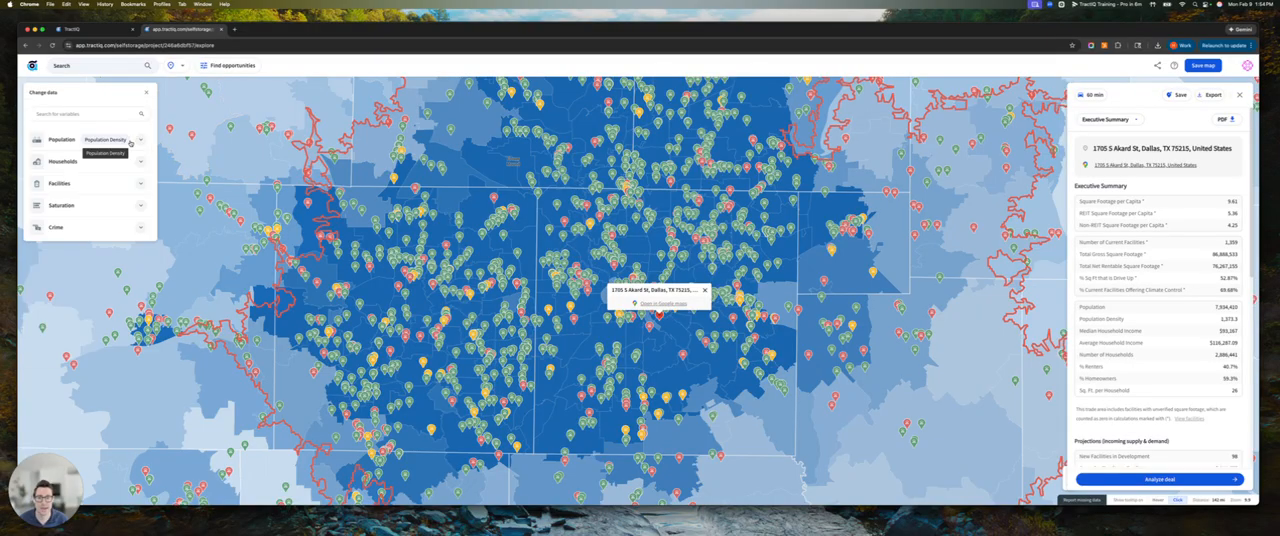
{"action": "left_click", "coordinate": [140, 141]}
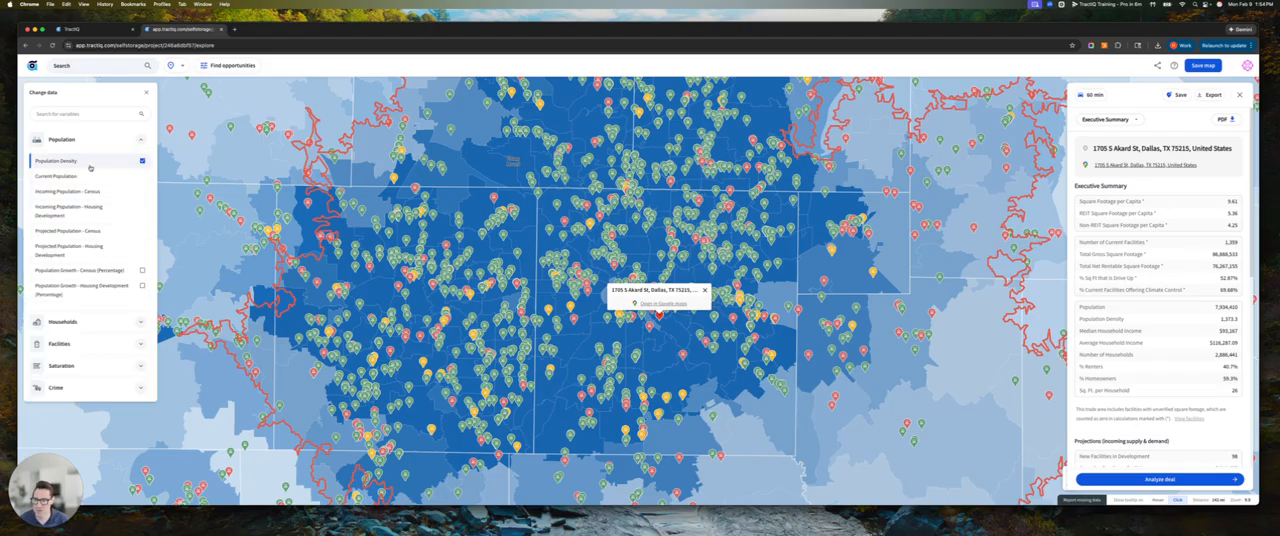
{"action": "left_click", "coordinate": [140, 141]}
{"action": "left_click", "coordinate": [139, 161]}
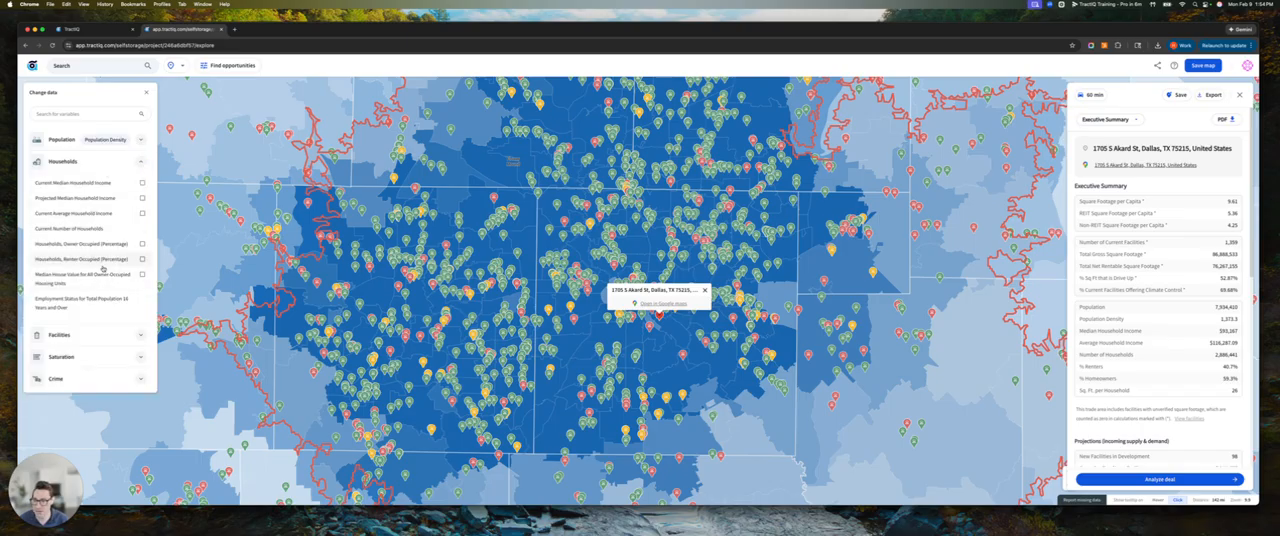
{"action": "left_click", "coordinate": [141, 163]}
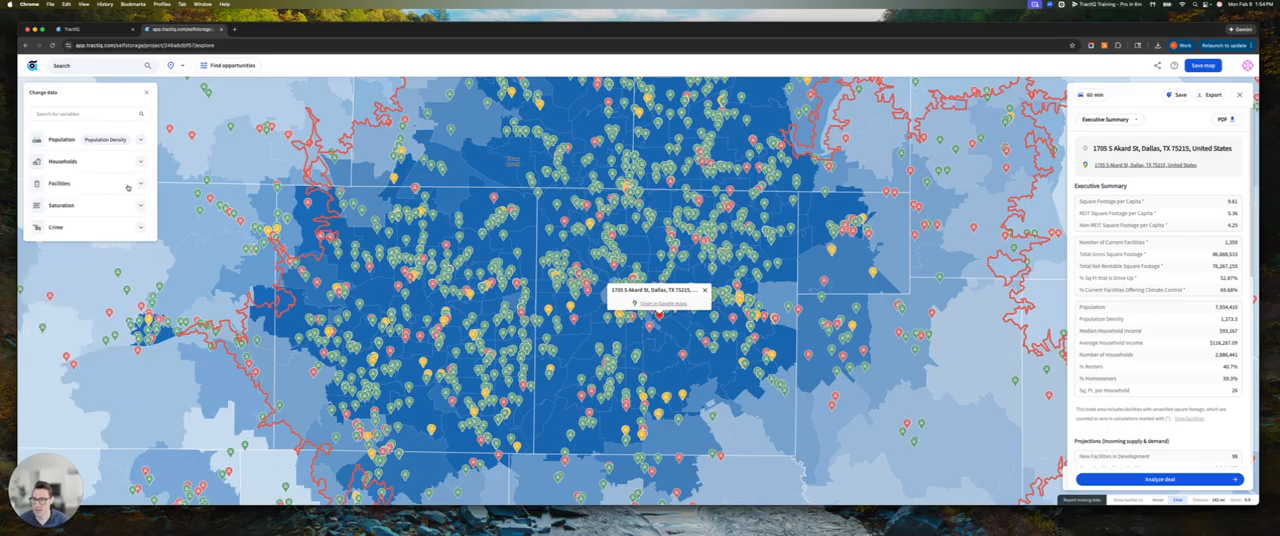
{"action": "left_click", "coordinate": [127, 187]}
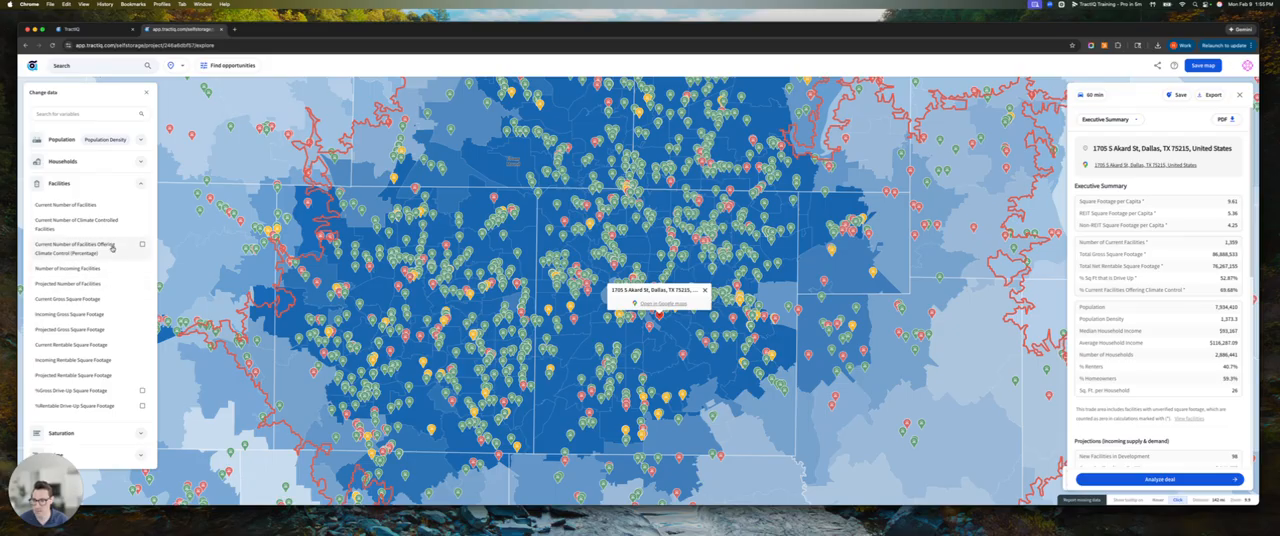
{"action": "left_click", "coordinate": [141, 185]}
Set the heat map data to Current Square Footage per Capita from the Saturation variables and expand the Population variables
{"action": "left_click", "coordinate": [133, 208]}
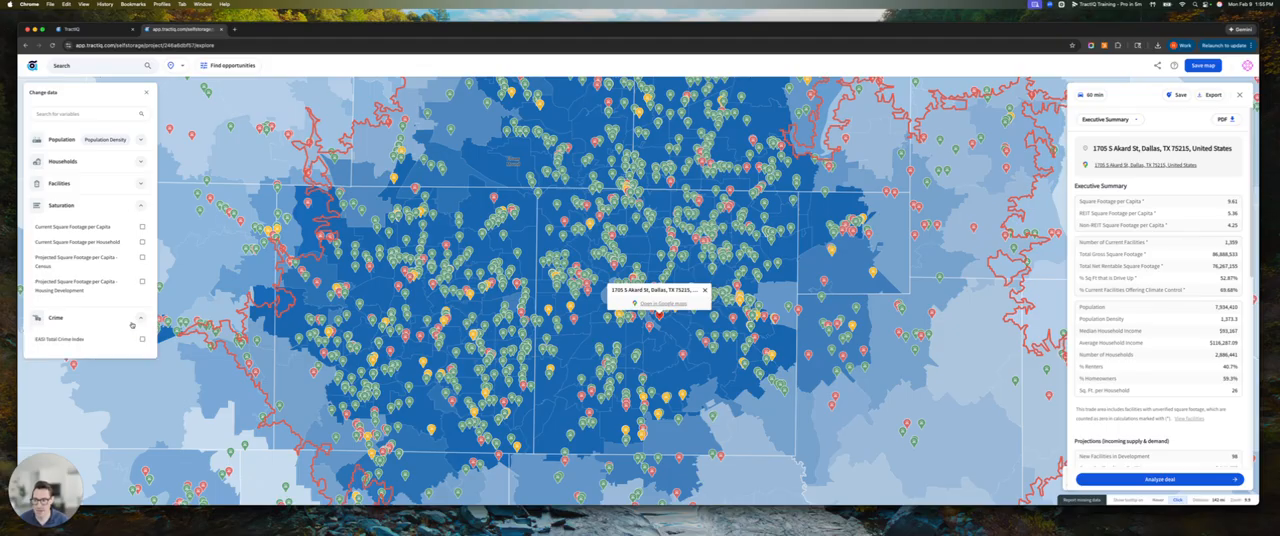
{"action": "left_click", "coordinate": [142, 227]}
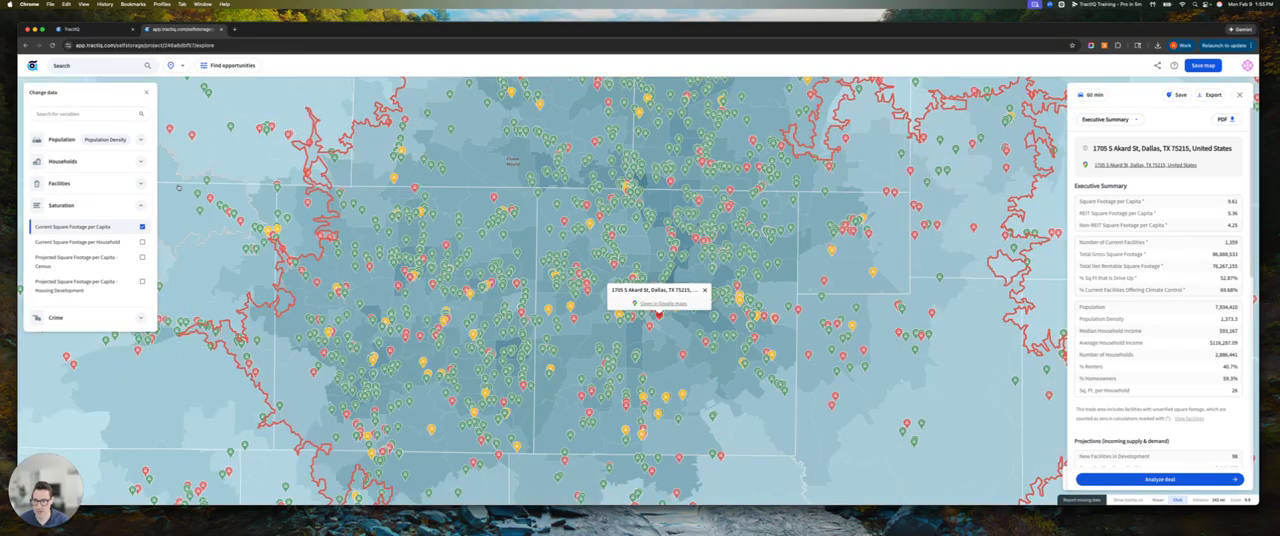
{"action": "left_click", "coordinate": [142, 138]}
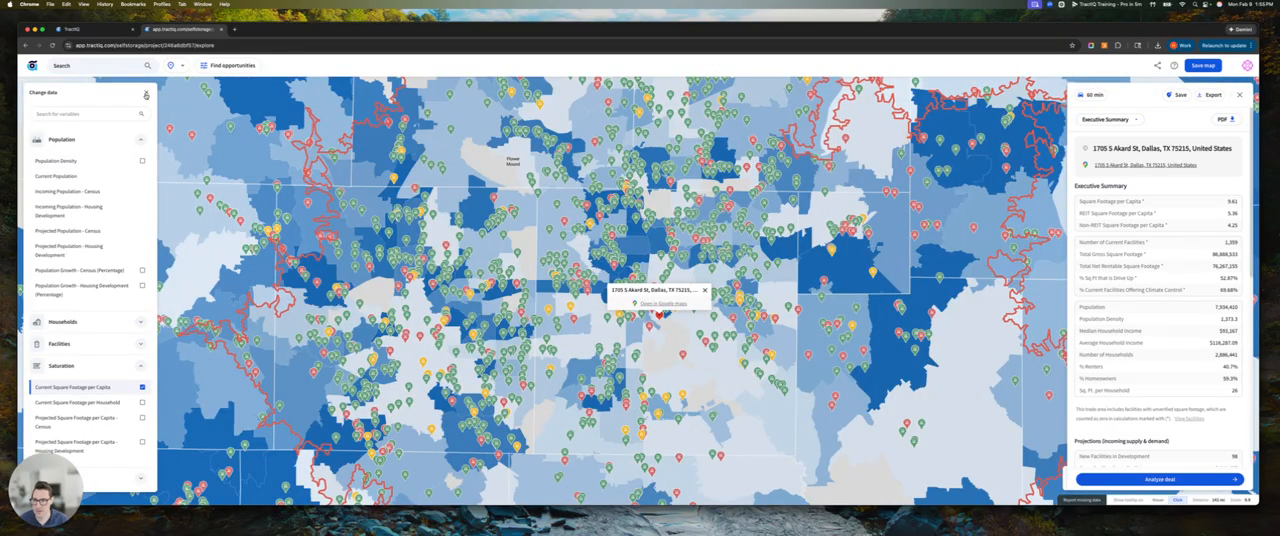
Switch the heat map data to Population Density from the Population variables, shown by block groups
{"action": "left_click", "coordinate": [146, 92]}
{"action": "mouse_move", "coordinate": [560, 310]}
{"action": "left_mouse_down"}
{"action": "mouse_move", "coordinate": [783, 214]}
{"action": "mouse_move", "coordinate": [590, 360]}
{"action": "mouse_move", "coordinate": [578, 271]}
{"action": "mouse_move", "coordinate": [574, 308]}
{"action": "left_mouse_up"}
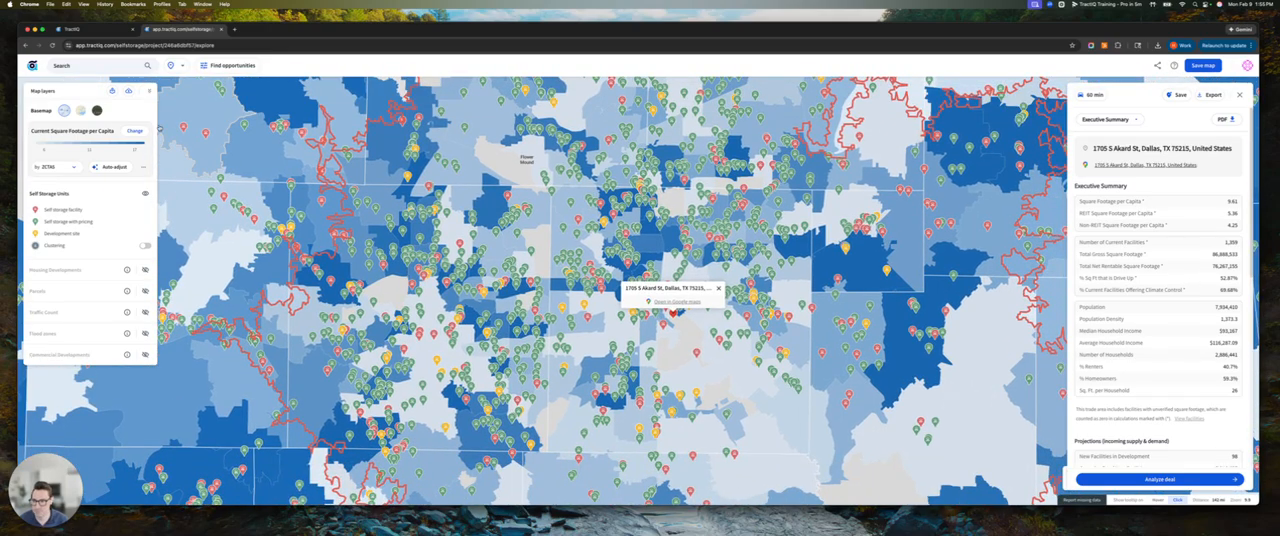
{"action": "left_click", "coordinate": [133, 131]}
{"action": "left_click", "coordinate": [139, 205]}
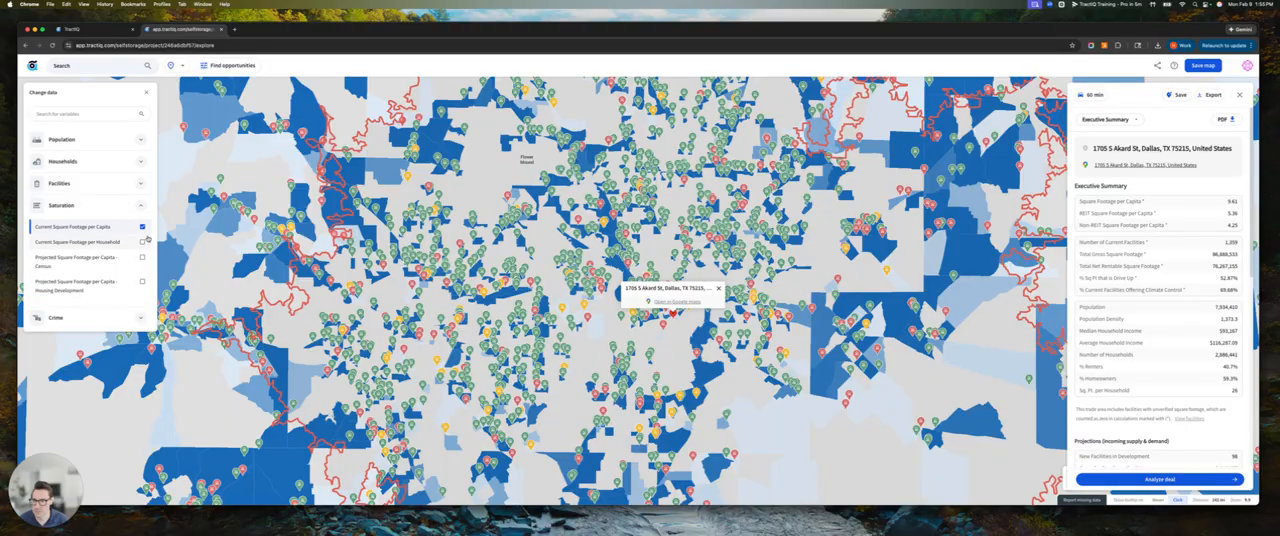
{"action": "left_click", "coordinate": [139, 139]}
{"action": "left_click", "coordinate": [142, 161]}
{"action": "left_click", "coordinate": [142, 387]}
{"action": "left_click", "coordinate": [146, 92]}
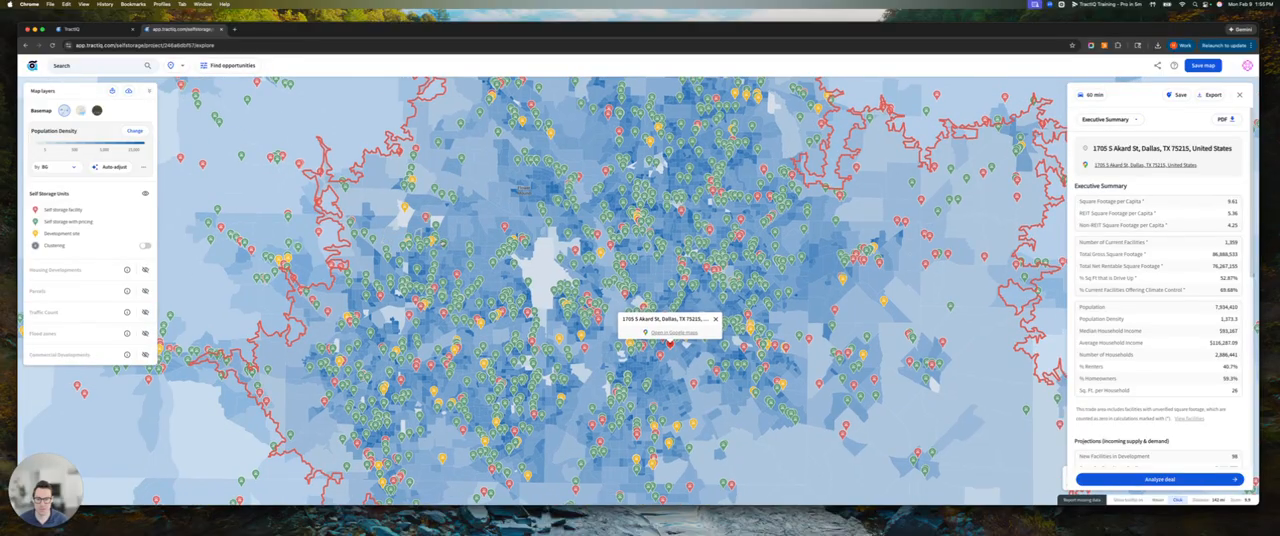
{"action": "left_click_drag", "start_coordinate": [497, 238], "coordinate": [440, 235]}
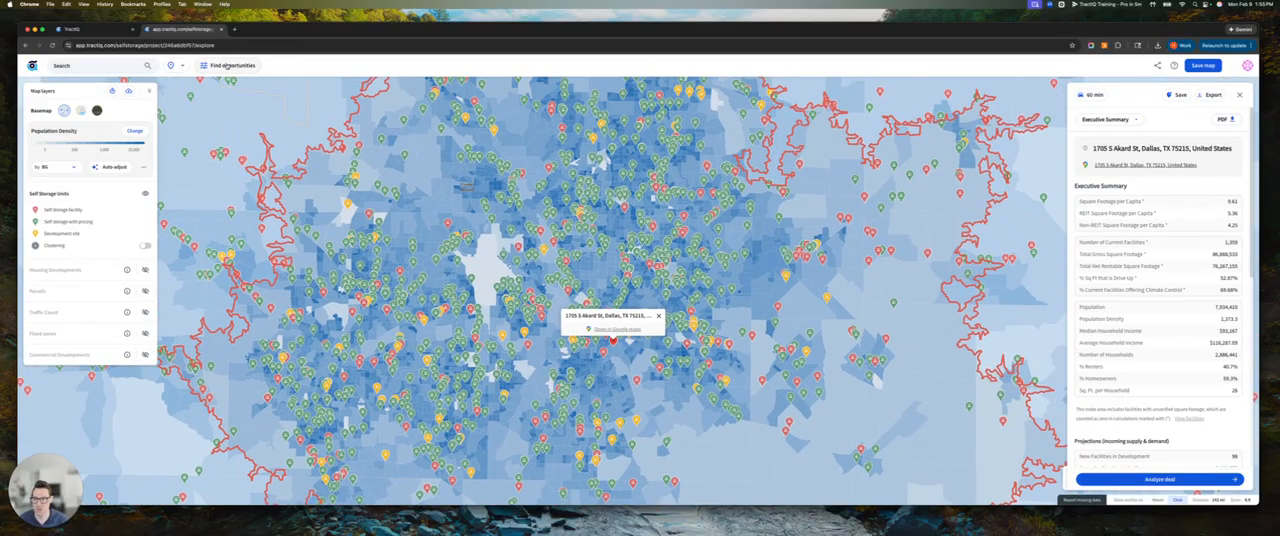
Start a facility search with a criterion for Total Rentable Sq.Ft. greater than 30000
{"action": "left_click", "coordinate": [231, 66]}
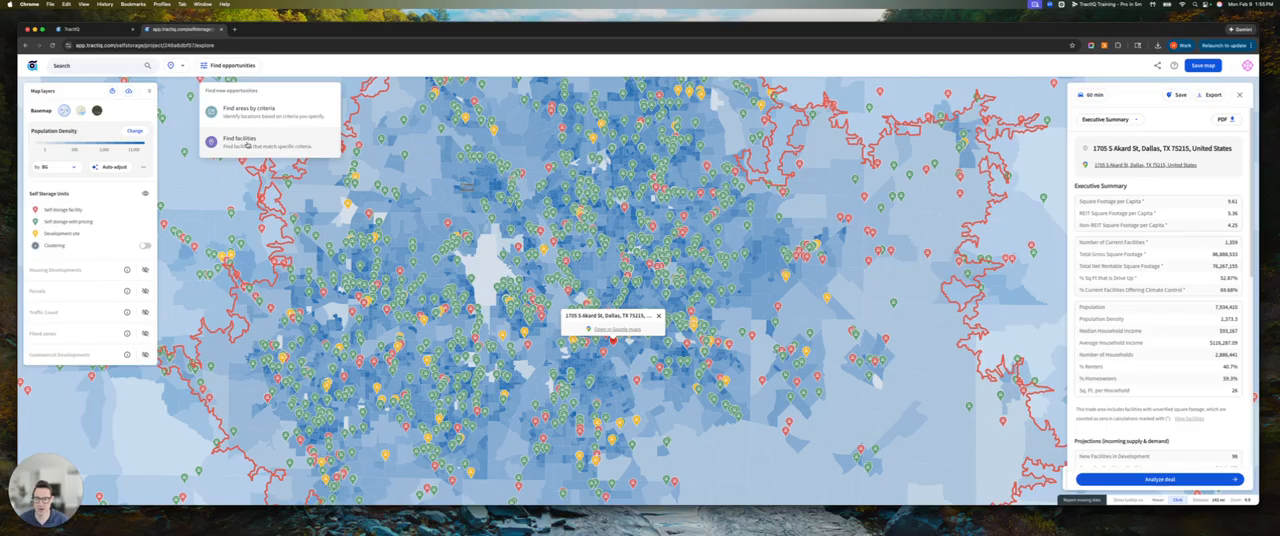
{"action": "left_click", "coordinate": [247, 145]}
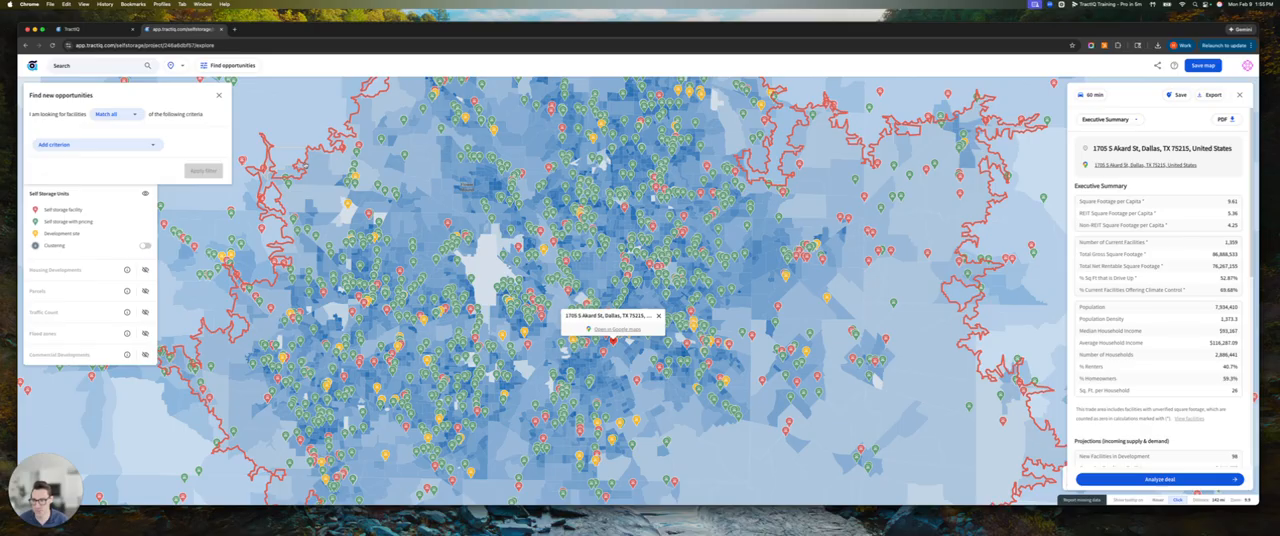
{"action": "left_click", "coordinate": [100, 149]}
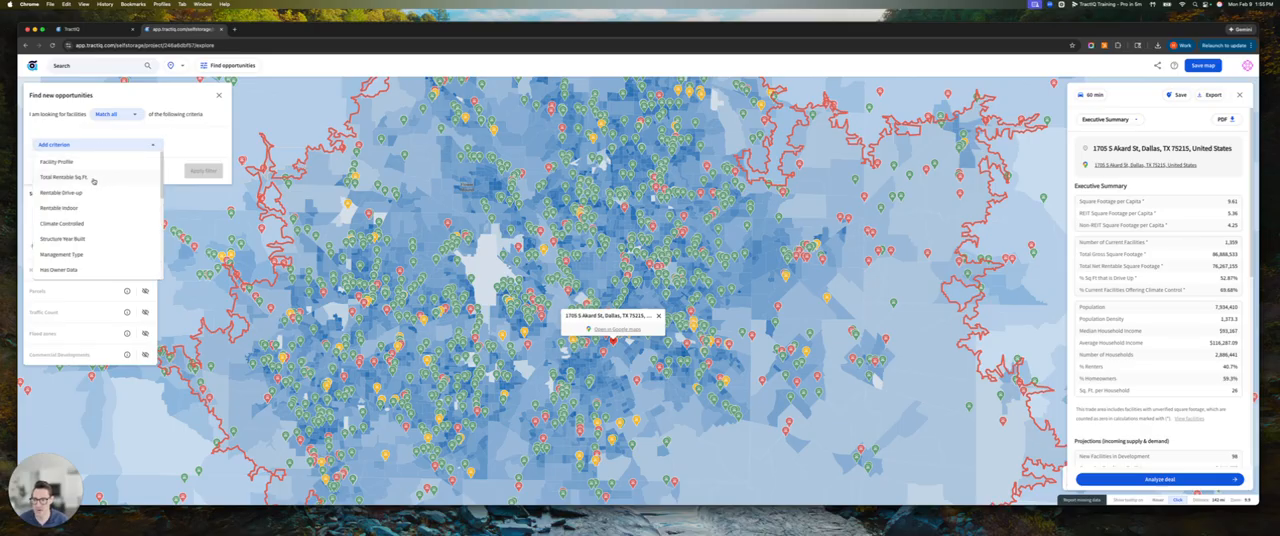
{"action": "left_click", "coordinate": [96, 179]}
{"action": "left_click", "coordinate": [173, 140]}
{"action": "type", "text": "30000"}
Add a second Total Rentable Sq.Ft. criterion limiting facilities to less than 50000
{"action": "left_click", "coordinate": [144, 177]}
{"action": "left_click", "coordinate": [111, 204]}
{"action": "left_click", "coordinate": [120, 174]}
{"action": "left_click", "coordinate": [148, 192]}
{"action": "left_click", "coordinate": [182, 173]}
{"action": "type", "text": "5000"}
Add a Structure Year Built criterion greater than or equal to 2023 and apply the facility filter
{"action": "left_click", "coordinate": [147, 205]}
{"action": "scroll", "coordinate": [80, 292], "scroll_direction": "down", "scroll_amount": 2}
{"action": "scroll", "coordinate": [86, 313], "scroll_direction": "down", "scroll_amount": 2}
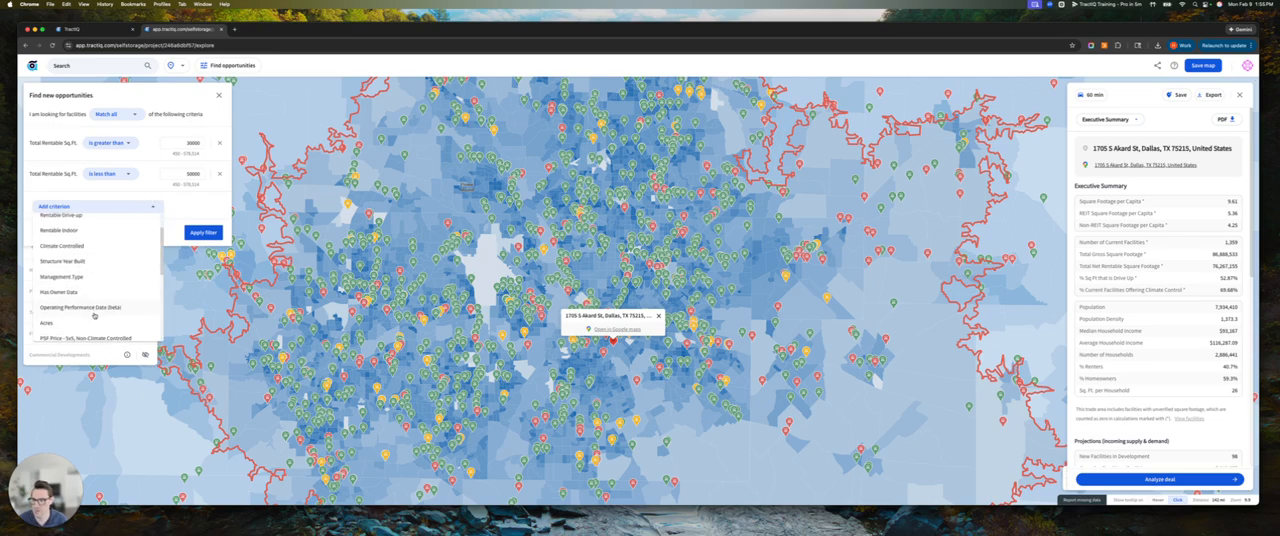
{"action": "left_click", "coordinate": [70, 241]}
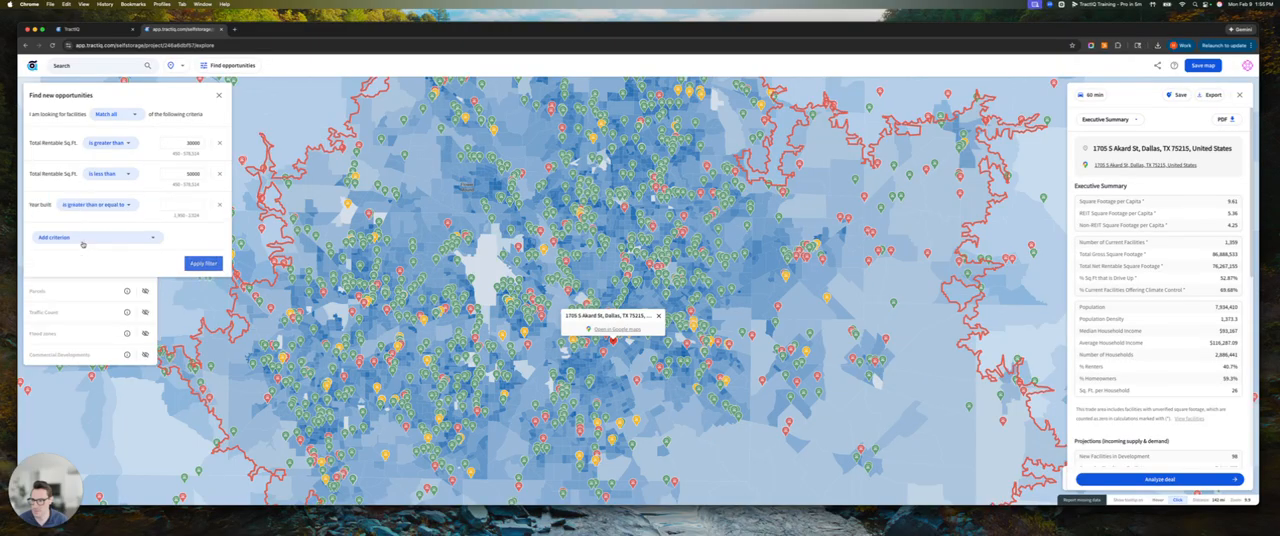
{"action": "left_click", "coordinate": [179, 205]}
{"action": "type", "text": "2003"}
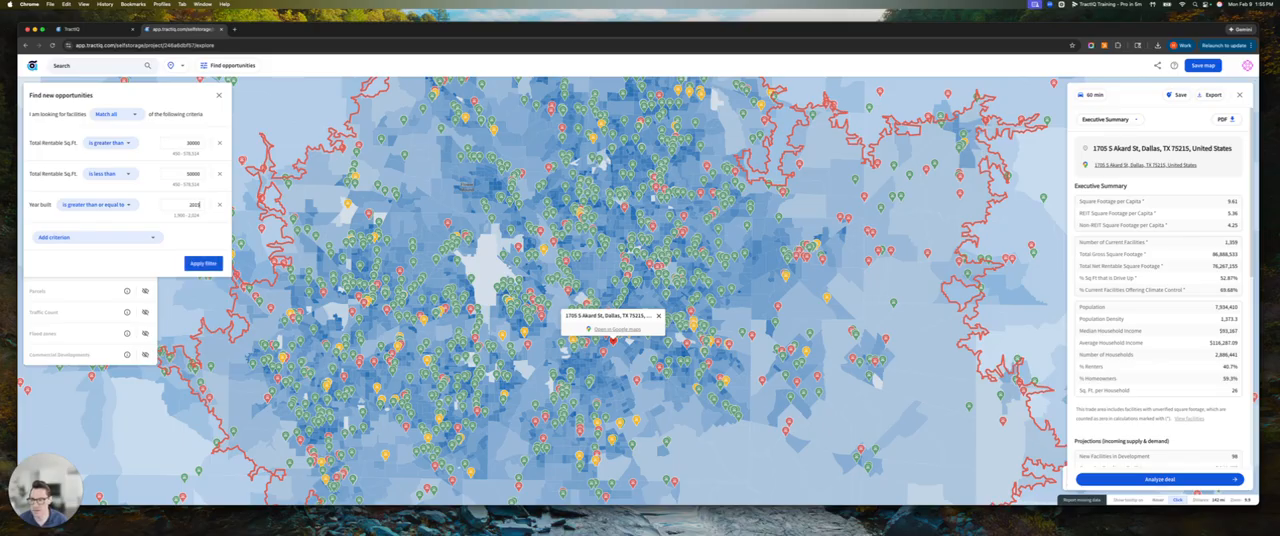
{"action": "left_click", "coordinate": [199, 263]}
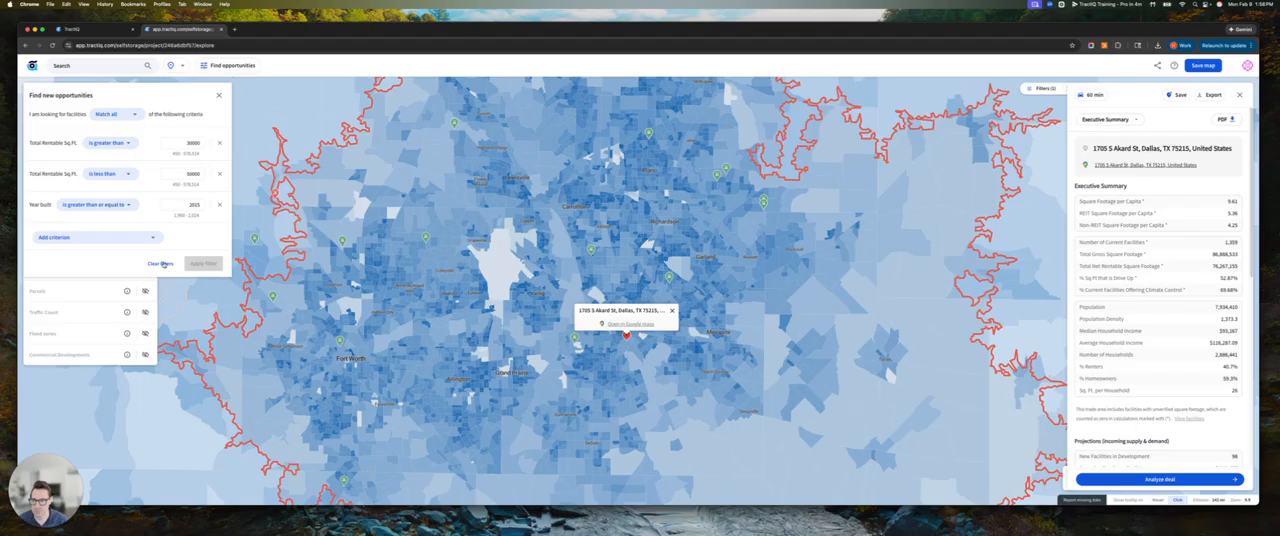
Clear the facility filters and switch to finding areas by criteria
{"action": "left_click", "coordinate": [163, 263]}
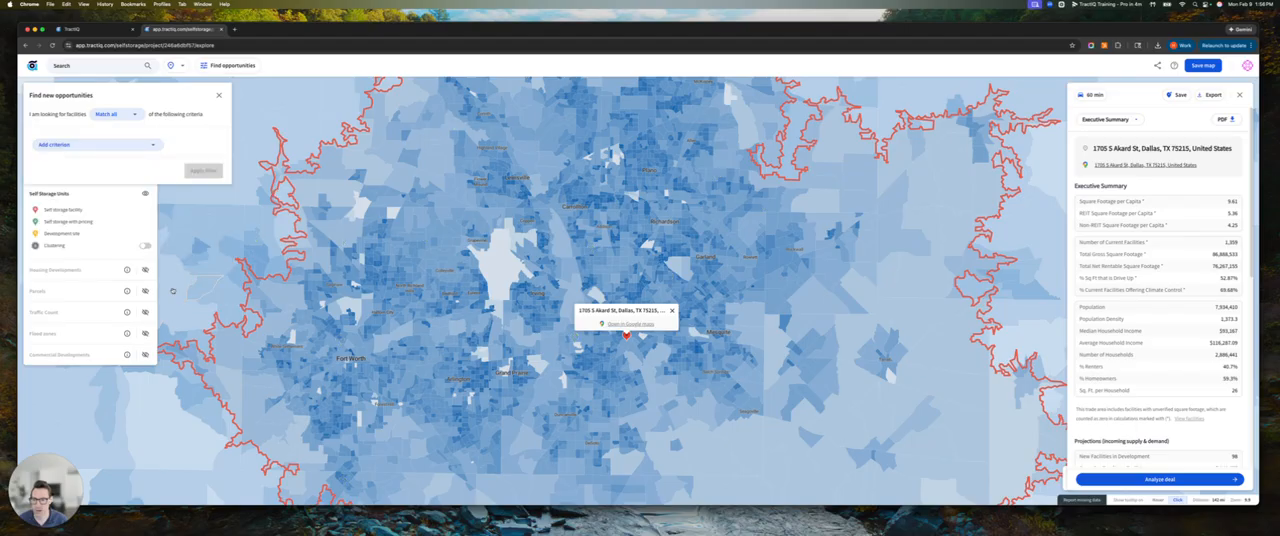
{"action": "left_click", "coordinate": [218, 95]}
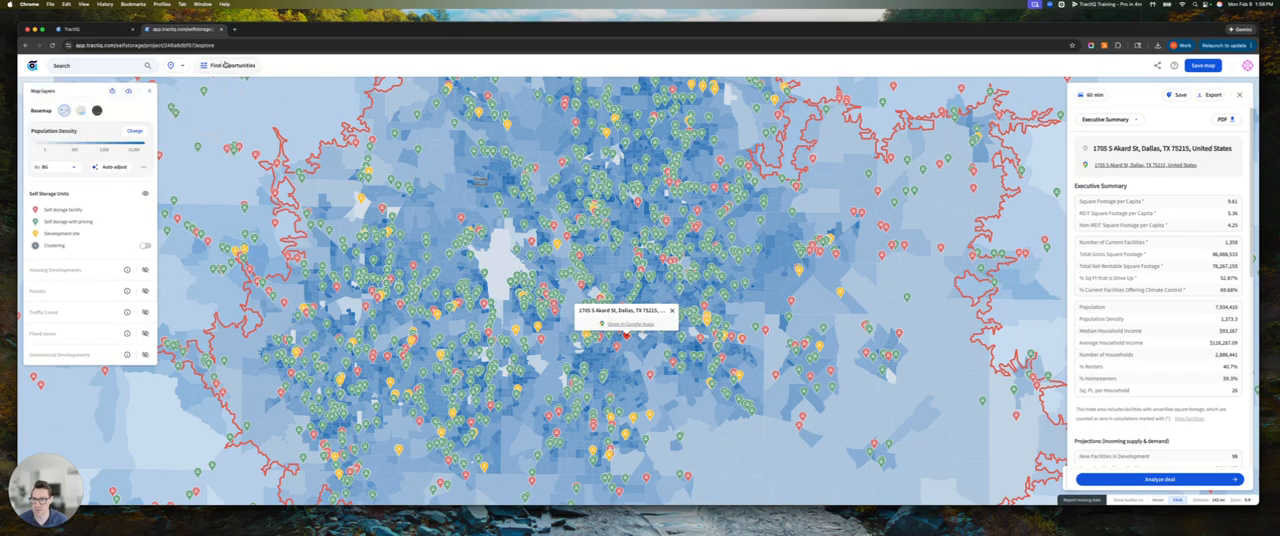
{"action": "left_click", "coordinate": [224, 66]}
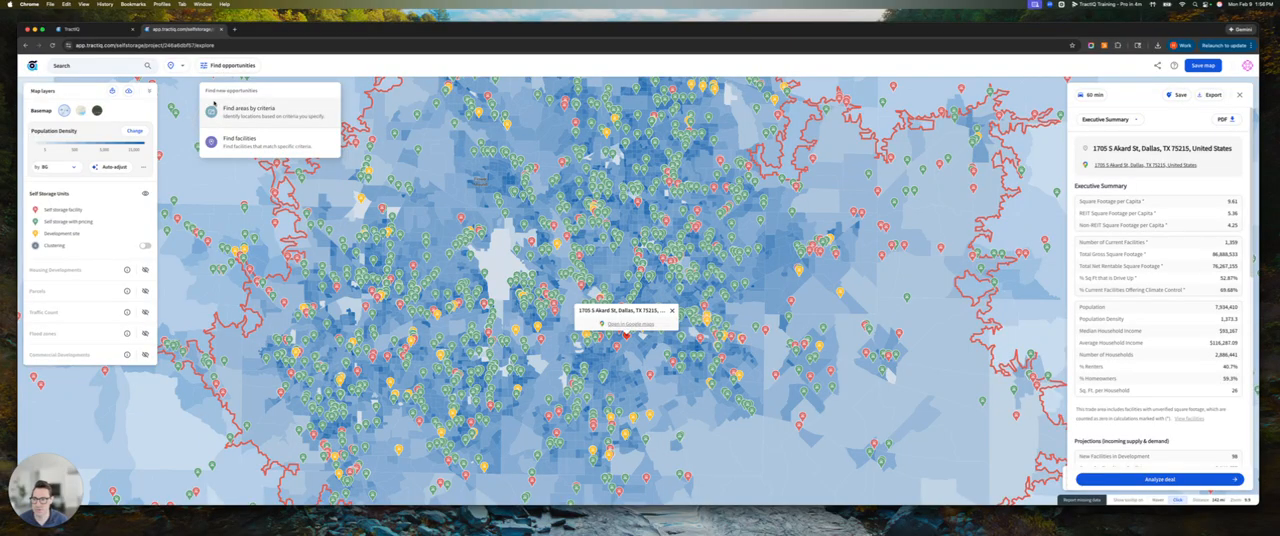
{"action": "left_click", "coordinate": [262, 118]}
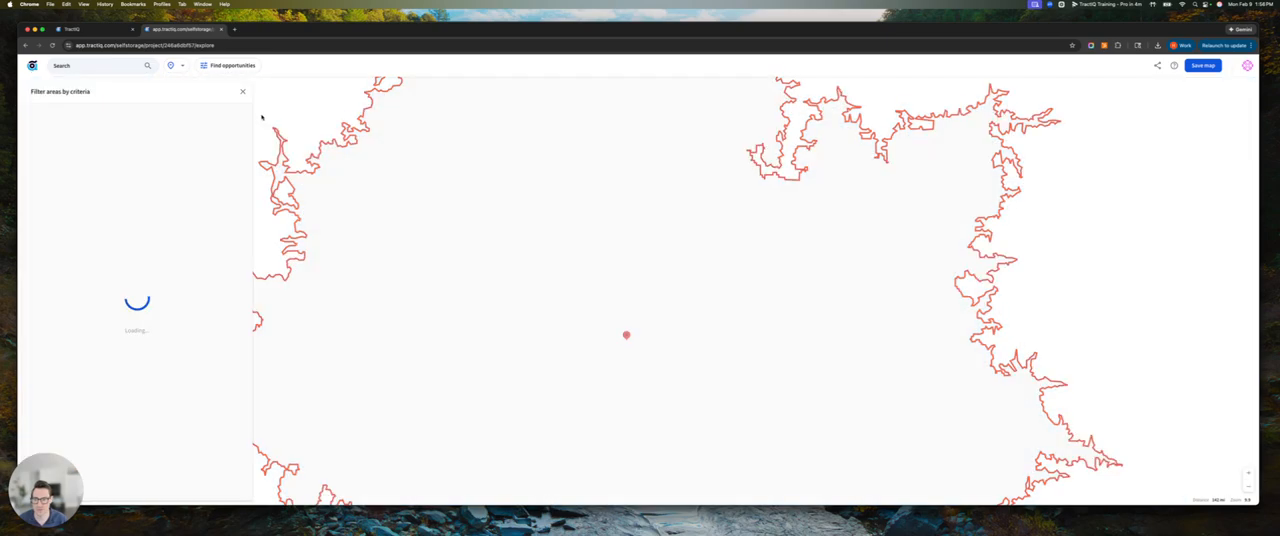
Filter areas to those with Population Growth - Census (Percentage) greater than 5
{"action": "left_click", "coordinate": [67, 143]}
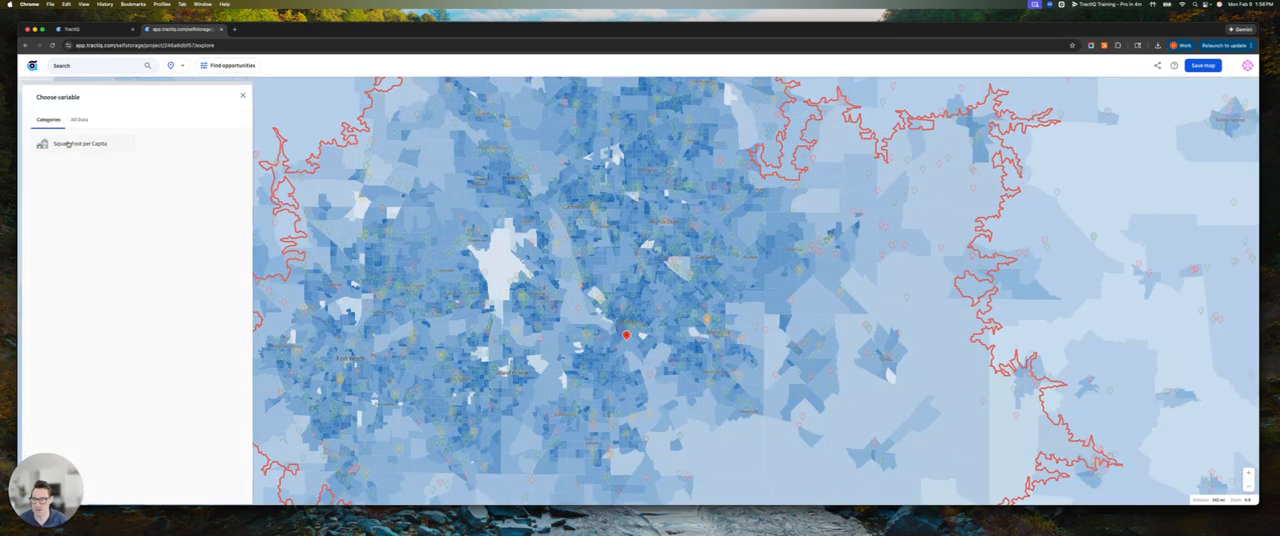
{"action": "left_click", "coordinate": [72, 145]}
{"action": "scroll", "coordinate": [100, 246], "scroll_direction": "down", "scroll_amount": 1}
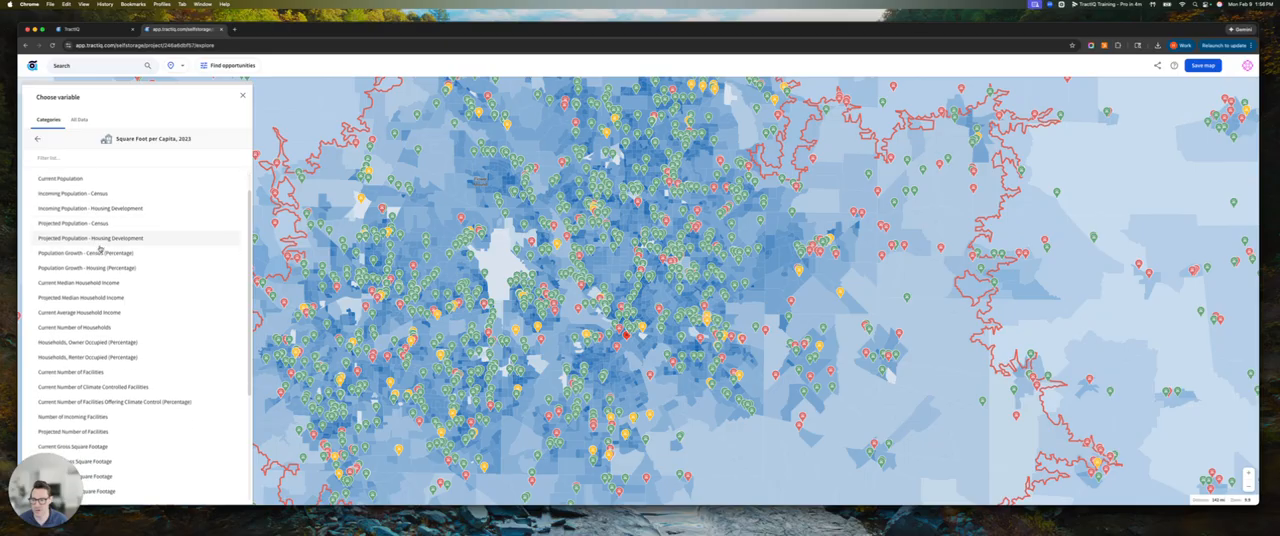
{"action": "left_click", "coordinate": [96, 252]}
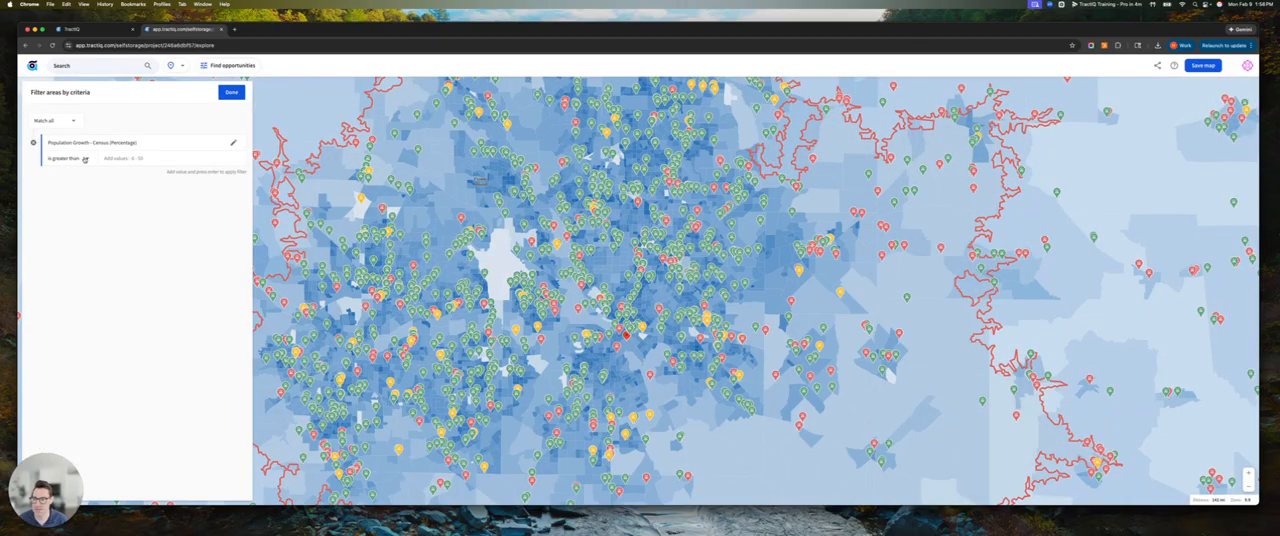
{"action": "type", "text": "5"}
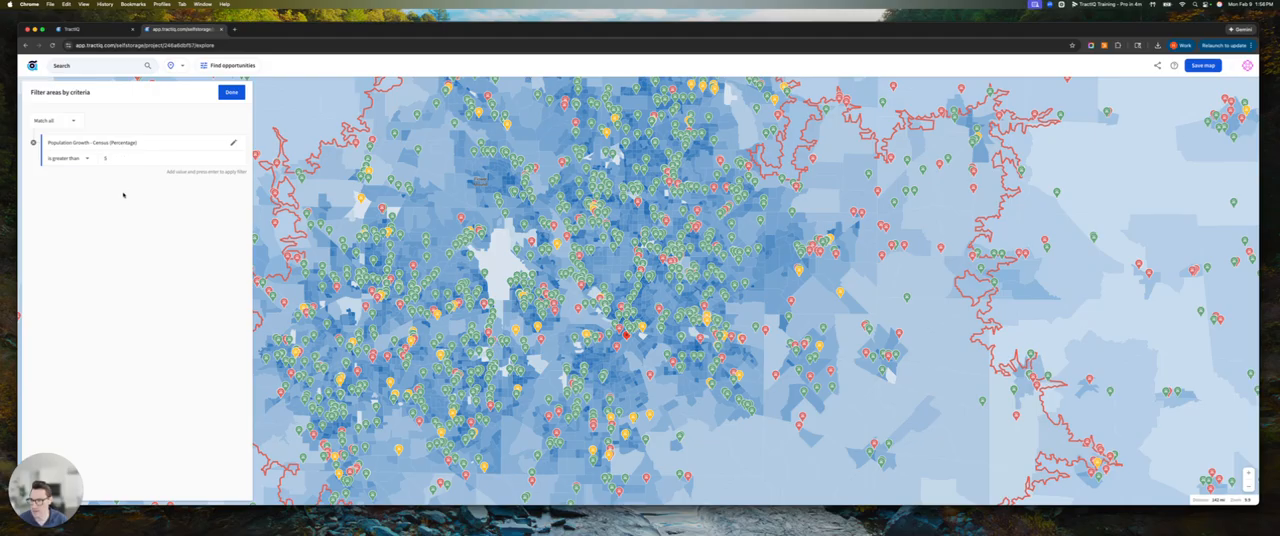
{"action": "key", "text": "Return"}
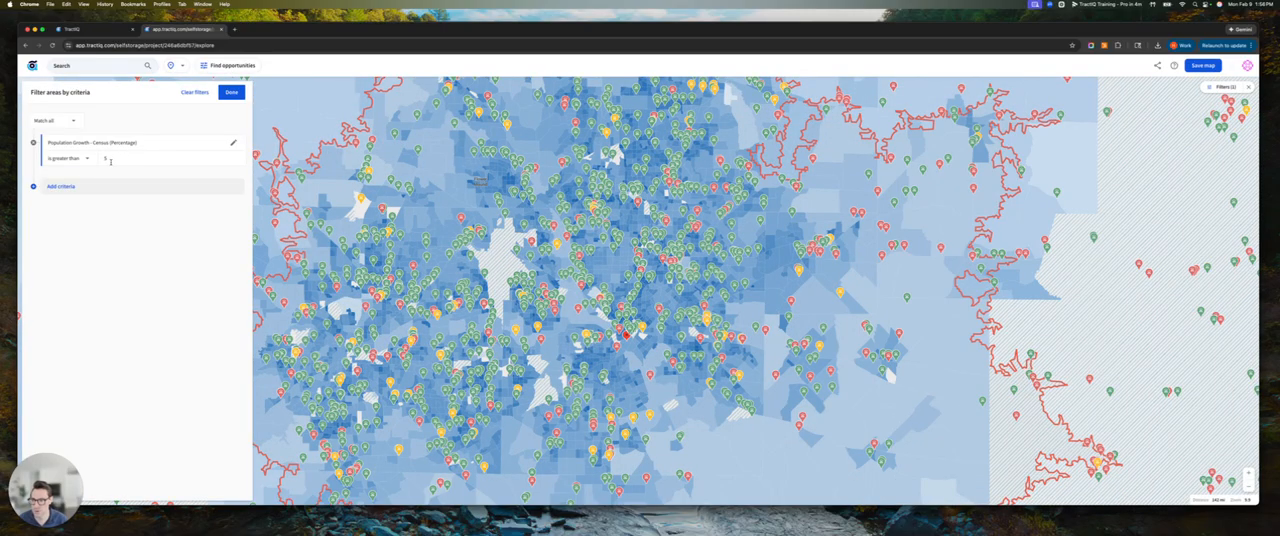
Add an area criterion for Number of Incoming Facilities less than 2
{"action": "left_click", "coordinate": [74, 187]}
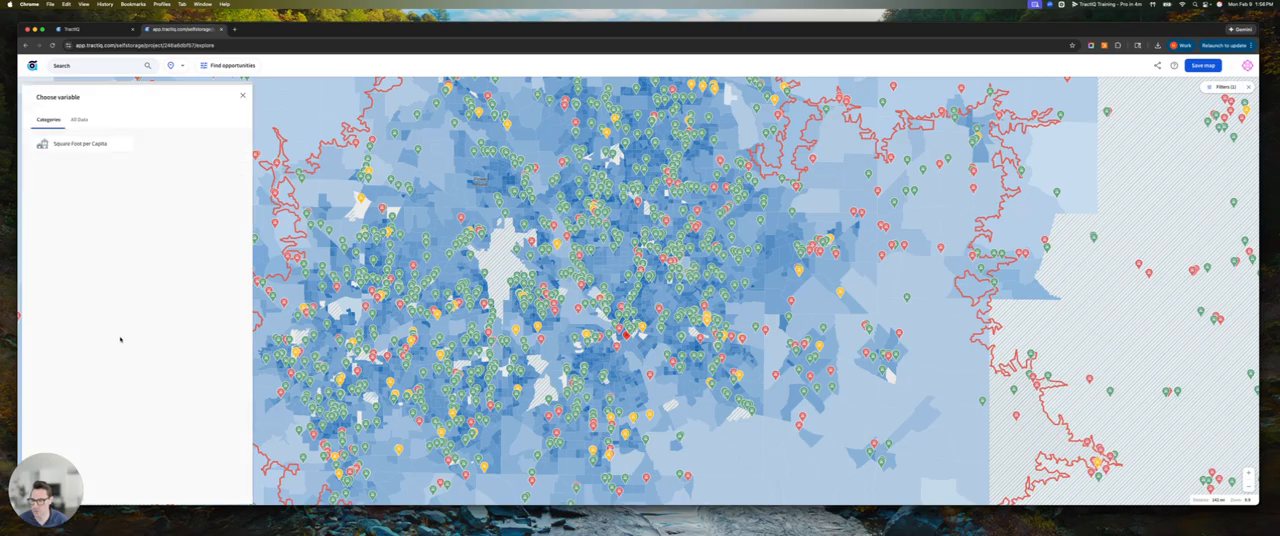
{"action": "left_click", "coordinate": [80, 143]}
{"action": "scroll", "coordinate": [104, 330], "scroll_direction": "down", "scroll_amount": 5}
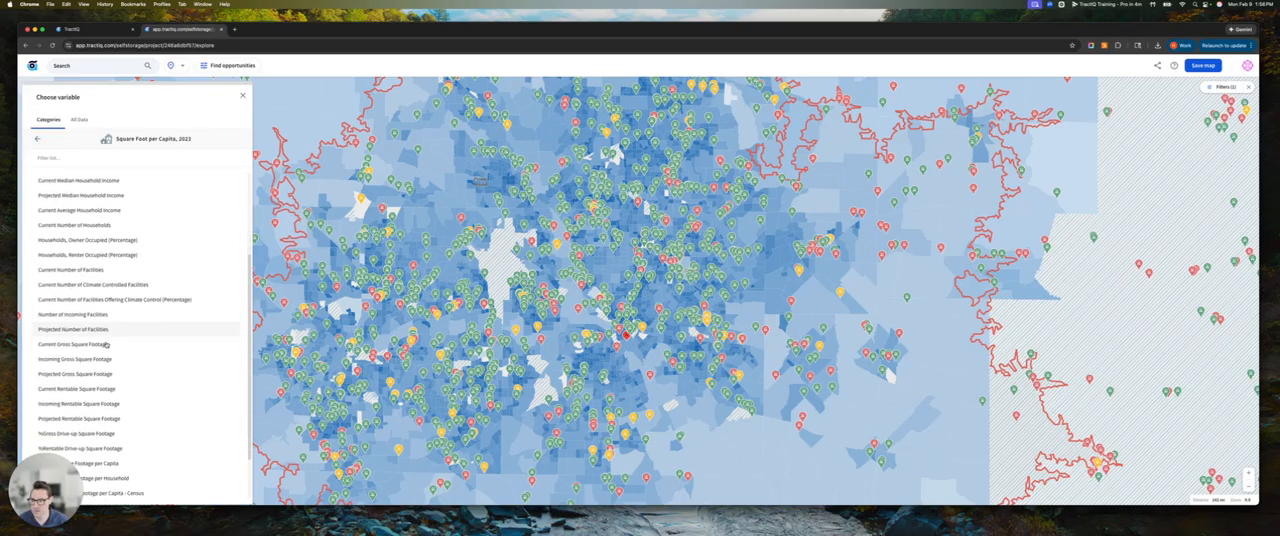
{"action": "scroll", "coordinate": [102, 342], "scroll_direction": "down", "scroll_amount": 2}
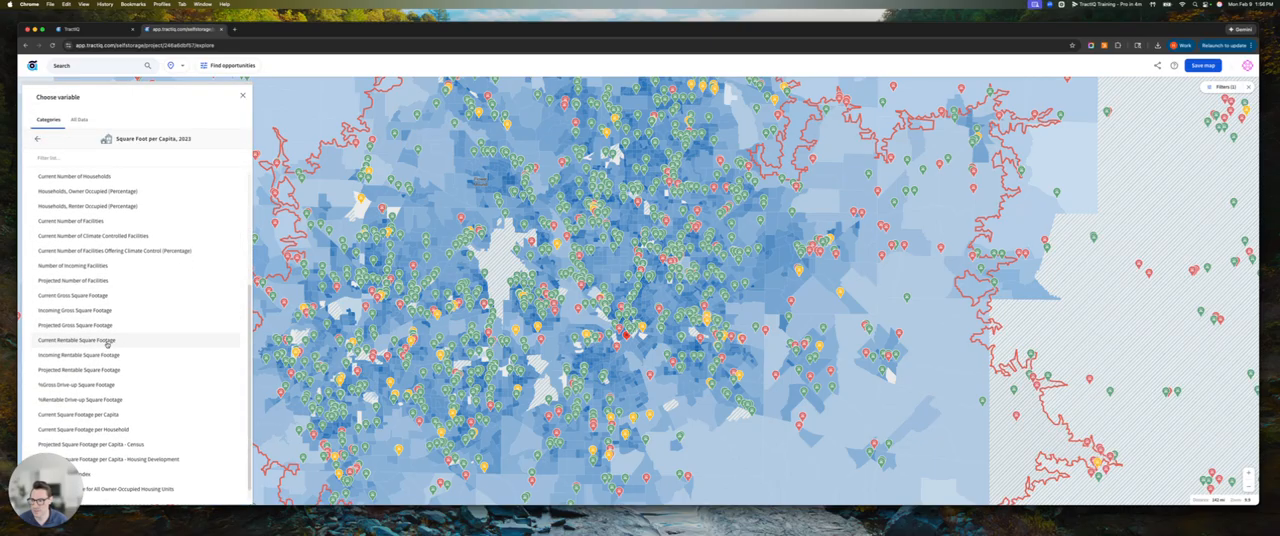
{"action": "left_click", "coordinate": [66, 267]}
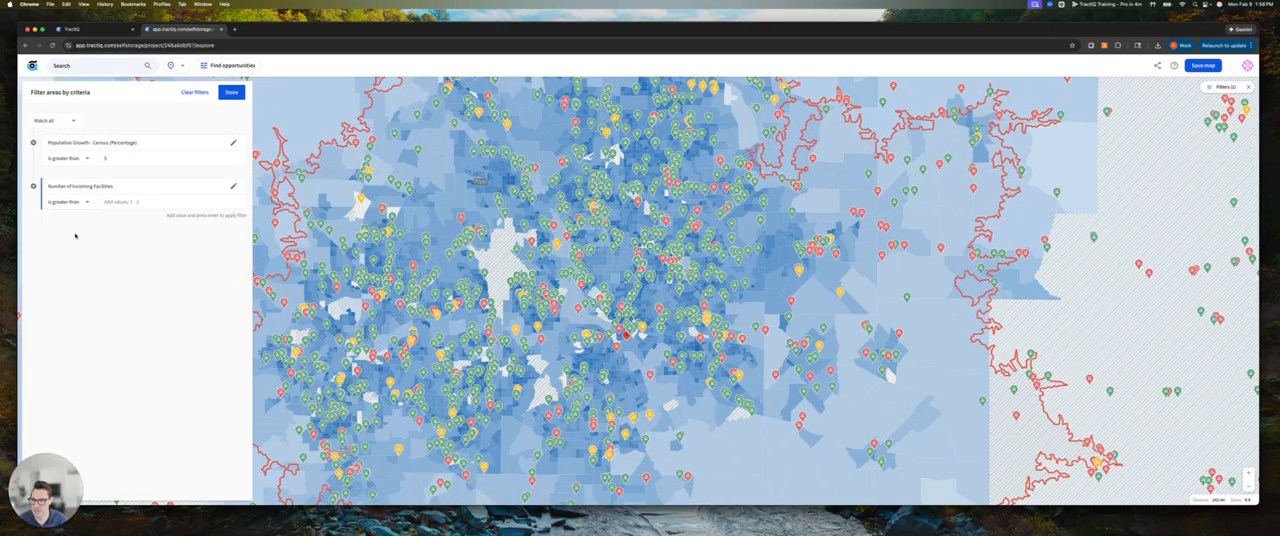
{"action": "left_click", "coordinate": [80, 203]}
{"action": "left_click", "coordinate": [72, 235]}
{"action": "type", "text": "2"}
{"action": "key", "text": "Return"}
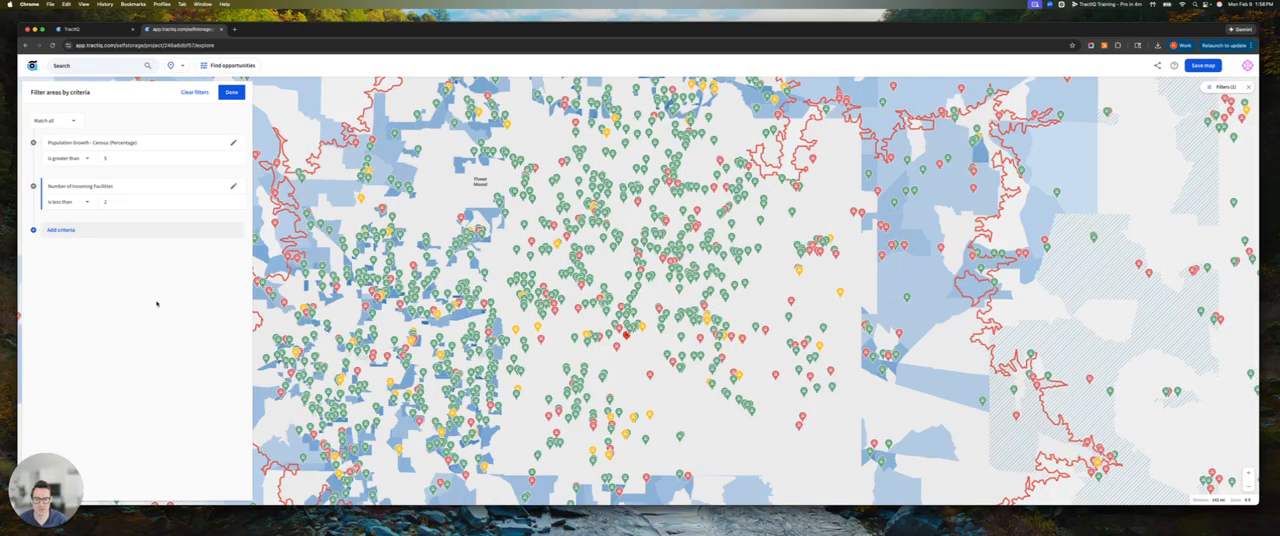
Finish the area criteria and set the heat map's geography level to 5-Digit ZIP Code Tabulation Area (ZCTA)
{"action": "left_click", "coordinate": [231, 92]}
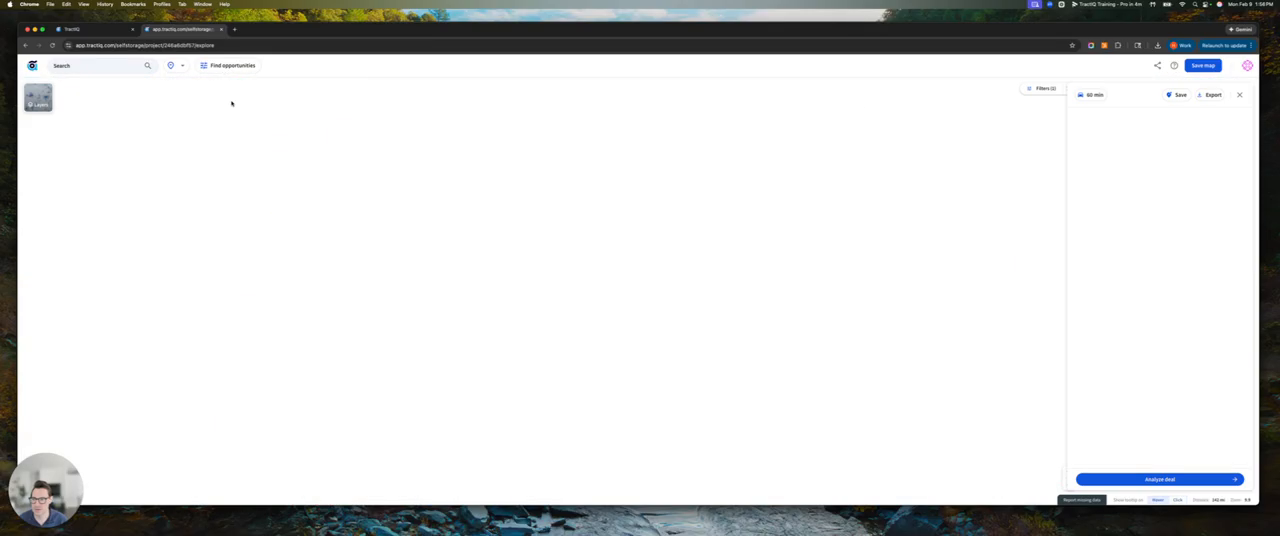
{"action": "left_click", "coordinate": [67, 167]}
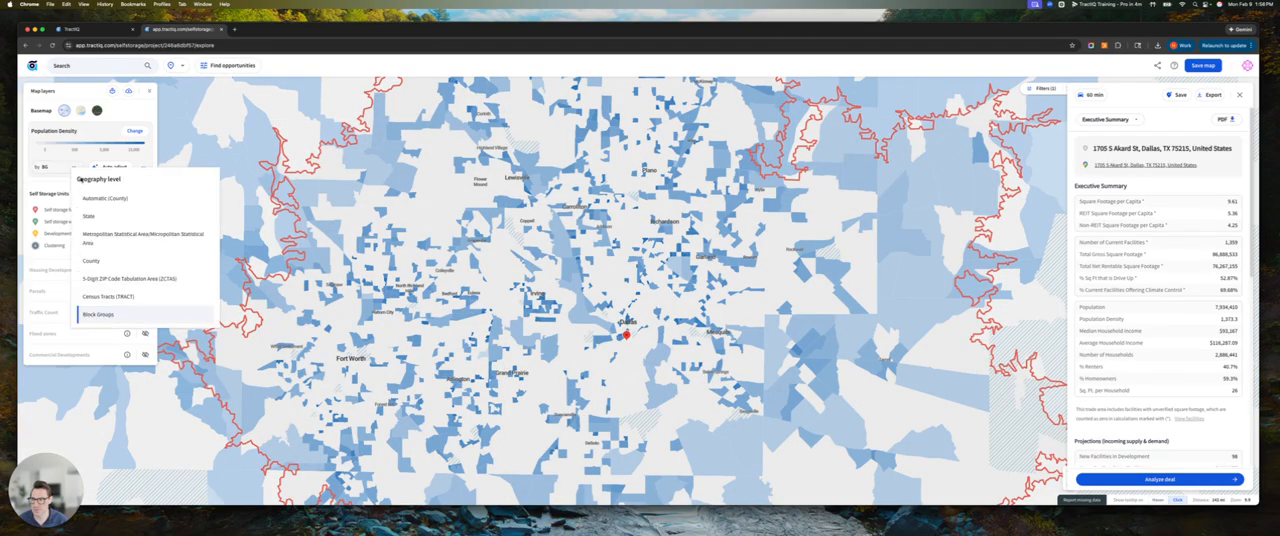
{"action": "left_click", "coordinate": [95, 260]}
{"action": "left_click_drag", "start_coordinate": [423, 243], "coordinate": [451, 230]}
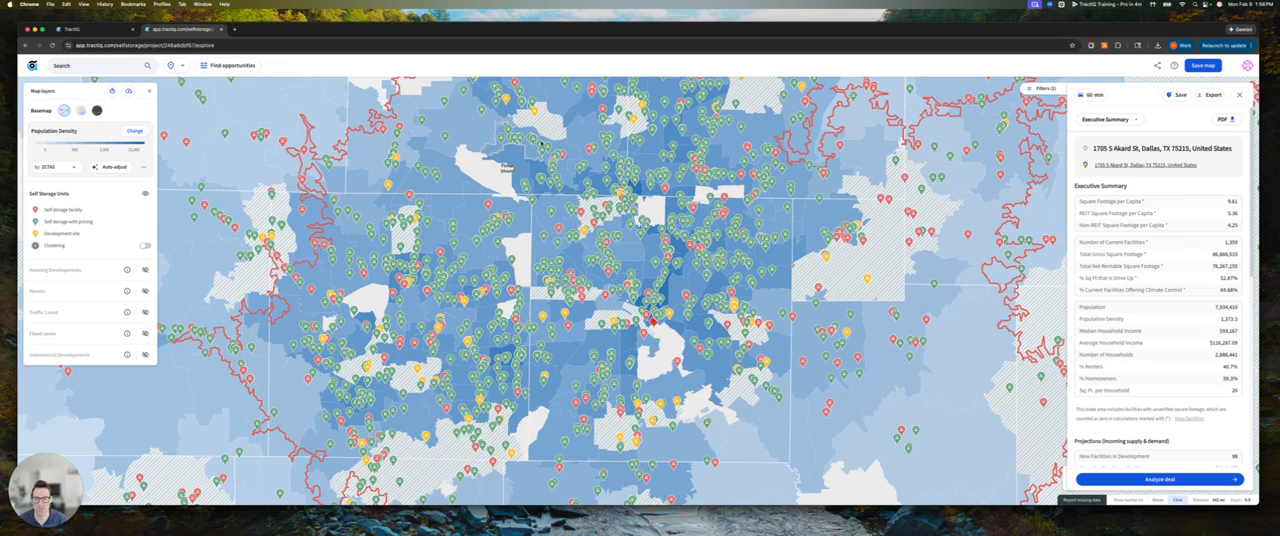
Check how the hatched ZIP code area north of the Dallas pin compares with the filter criteria
{"action": "left_click_drag", "start_coordinate": [630, 208], "coordinate": [612, 262]}
{"action": "scroll", "coordinate": [612, 262], "scroll_direction": "up", "scroll_amount": 3}
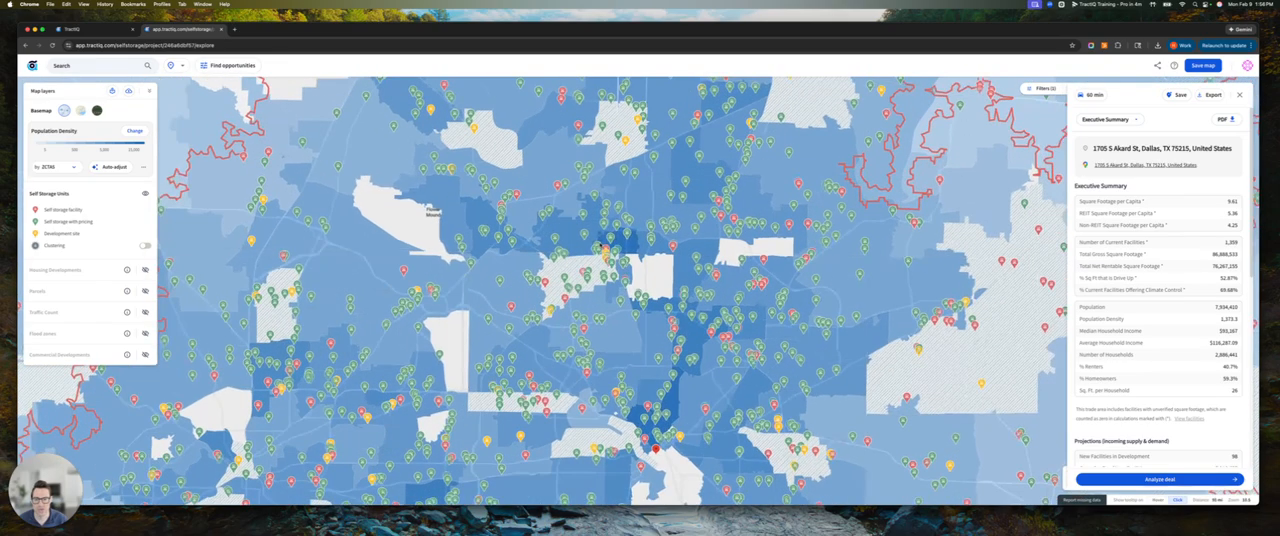
{"action": "left_click", "coordinate": [575, 266]}
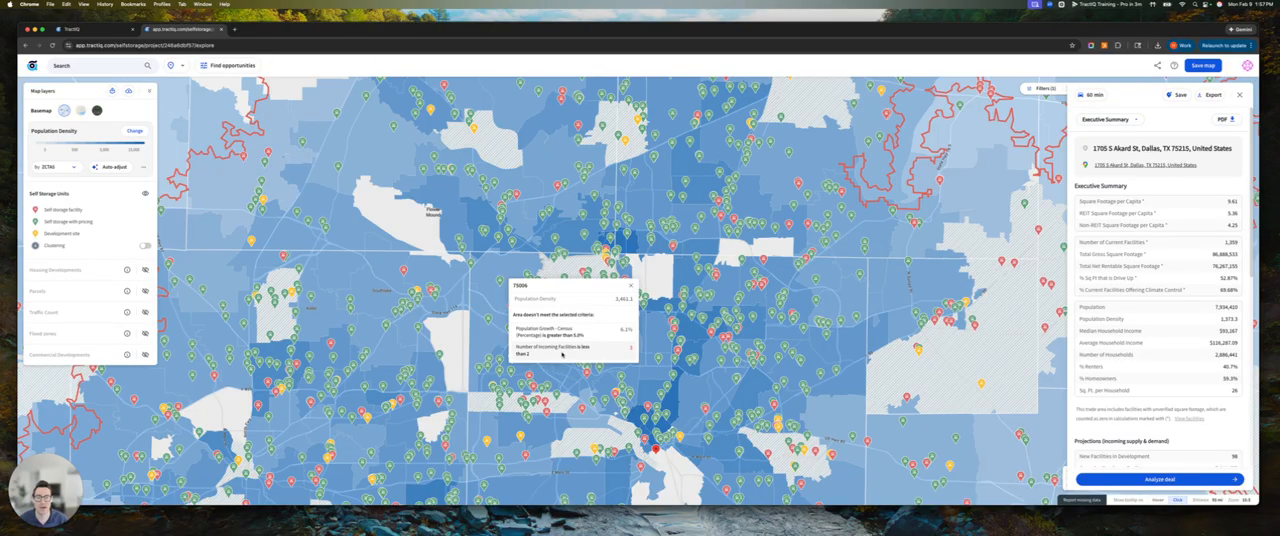
{"action": "left_click", "coordinate": [631, 286]}
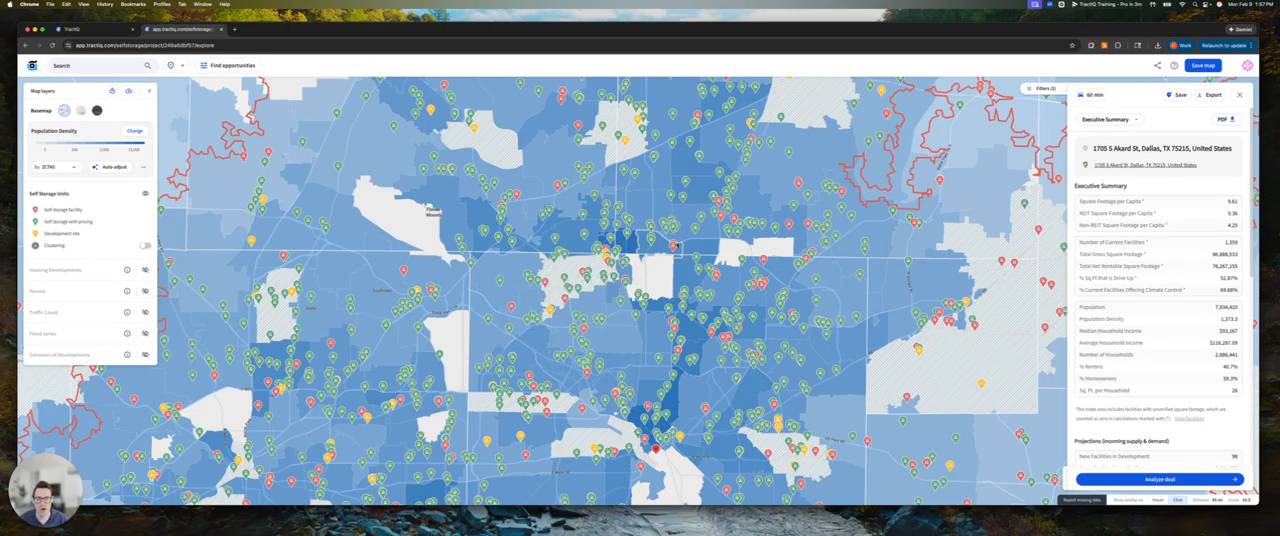
Check the criteria details of a shaded ZIP code area north of Dallas and review the filtered map across the metro area
{"action": "left_click_drag", "start_coordinate": [629, 158], "coordinate": [557, 209]}
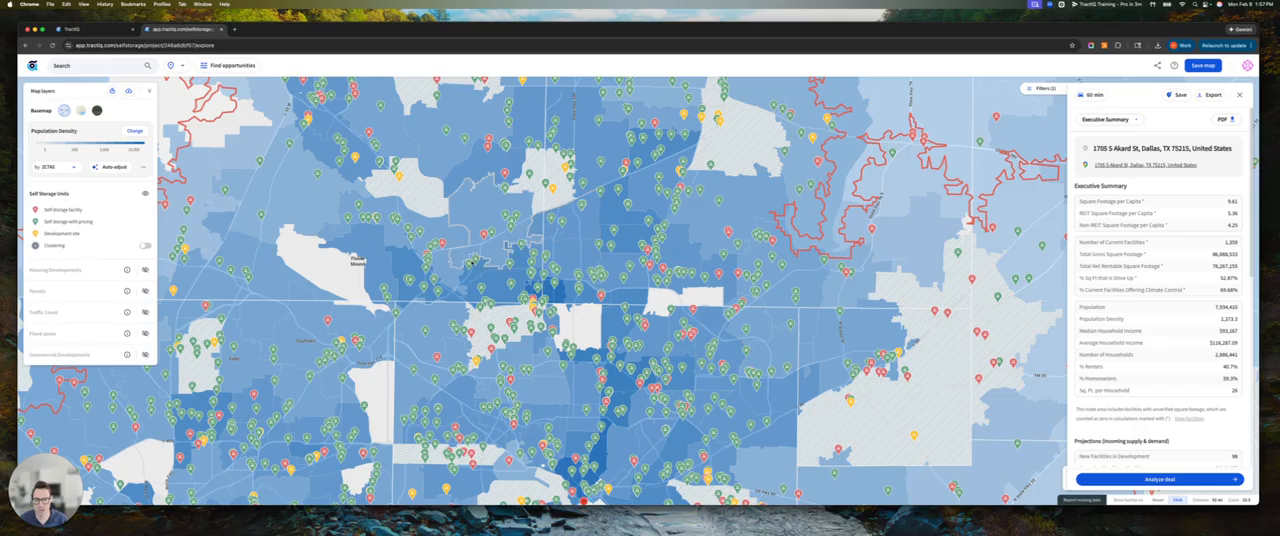
{"action": "left_click", "coordinate": [618, 266]}
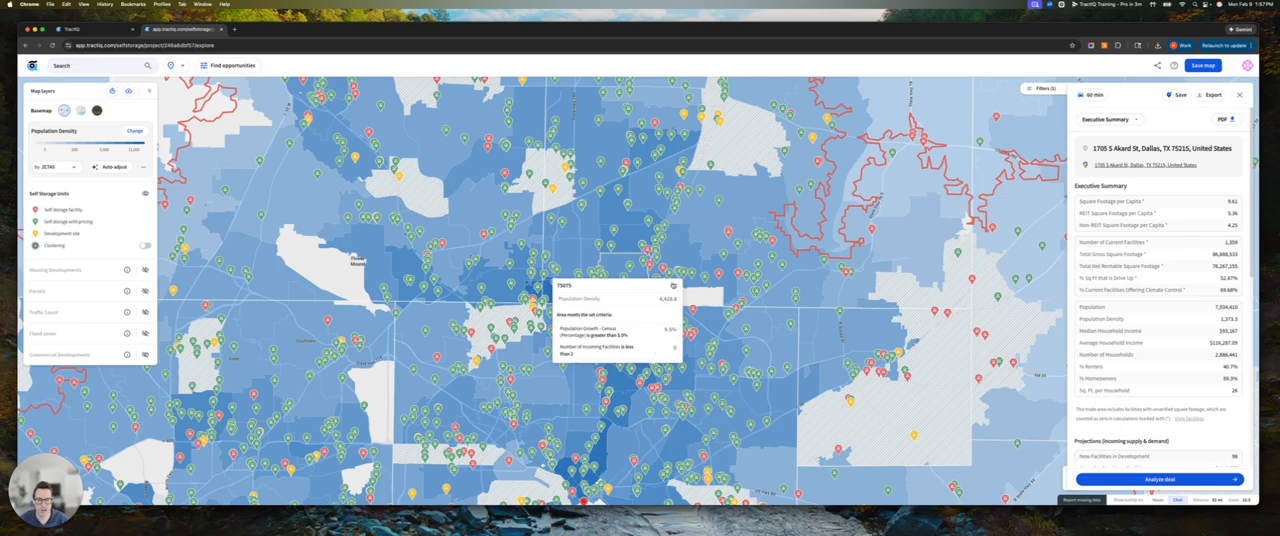
{"action": "scroll", "coordinate": [555, 390], "scroll_direction": "down", "scroll_amount": 5}
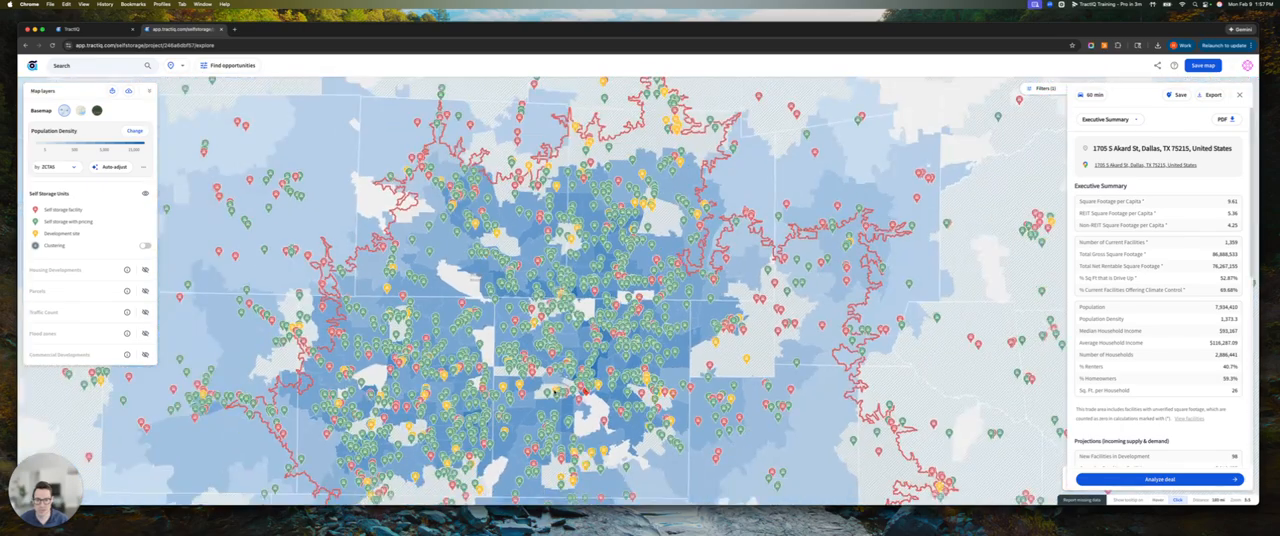
{"action": "scroll", "coordinate": [556, 390], "scroll_direction": "up", "scroll_amount": 3}
{"action": "left_click_drag", "start_coordinate": [612, 300], "coordinate": [596, 322]}
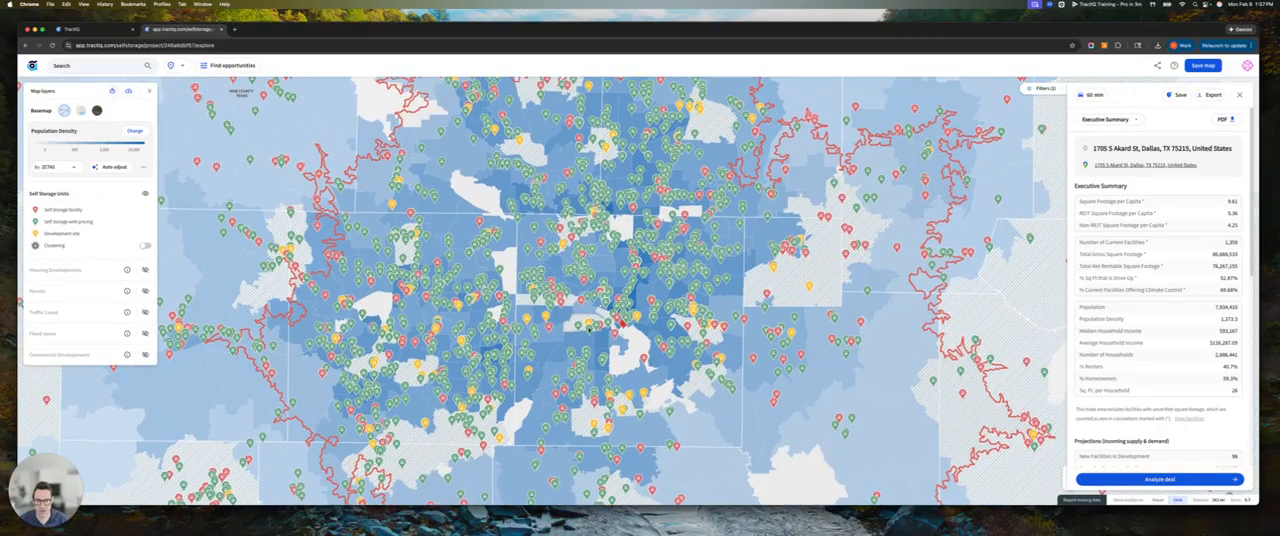
Select the Extra Space Storage facility in north Dallas and set its trade area radii to 1, 3 and 5 miles
{"action": "left_click", "coordinate": [225, 68]}
{"action": "left_click", "coordinate": [620, 207]}
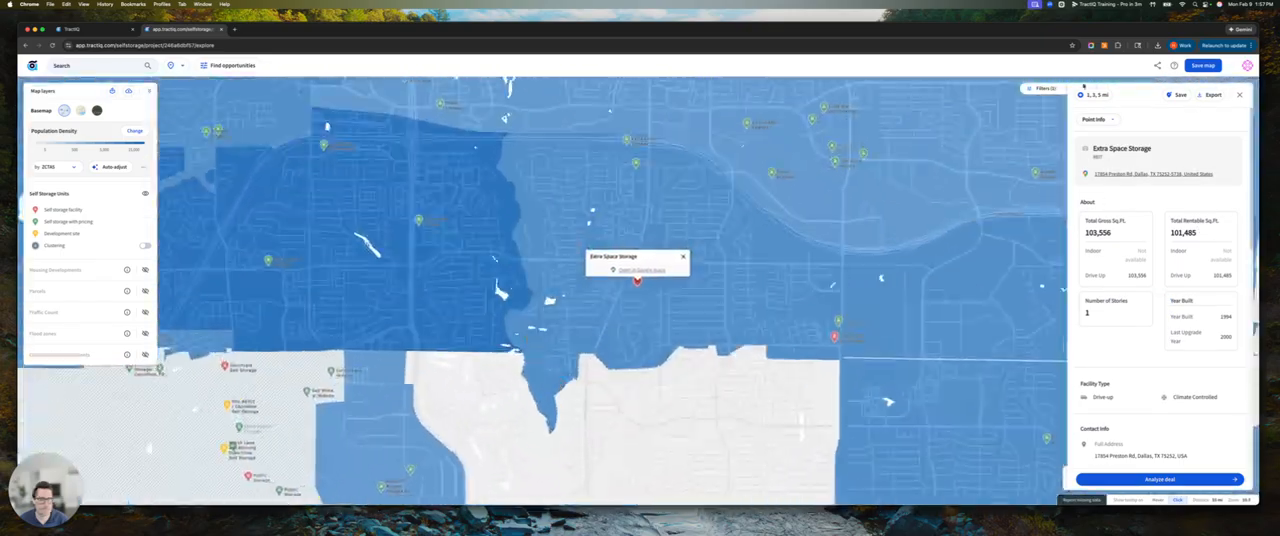
{"action": "left_click", "coordinate": [1095, 97]}
{"action": "left_click", "coordinate": [1098, 168]}
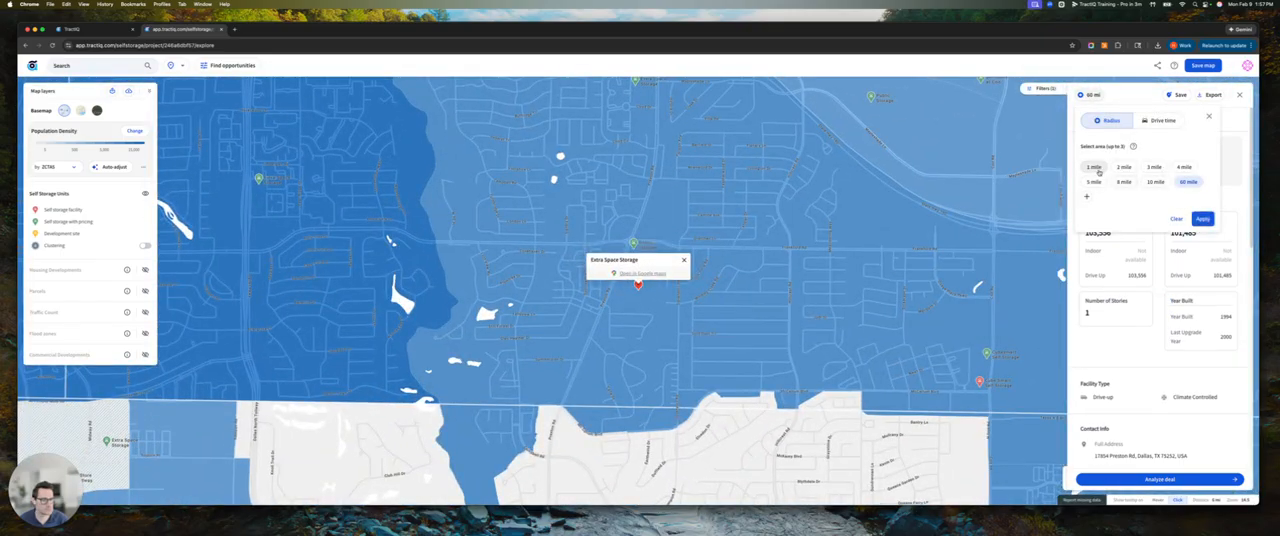
{"action": "left_click", "coordinate": [1154, 167]}
{"action": "left_click", "coordinate": [1094, 182]}
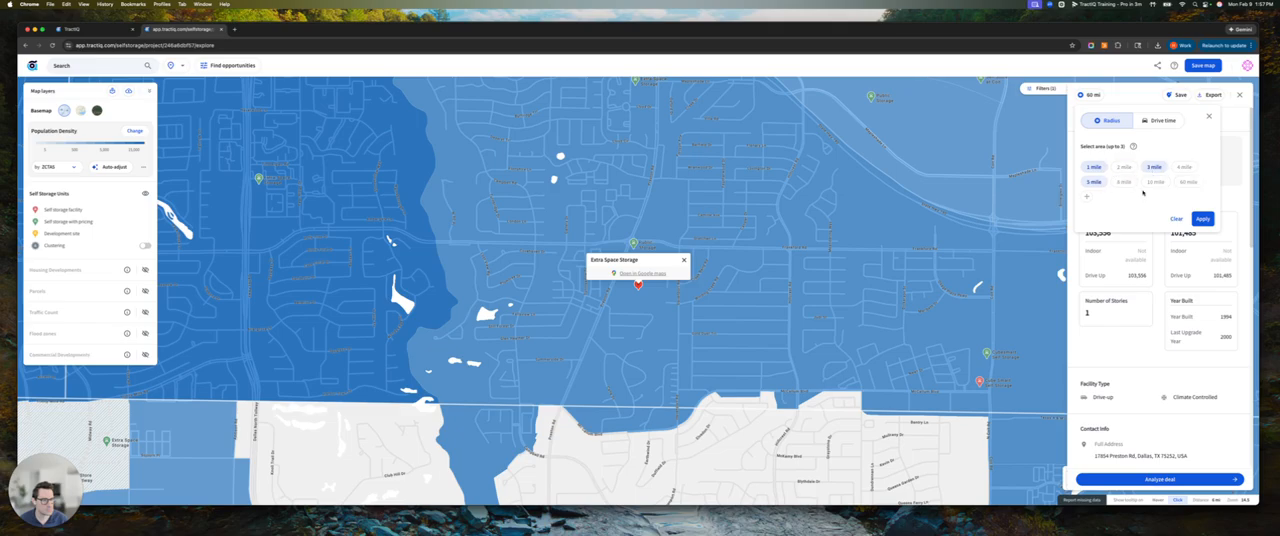
{"action": "left_click", "coordinate": [1202, 219]}
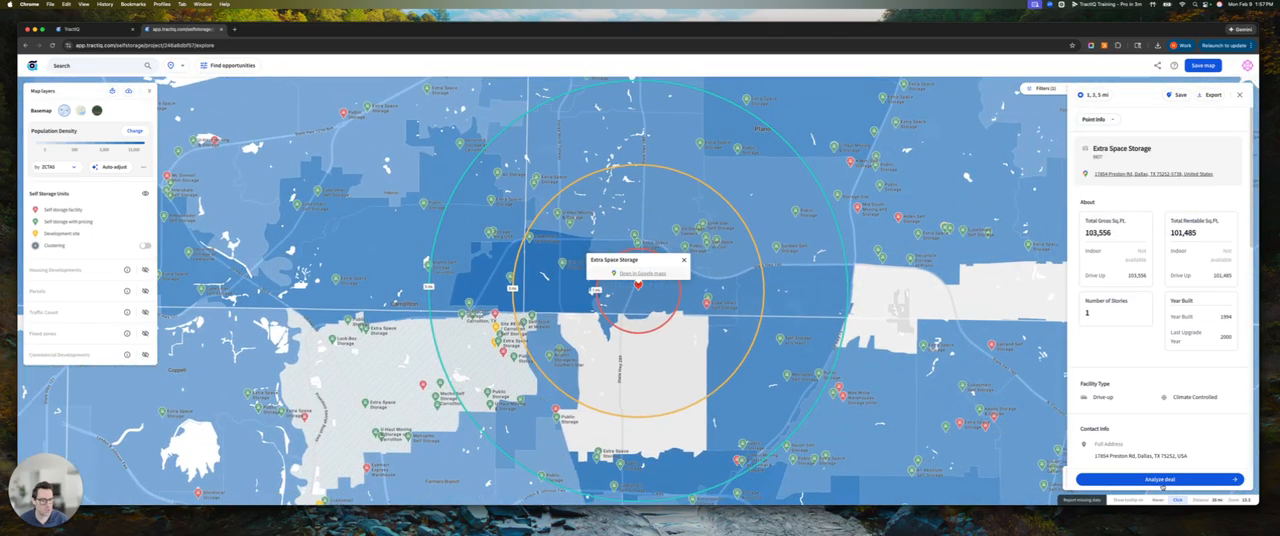
Open the deal analysis for the Extra Space Storage facility and review its executive summary across the three radii
{"action": "left_click", "coordinate": [1160, 480]}
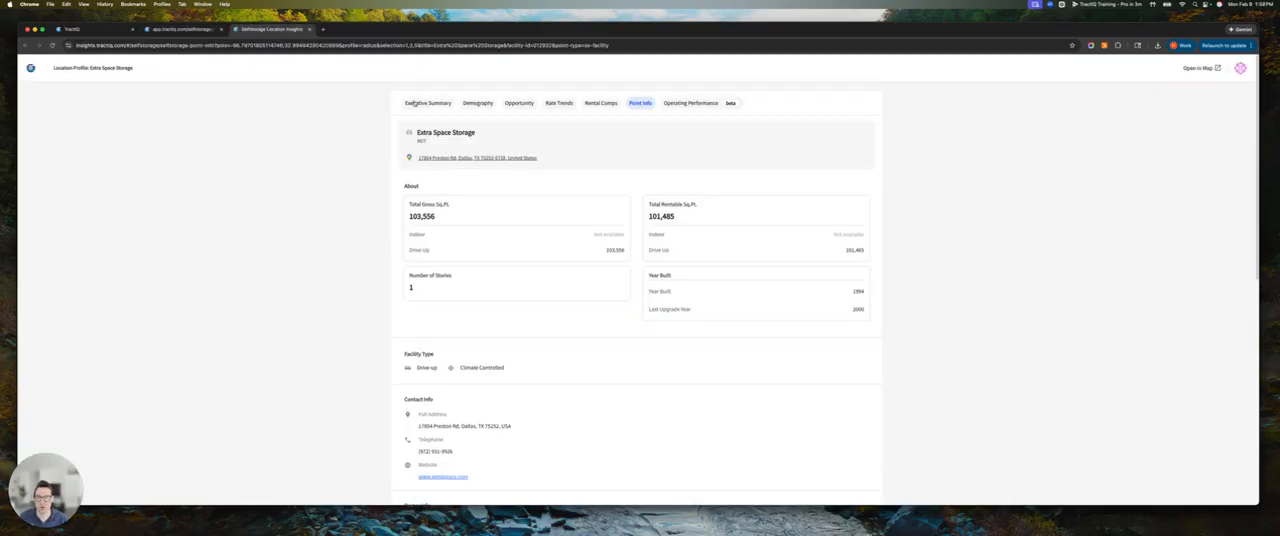
{"action": "left_click", "coordinate": [414, 103]}
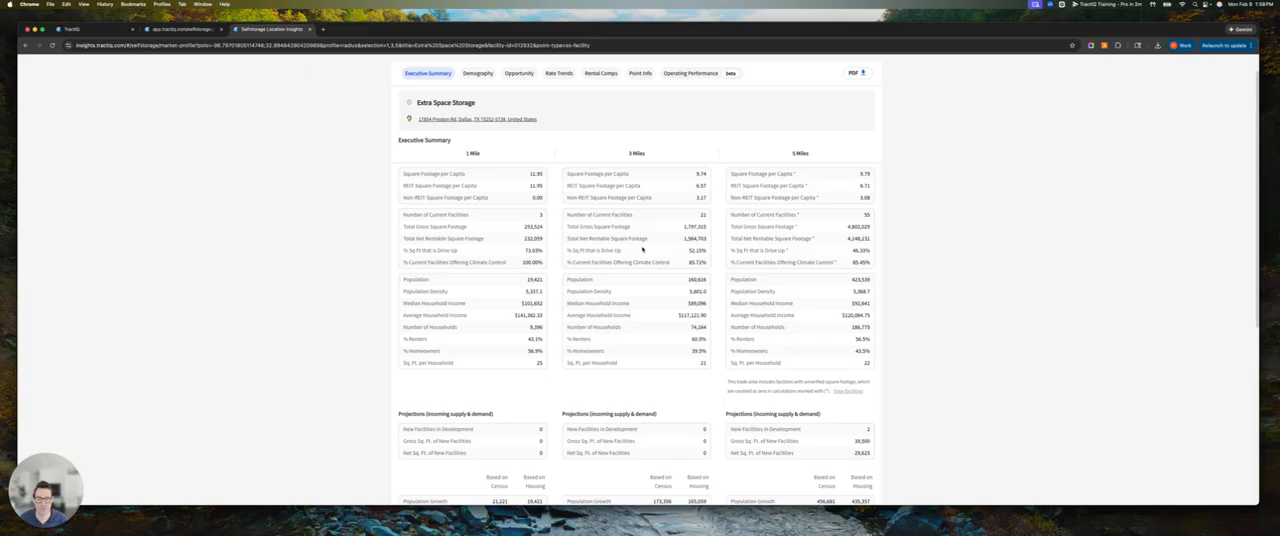
{"action": "scroll", "coordinate": [674, 307], "scroll_direction": "down", "scroll_amount": 3}
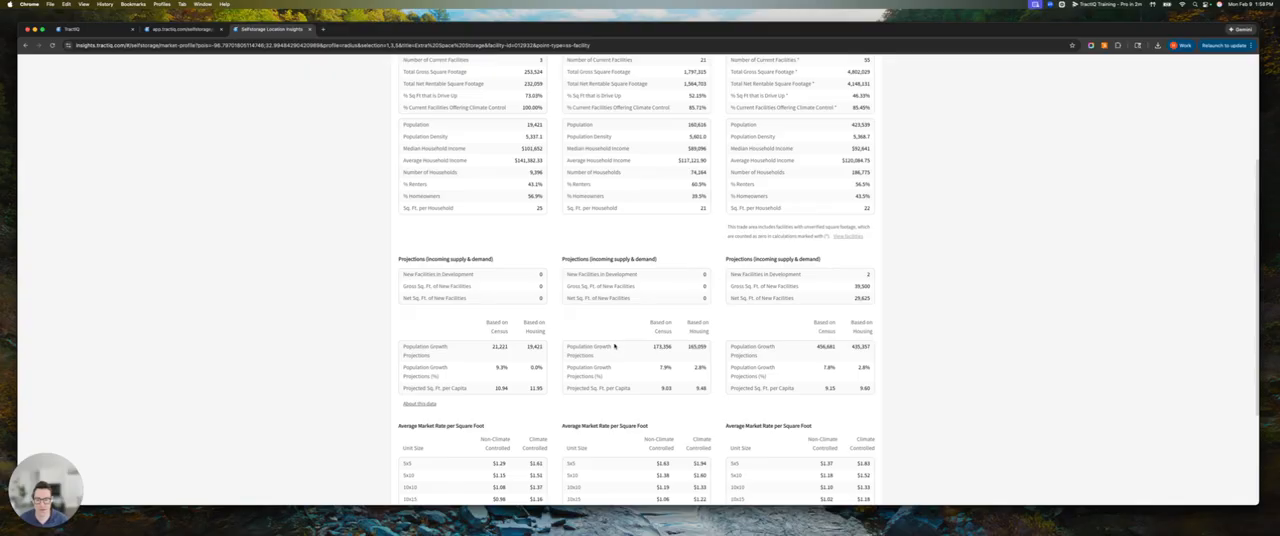
{"action": "scroll", "coordinate": [593, 367], "scroll_direction": "down", "scroll_amount": 2}
{"action": "scroll", "coordinate": [698, 323], "scroll_direction": "up", "scroll_amount": 5}
{"action": "scroll", "coordinate": [700, 322], "scroll_direction": "up", "scroll_amount": 1}
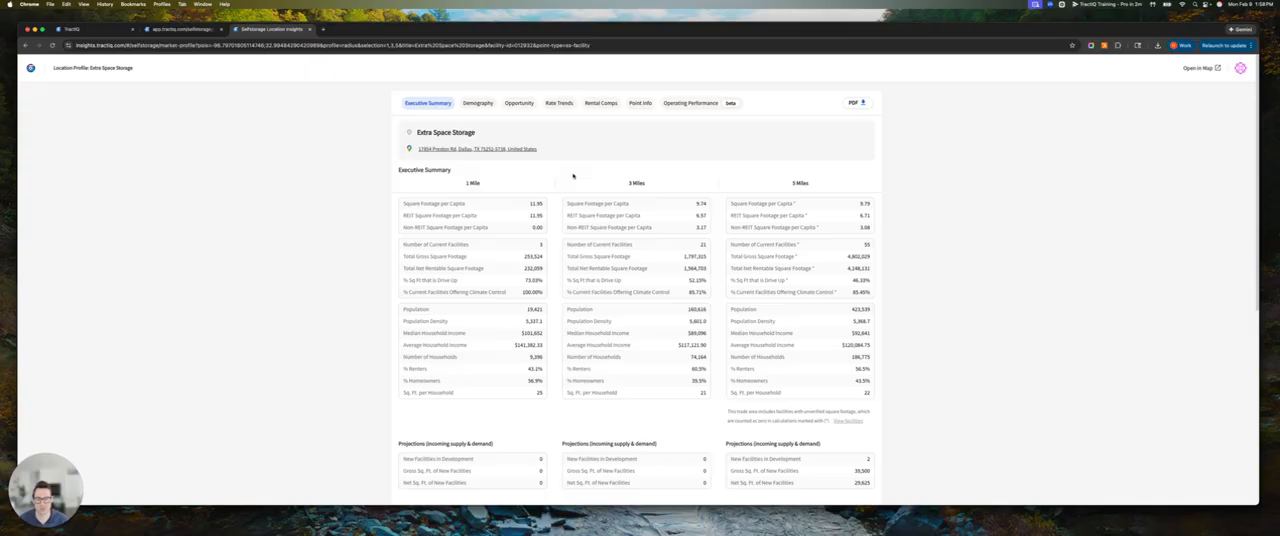
Review the facility's demography insights, including population trends, growth projections and household figures
{"action": "left_click", "coordinate": [476, 103]}
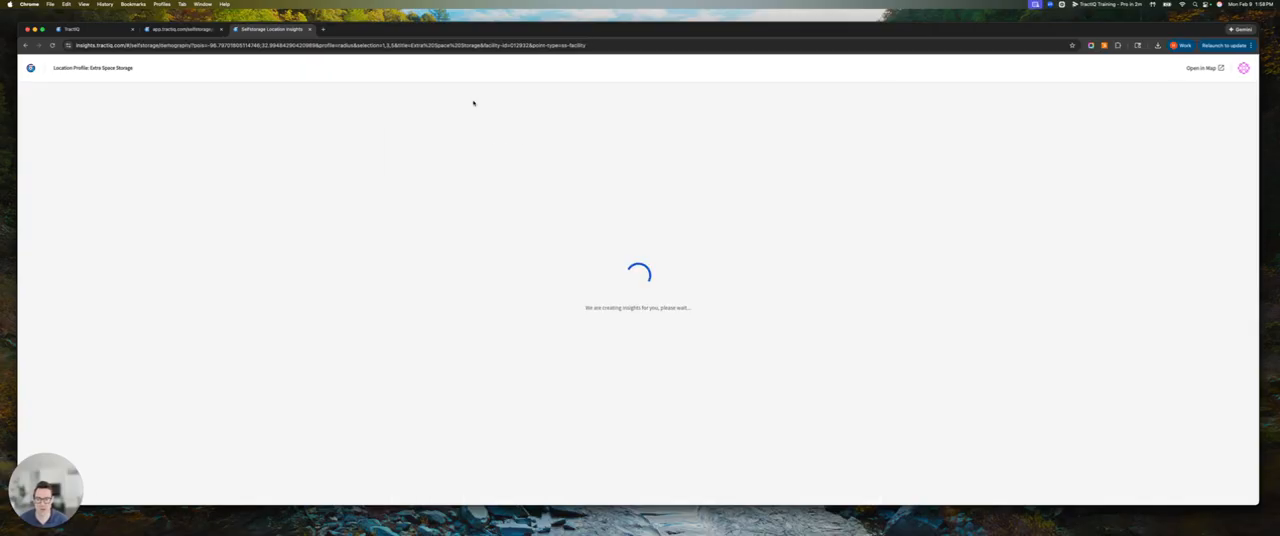
{"action": "scroll", "coordinate": [647, 432], "scroll_direction": "down", "scroll_amount": 3}
{"action": "scroll", "coordinate": [647, 432], "scroll_direction": "down", "scroll_amount": 2}
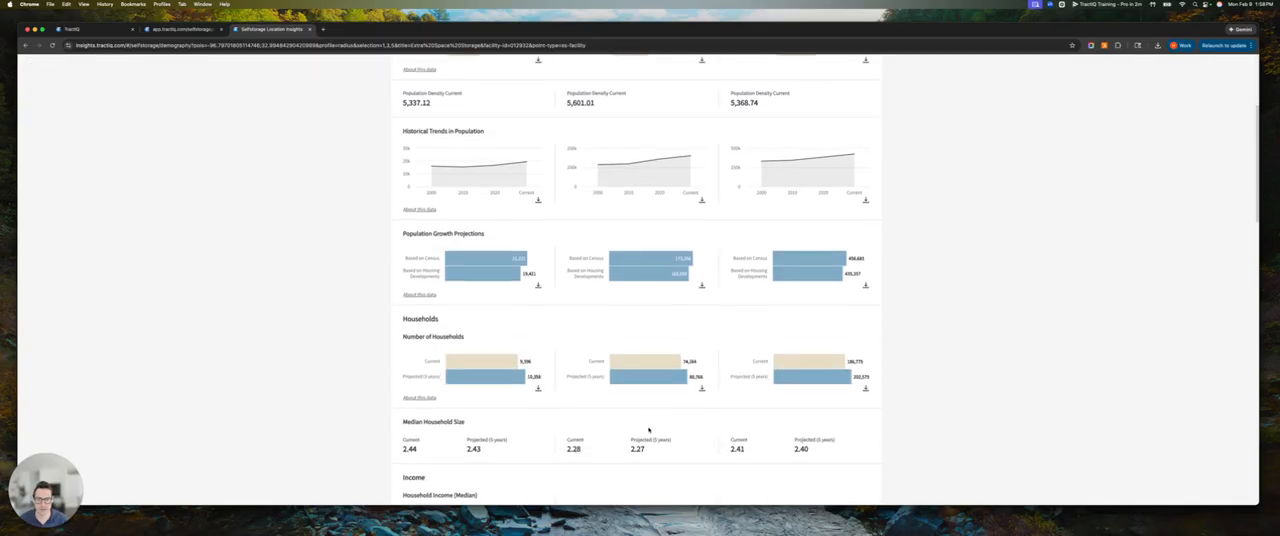
{"action": "scroll", "coordinate": [648, 430], "scroll_direction": "up", "scroll_amount": 5}
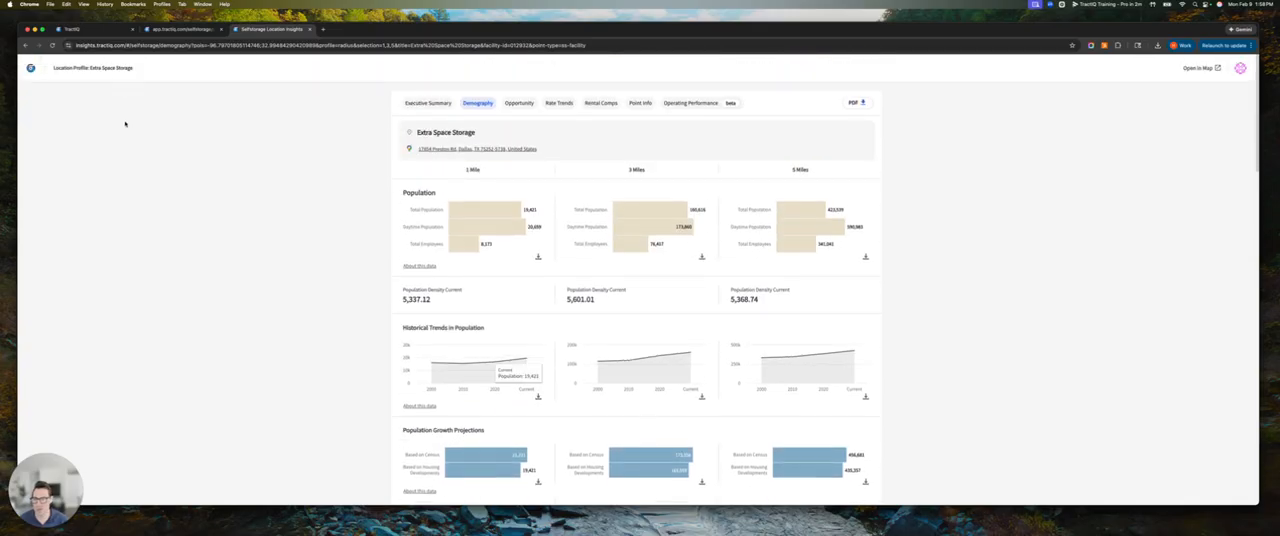
{"action": "scroll", "coordinate": [557, 295], "scroll_direction": "down", "scroll_amount": 5}
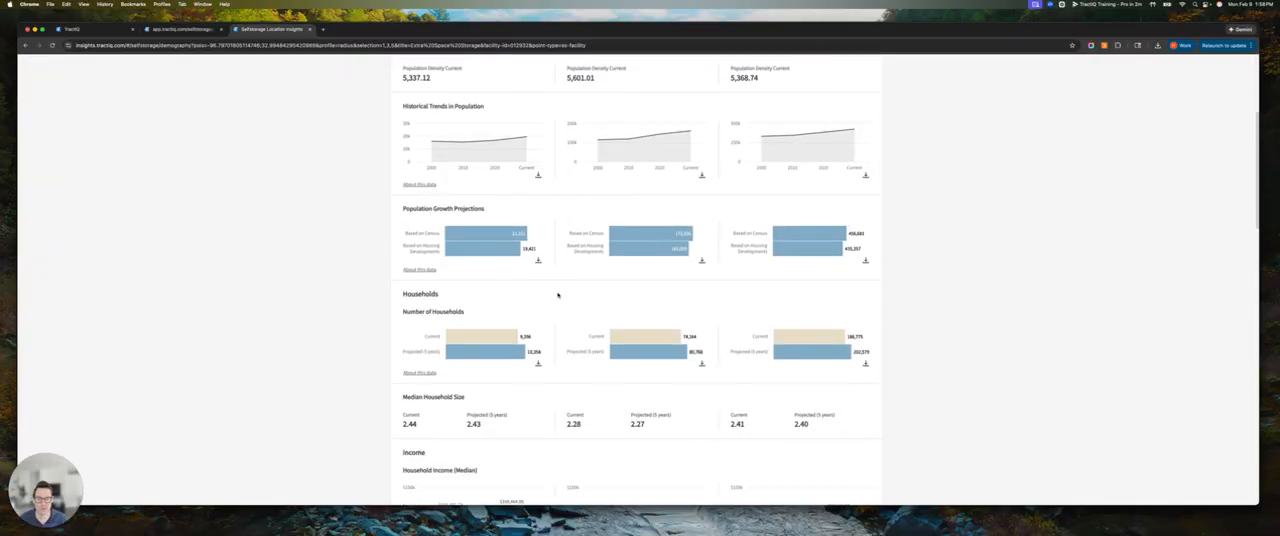
{"action": "scroll", "coordinate": [558, 295], "scroll_direction": "up", "scroll_amount": 5}
Review the facility's opportunity insights on square footage per capita, population growth and self-storage square footage
{"action": "left_click", "coordinate": [516, 102]}
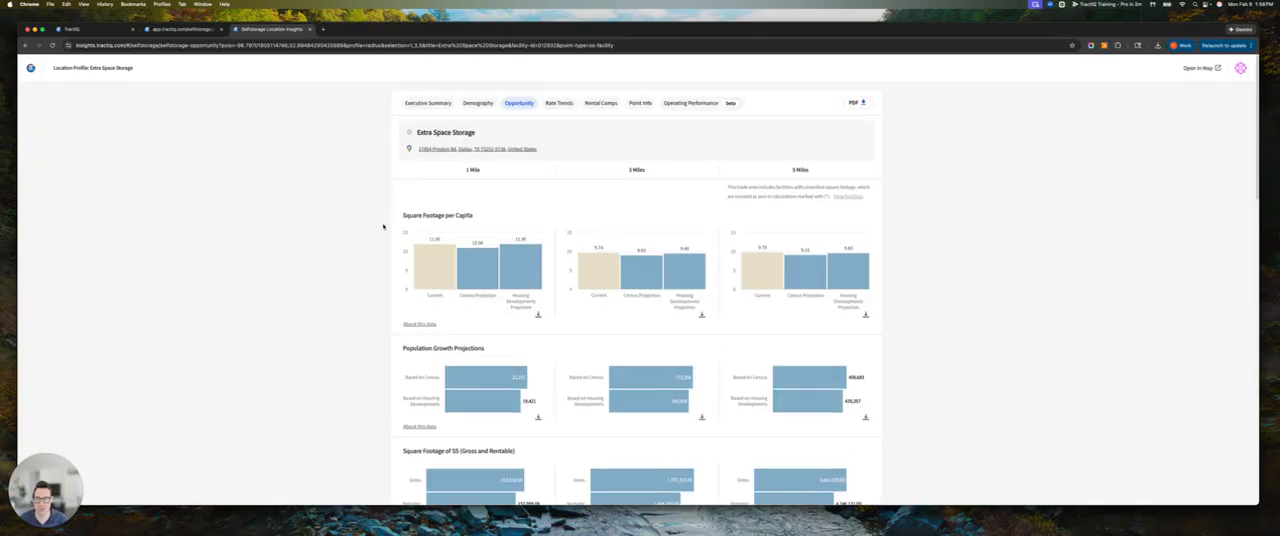
{"action": "scroll", "coordinate": [560, 232], "scroll_direction": "down", "scroll_amount": 5}
{"action": "scroll", "coordinate": [567, 421], "scroll_direction": "up", "scroll_amount": 5}
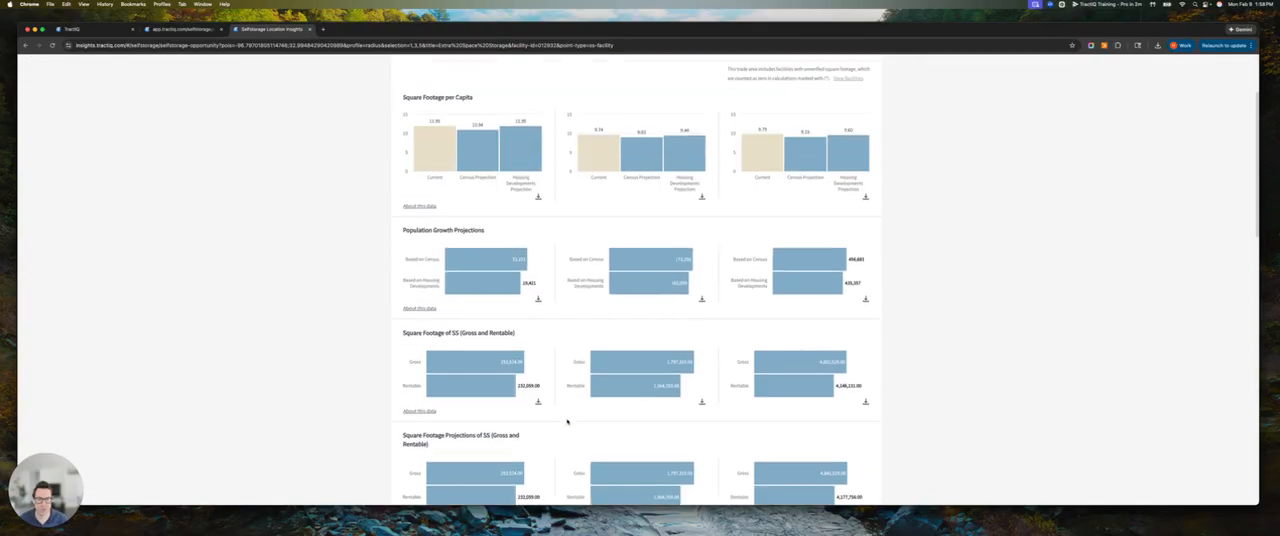
{"action": "scroll", "coordinate": [567, 421], "scroll_direction": "up", "scroll_amount": 1}
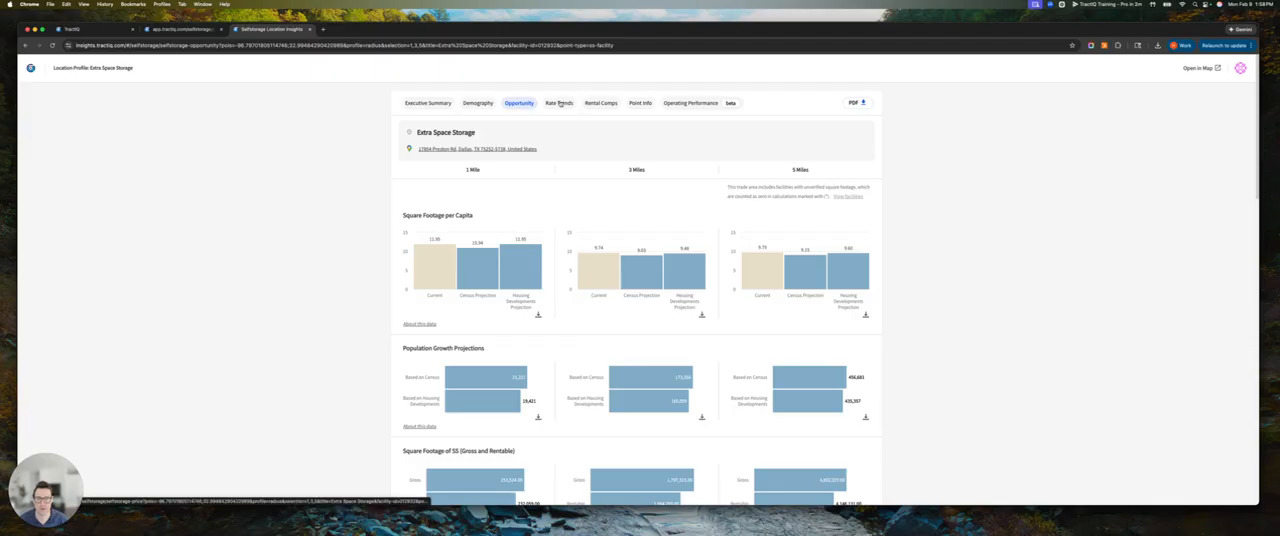
Review the facility's rate trend charts by climate control, unit size and access type, and check the unit size choices
{"action": "left_click", "coordinate": [560, 103]}
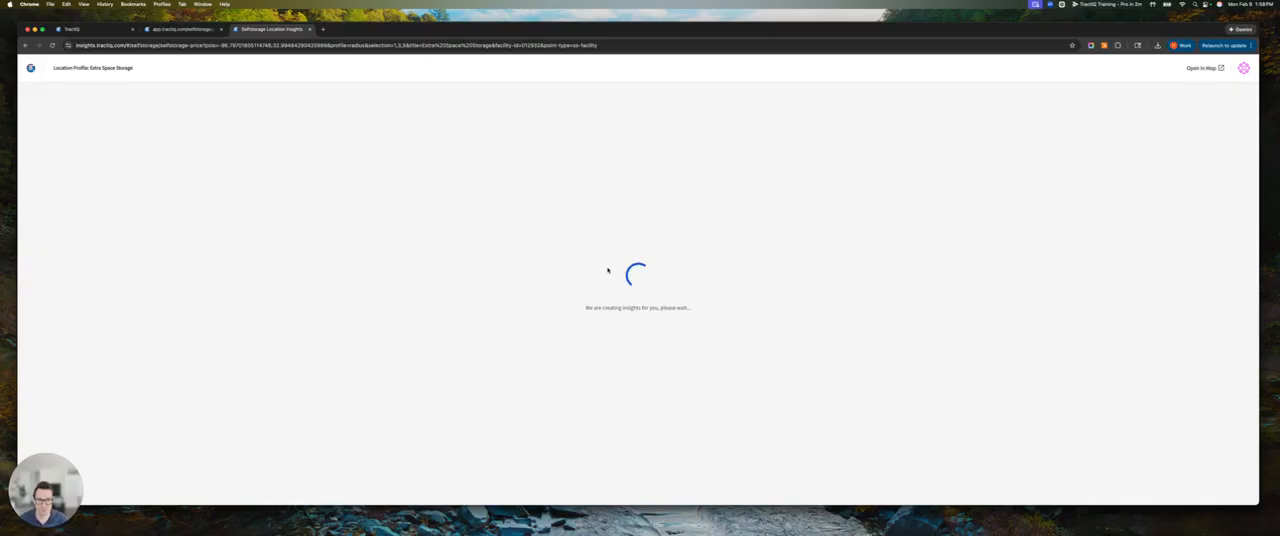
{"action": "scroll", "coordinate": [607, 270], "scroll_direction": "down", "scroll_amount": 4}
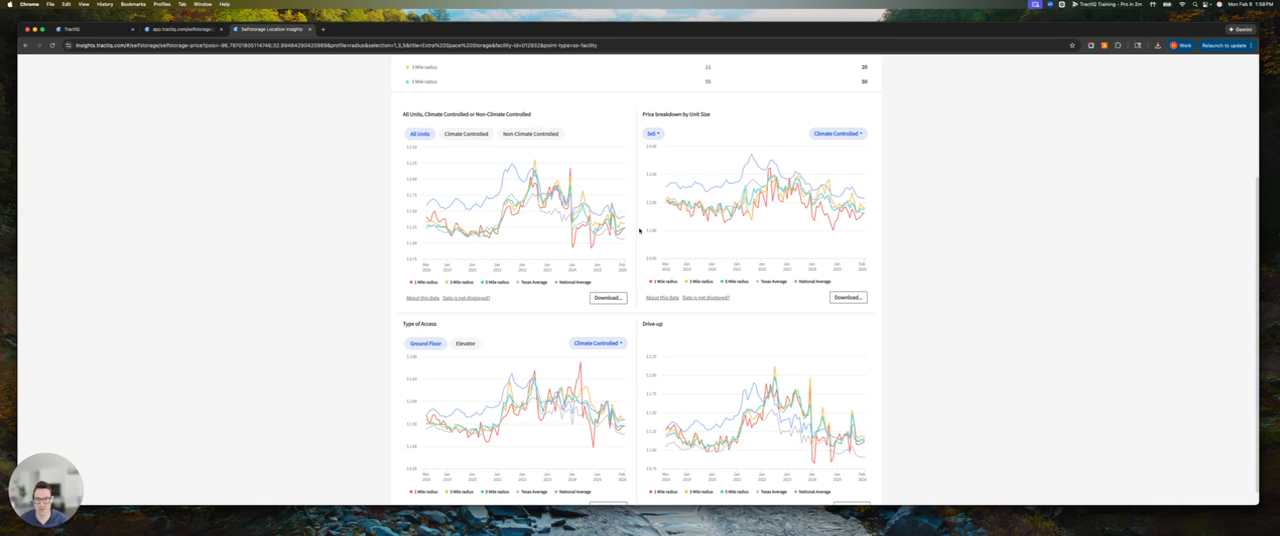
{"action": "left_click_drag", "start_coordinate": [401, 114], "coordinate": [533, 114]}
{"action": "left_click", "coordinate": [651, 133]}
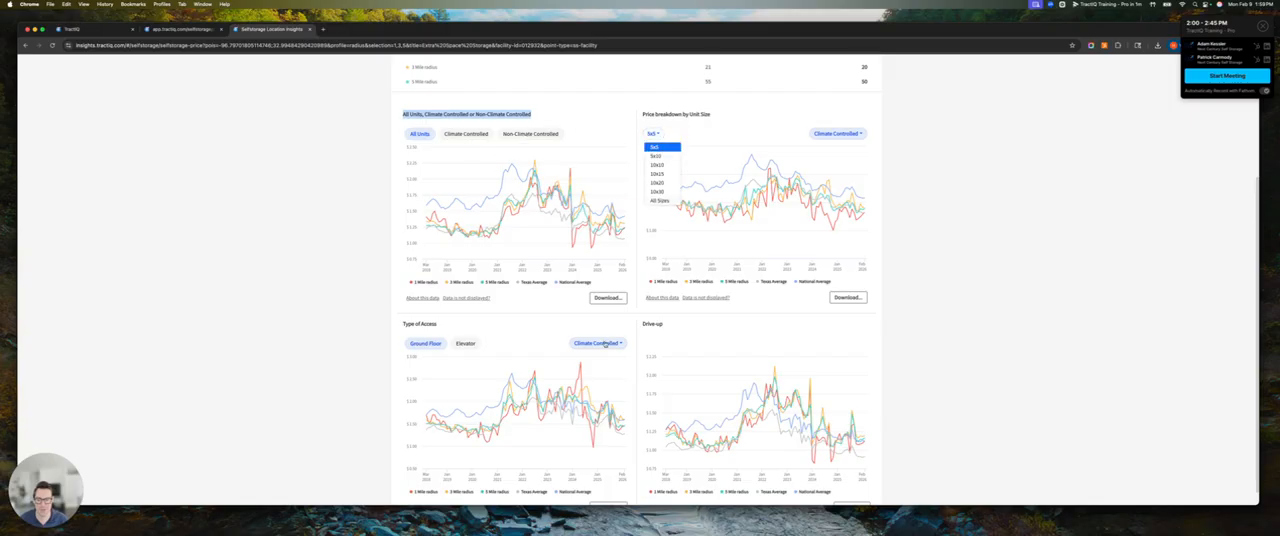
{"action": "scroll", "coordinate": [603, 149], "scroll_direction": "up", "scroll_amount": 3}
Examine the rental comps table for nearby facilities, including distances, average, high and low rates, and climate-controlled versus non-climate-controlled unit sizes
{"action": "left_click", "coordinate": [600, 99]}
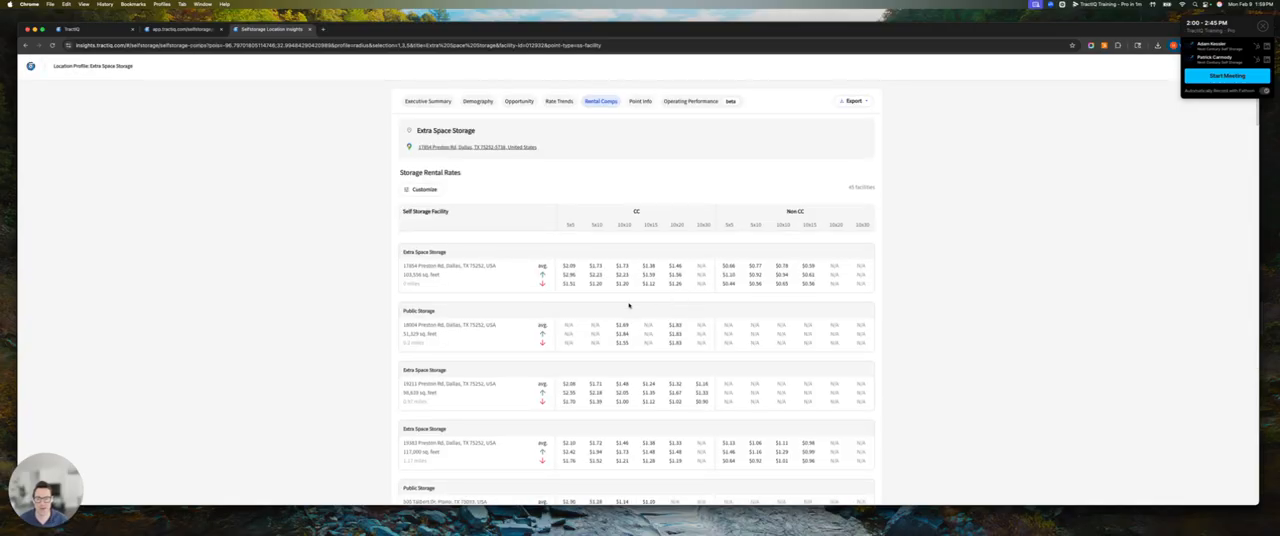
{"action": "left_click_drag", "start_coordinate": [427, 287], "coordinate": [398, 285]}
{"action": "scroll", "coordinate": [433, 347], "scroll_direction": "down", "scroll_amount": 10}
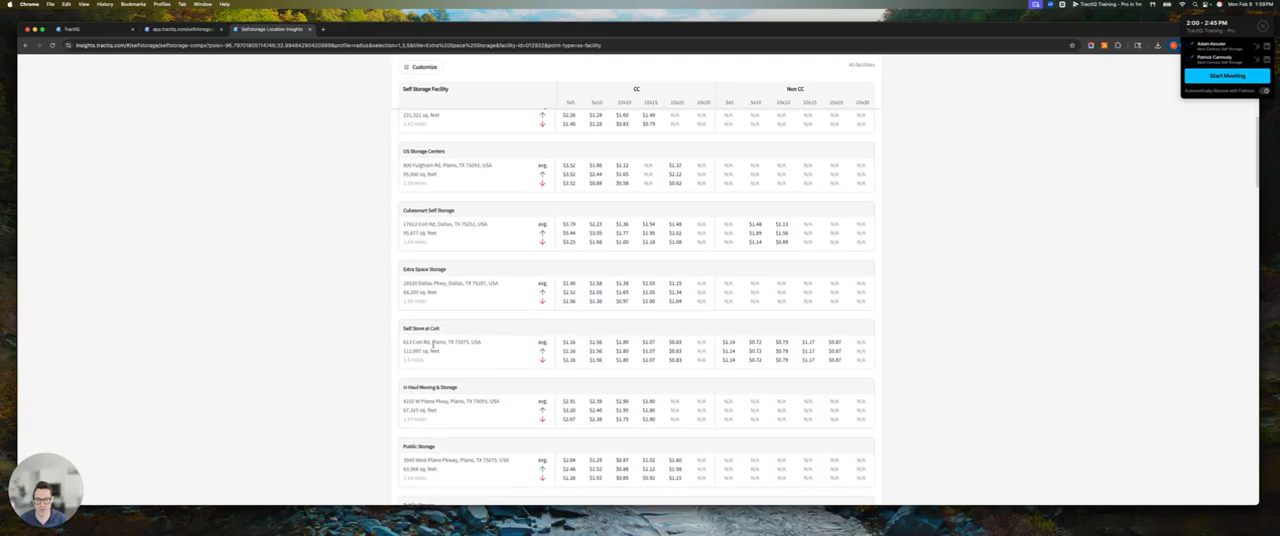
{"action": "scroll", "coordinate": [433, 347], "scroll_direction": "up", "scroll_amount": 10}
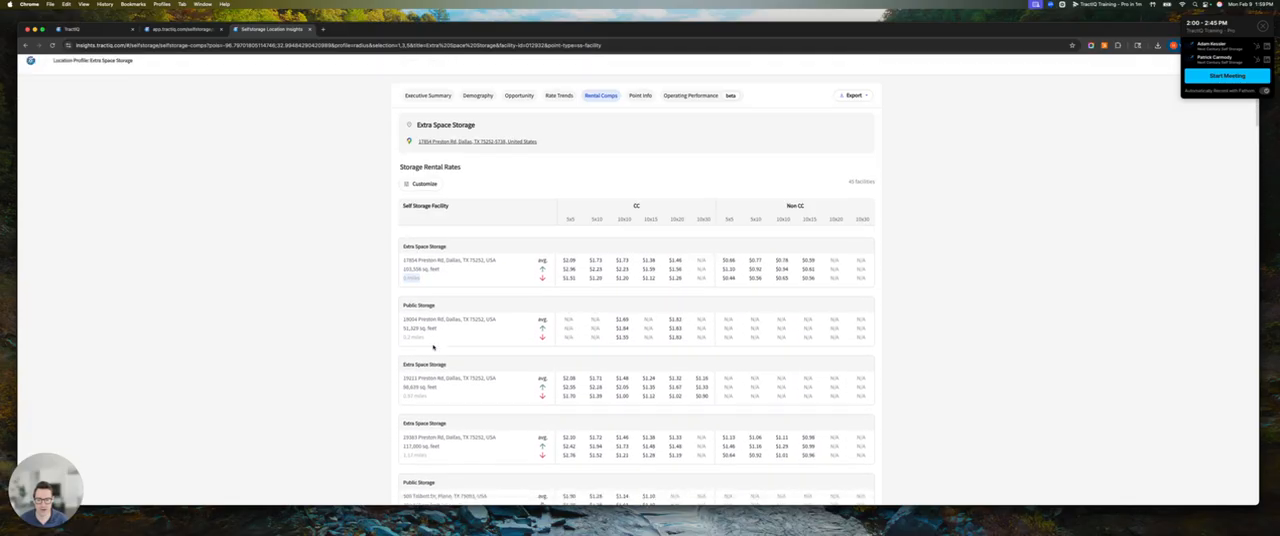
{"action": "left_click_drag", "start_coordinate": [532, 268], "coordinate": [553, 268]}
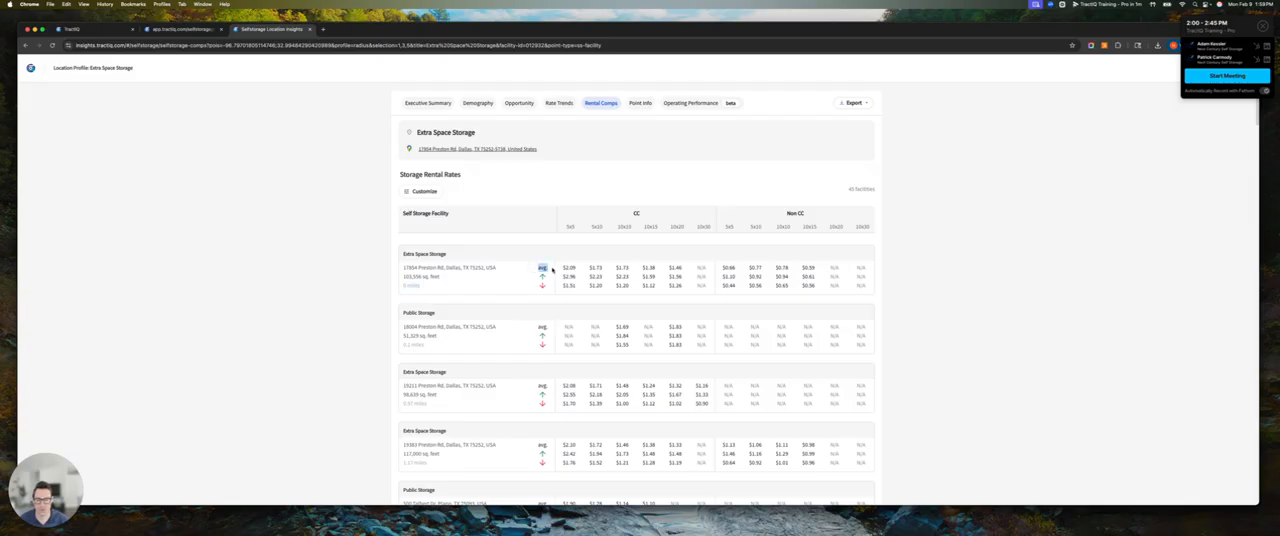
{"action": "left_click", "coordinate": [541, 276]}
{"action": "left_click_drag", "start_coordinate": [566, 226], "coordinate": [723, 236]}
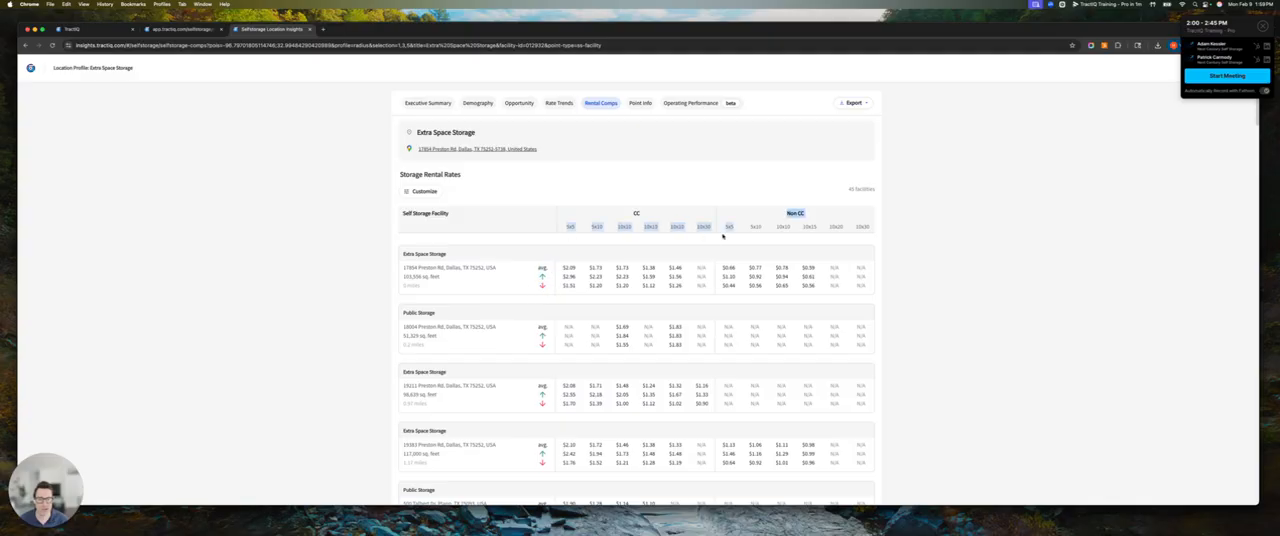
{"action": "left_click", "coordinate": [693, 197]}
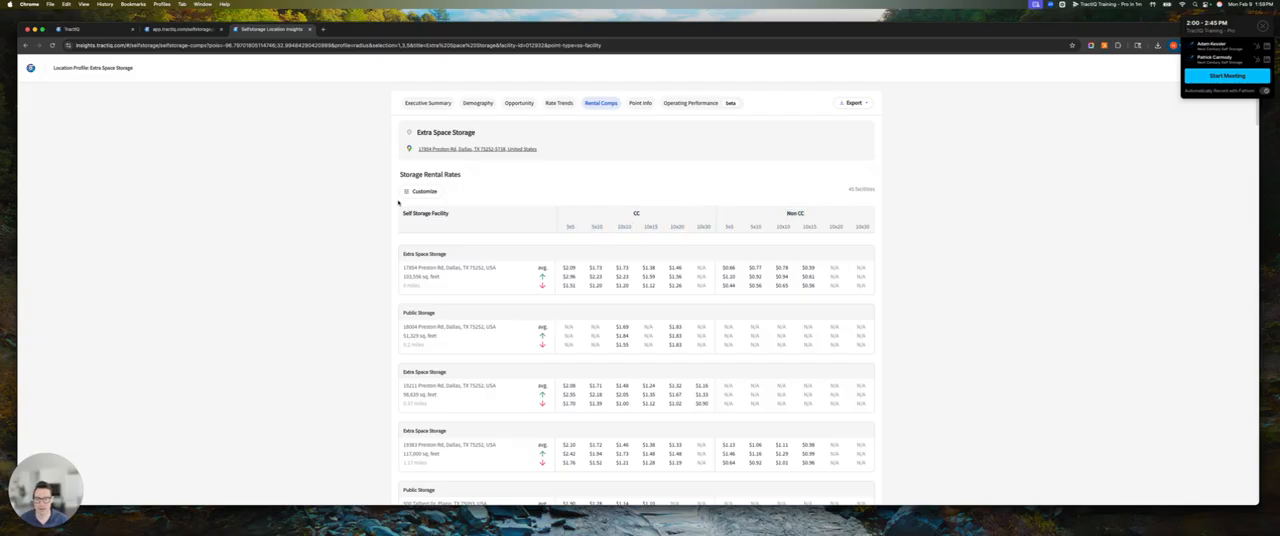
Customize the rental comps to show monthly rates per unit for only the 5x5, 10x15, 10x20 and 10x30 unit sizes
{"action": "left_click", "coordinate": [418, 191]}
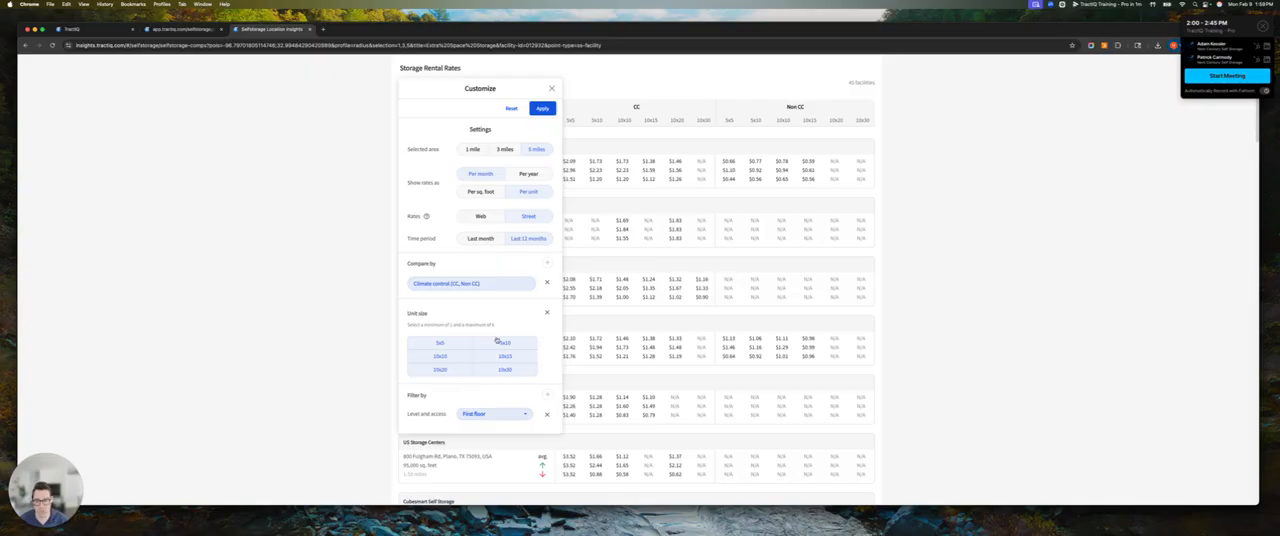
{"action": "left_click", "coordinate": [440, 354]}
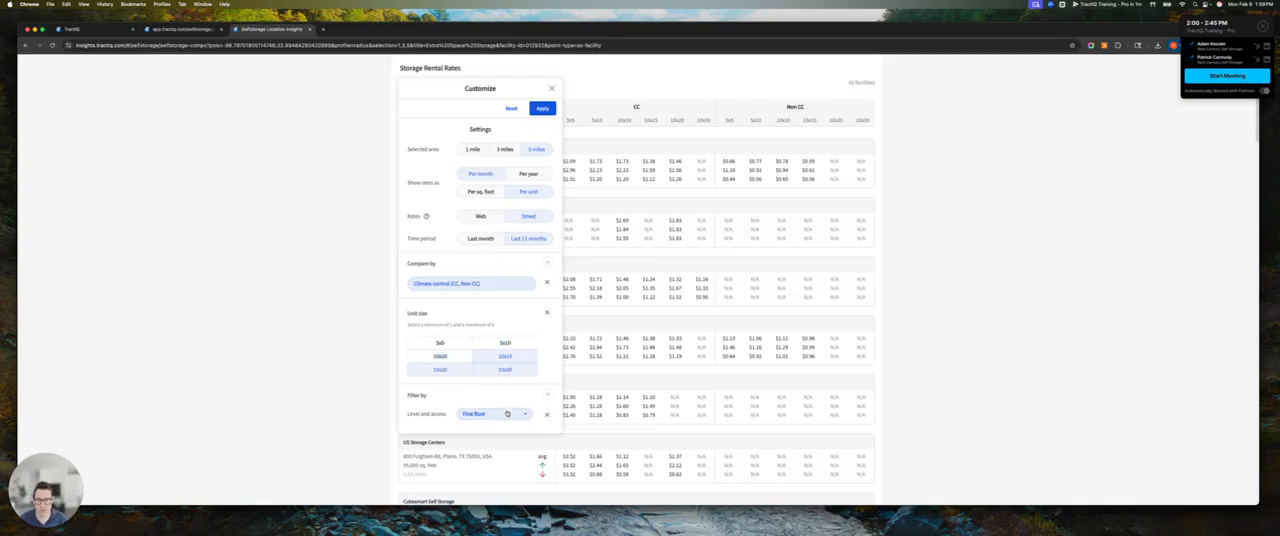
{"action": "left_click", "coordinate": [466, 345]}
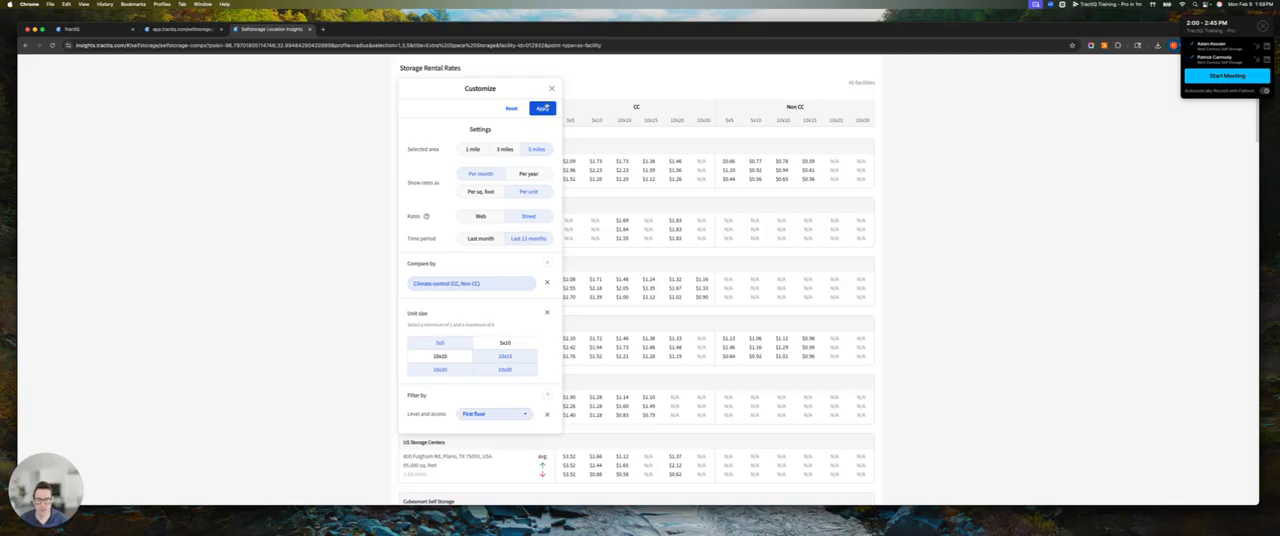
{"action": "left_click", "coordinate": [542, 108]}
Check the export options for the rental comps data and close the location report to return to the map
{"action": "left_click", "coordinate": [856, 103]}
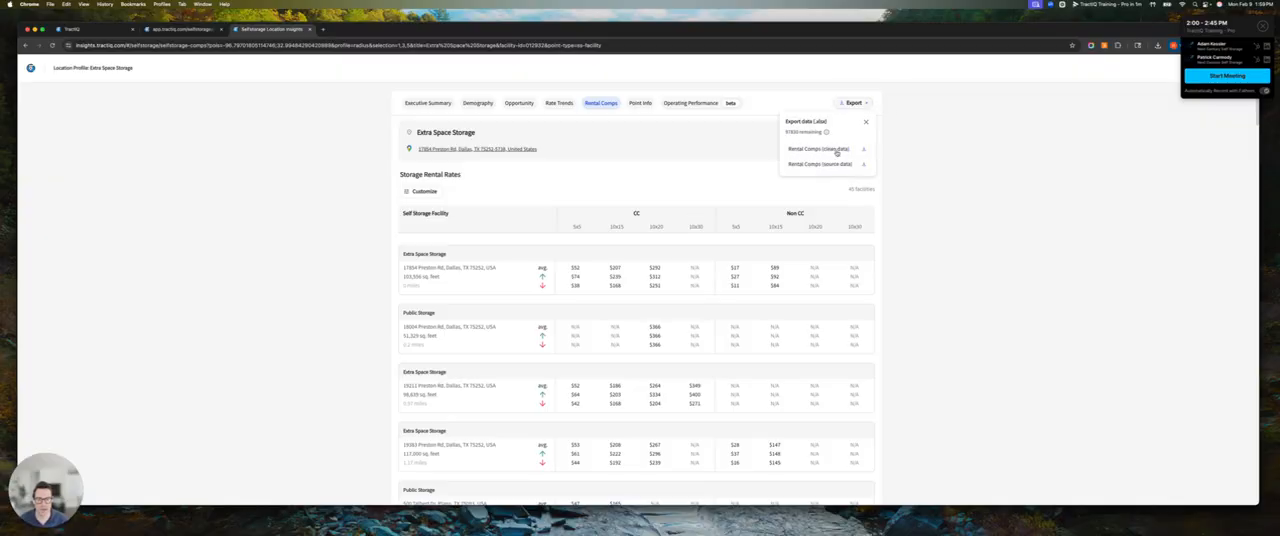
{"action": "left_click", "coordinate": [957, 166]}
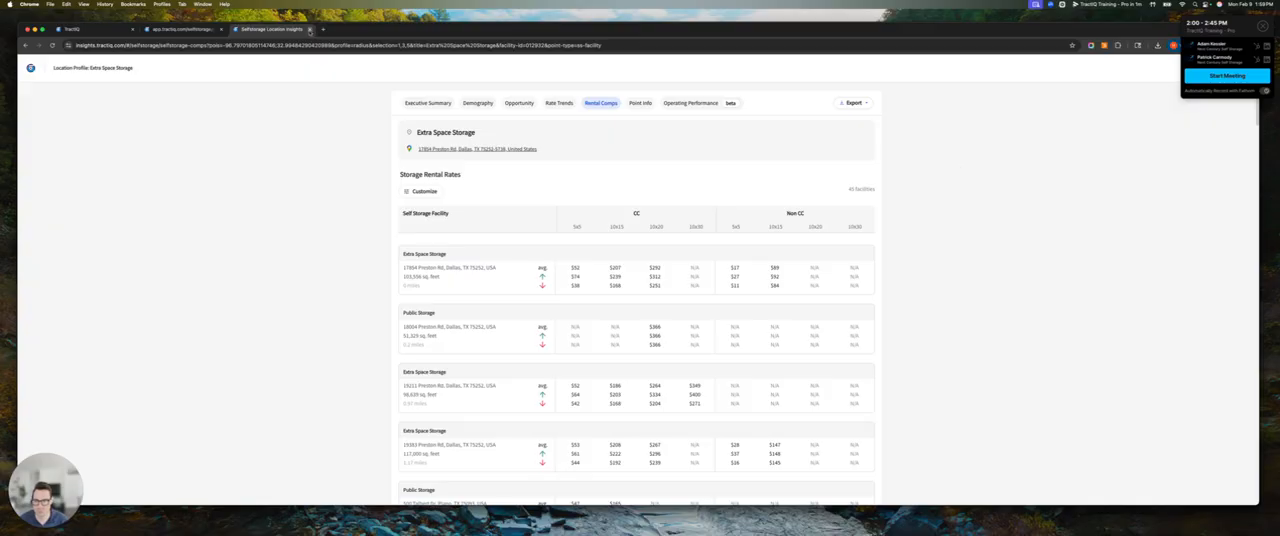
{"action": "left_click", "coordinate": [309, 29]}
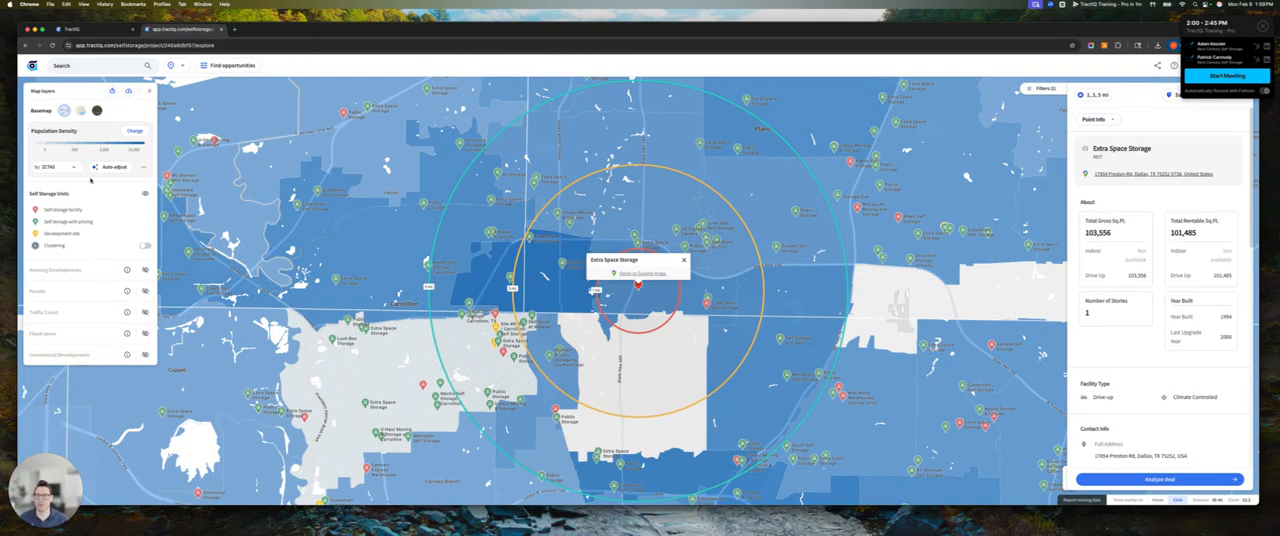
Switch the basemap to the colored street map style
{"action": "left_click", "coordinate": [81, 111]}
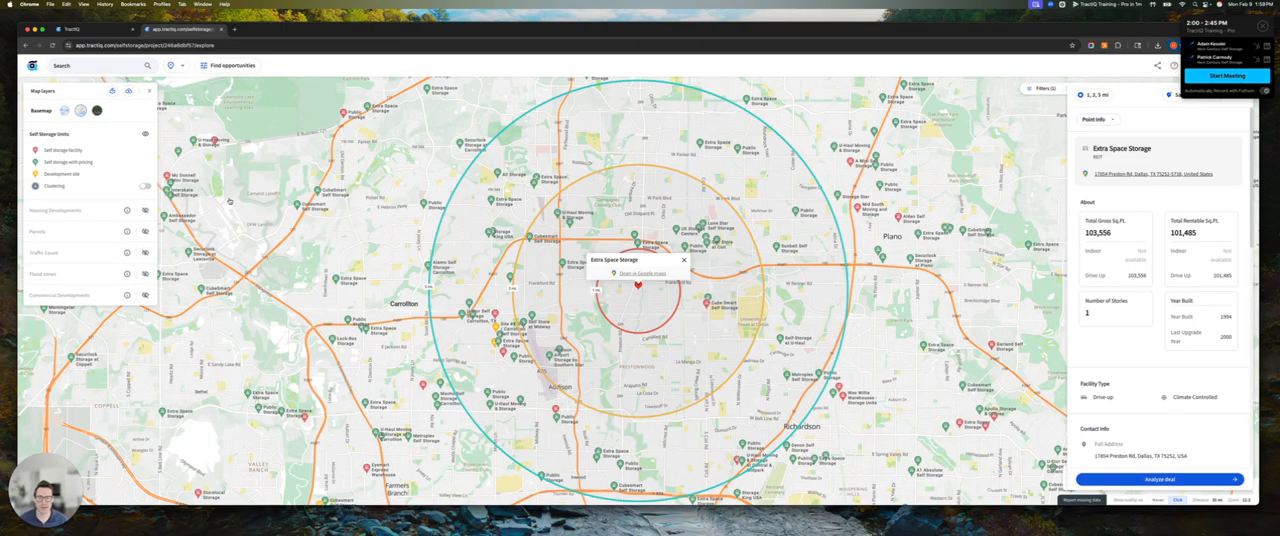